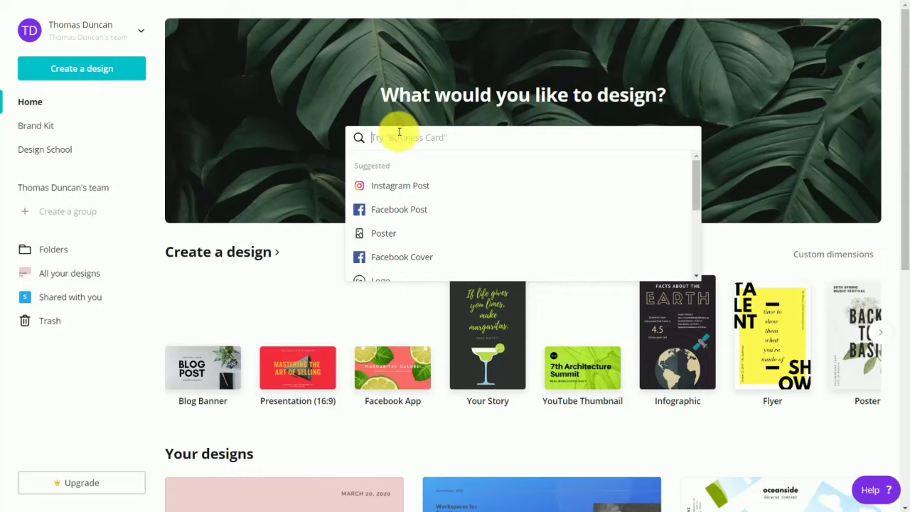
# Create a 3.5 in × 2 in business card and apply the front page of the Yellow Simple Filmmaker Business Card template
pyautogui.write('busin')
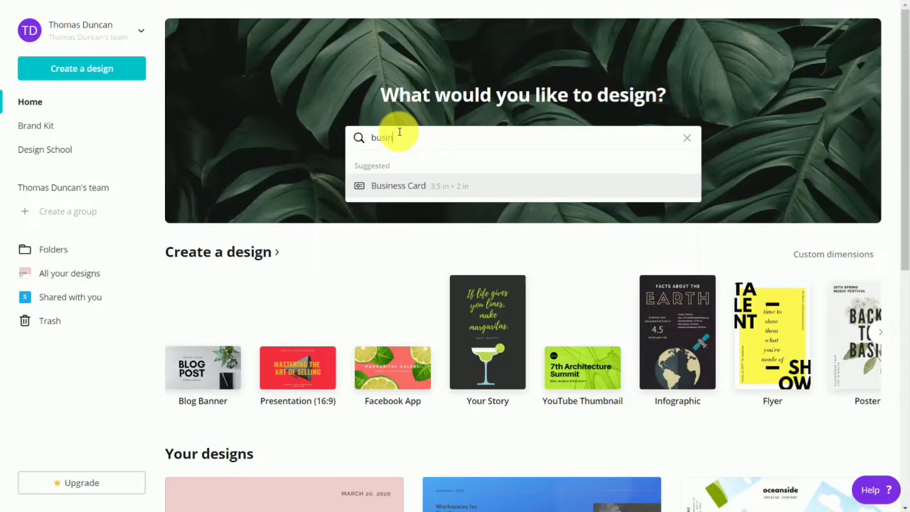
pyautogui.click(399, 187)
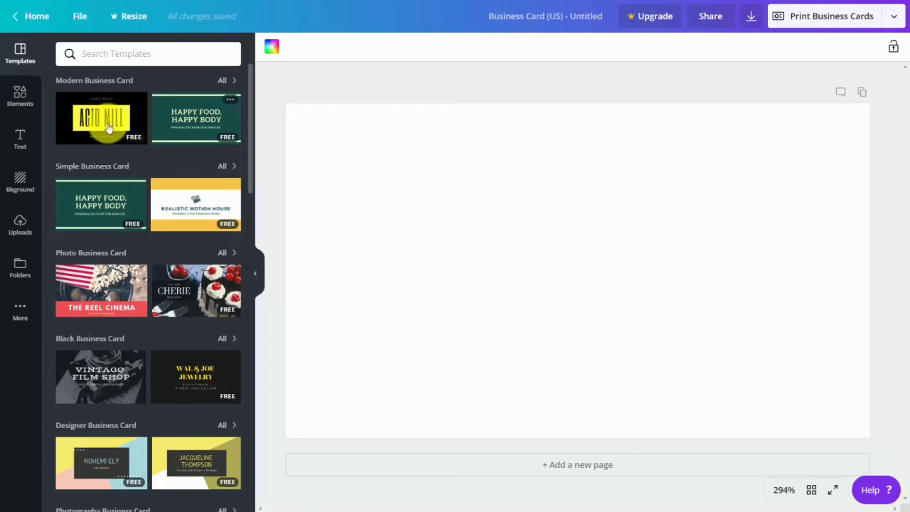
pyautogui.click(178, 202)
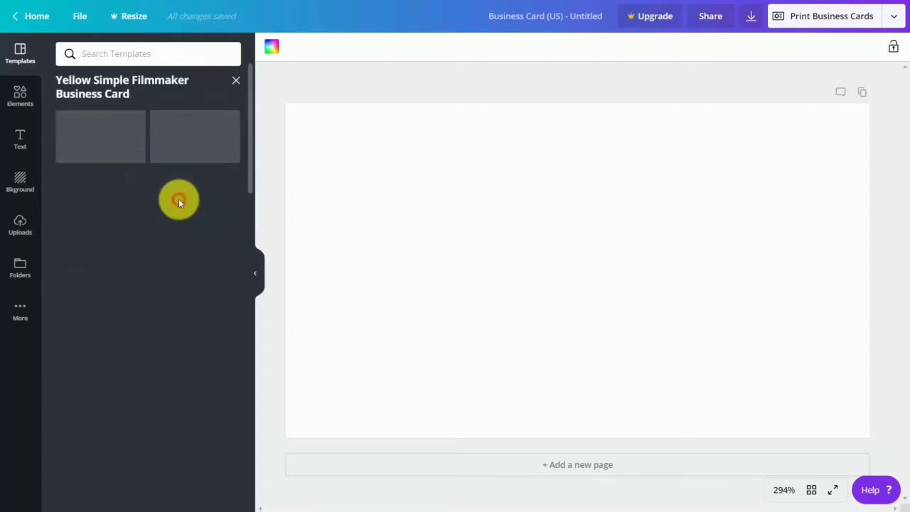
pyautogui.click(99, 153)
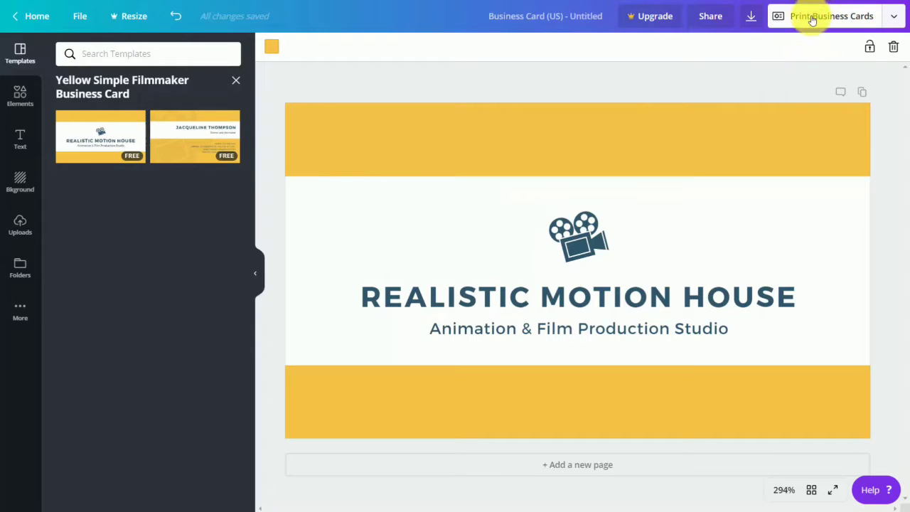
# Start a business card print order, keeping Standard paper, Gloss finish, 150 copies and Standard delivery
pyautogui.click(896, 20)
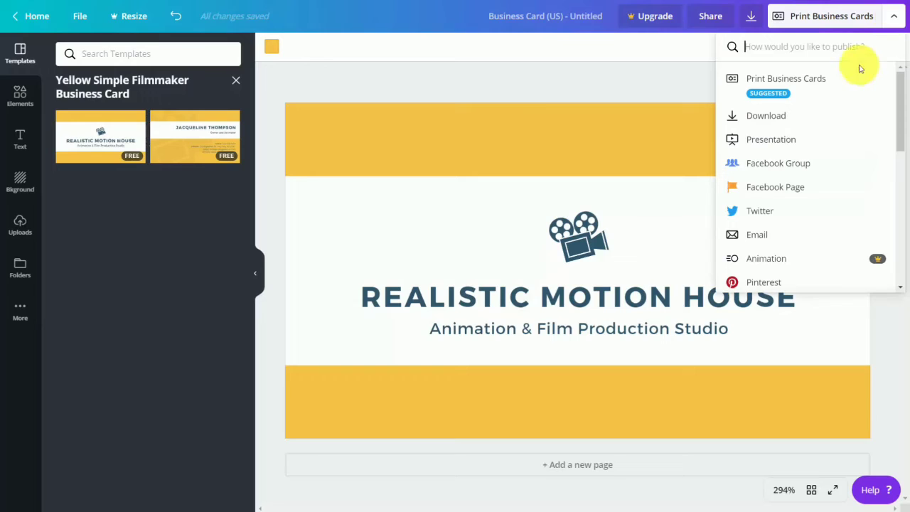
pyautogui.scroll(-1, 854, 77)
pyautogui.scroll(-2, 854, 76)
pyautogui.scroll(3, 854, 77)
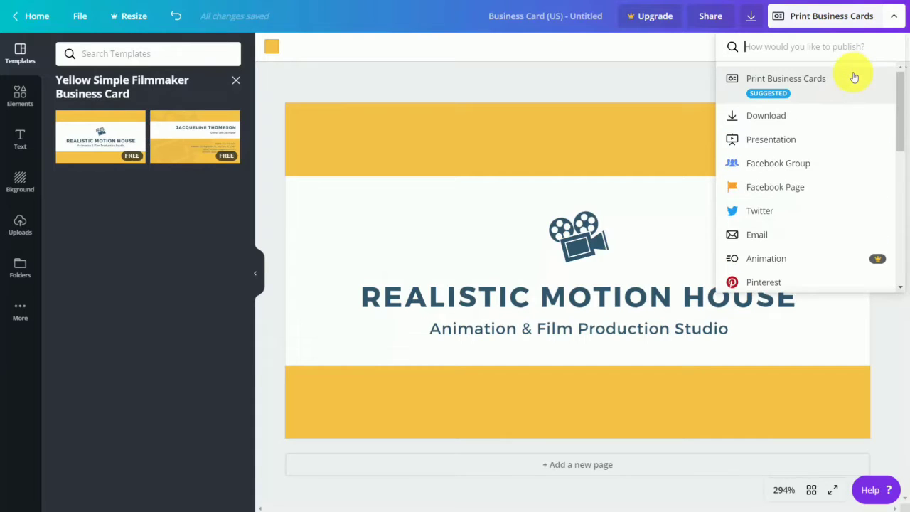
pyautogui.click(839, 79)
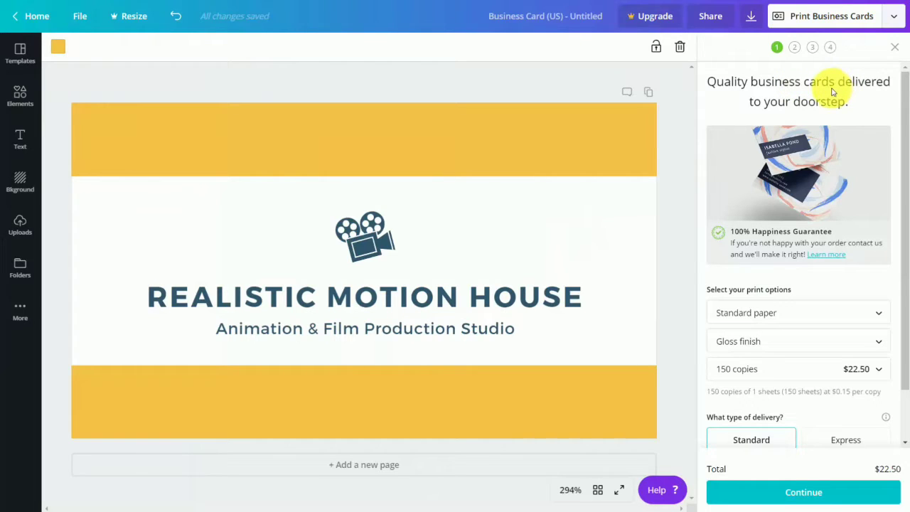
pyautogui.scroll(-2, 818, 89)
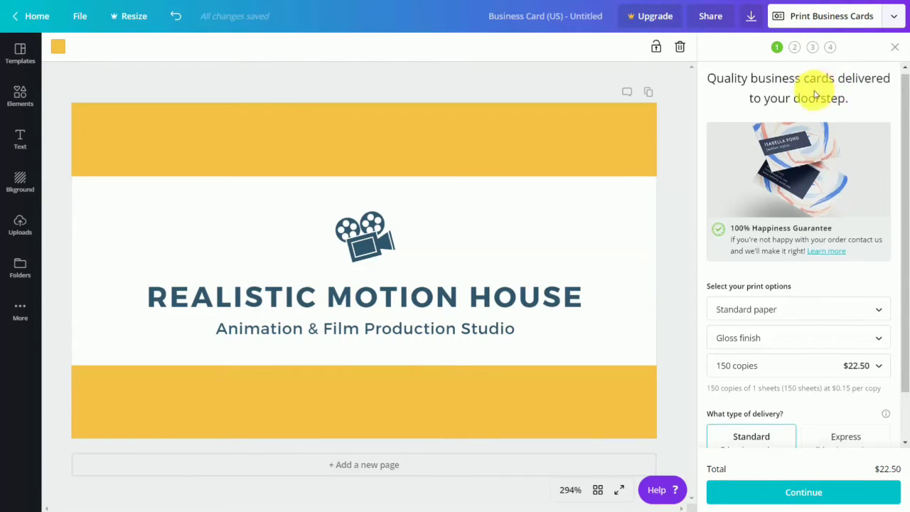
pyautogui.scroll(2, 807, 91)
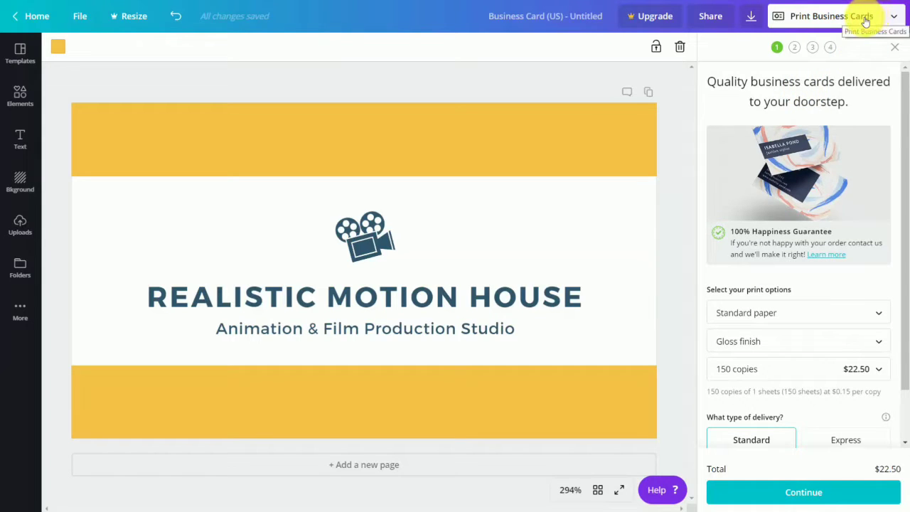
pyautogui.click(803, 492)
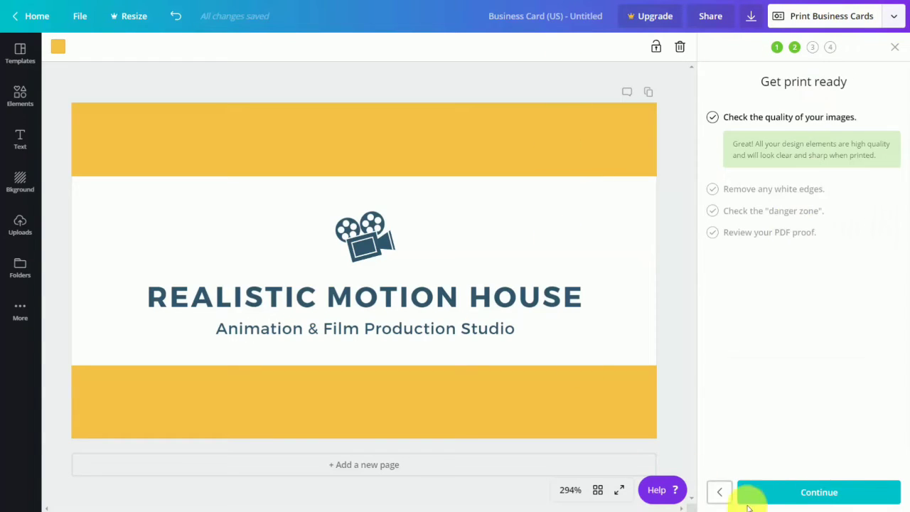
# Complete the image quality, white edges and danger zone checks for the business card
pyautogui.click(780, 493)
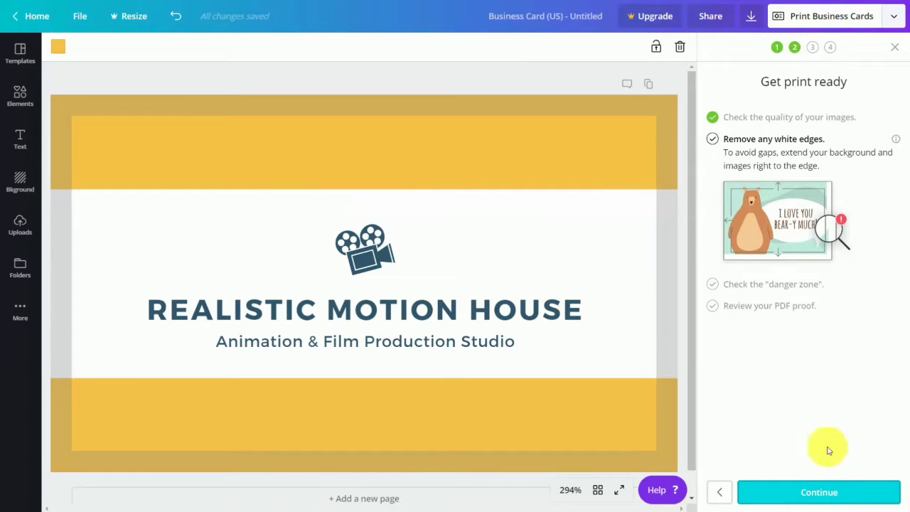
pyautogui.click(833, 493)
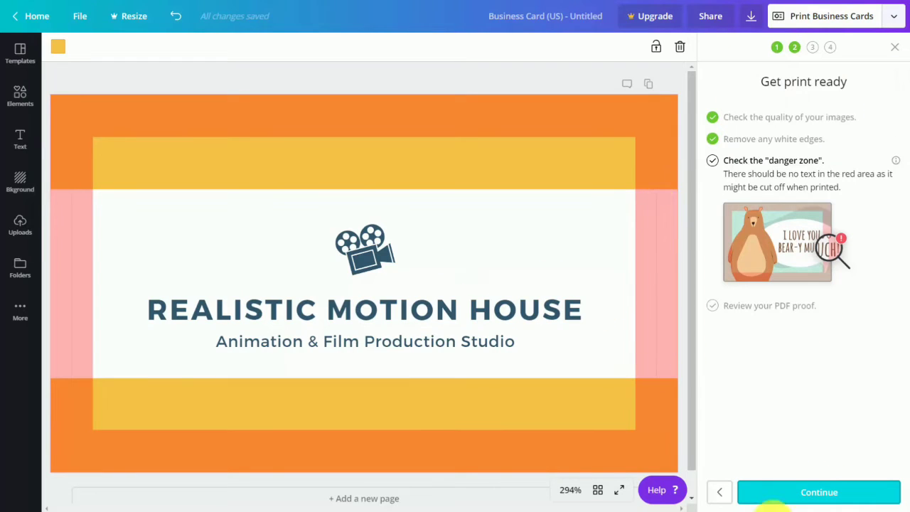
pyautogui.click(802, 497)
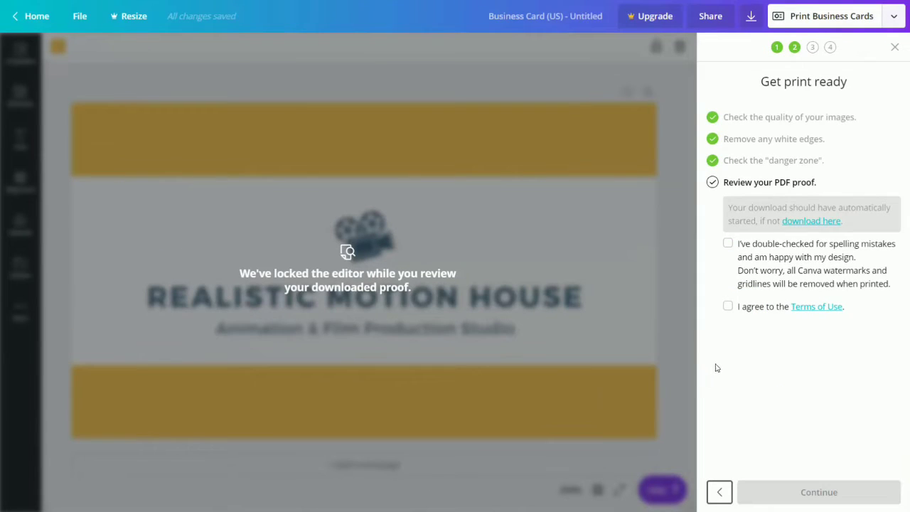
# Approve the business card proof, agree to the Terms of Use, and proceed to the order details at payment
pyautogui.click(729, 243)
pyautogui.click(728, 308)
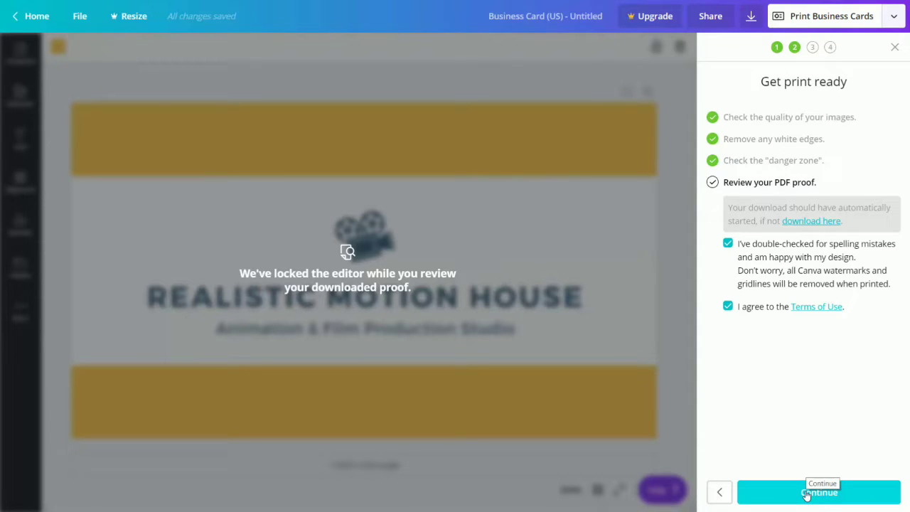
pyautogui.click(806, 493)
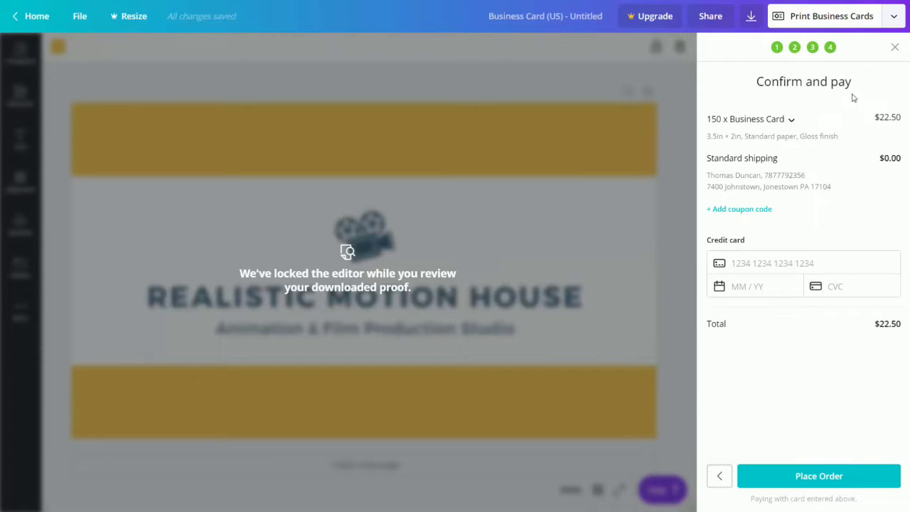
pyautogui.click(791, 122)
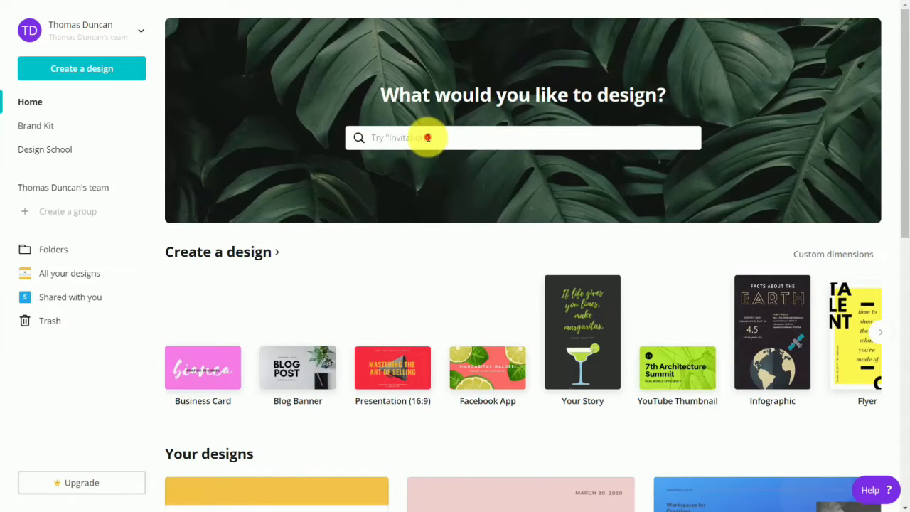
# Create a Poster design and apply the free "Concert at the Hub" event poster template
pyautogui.click(430, 137)
pyautogui.write('pose')
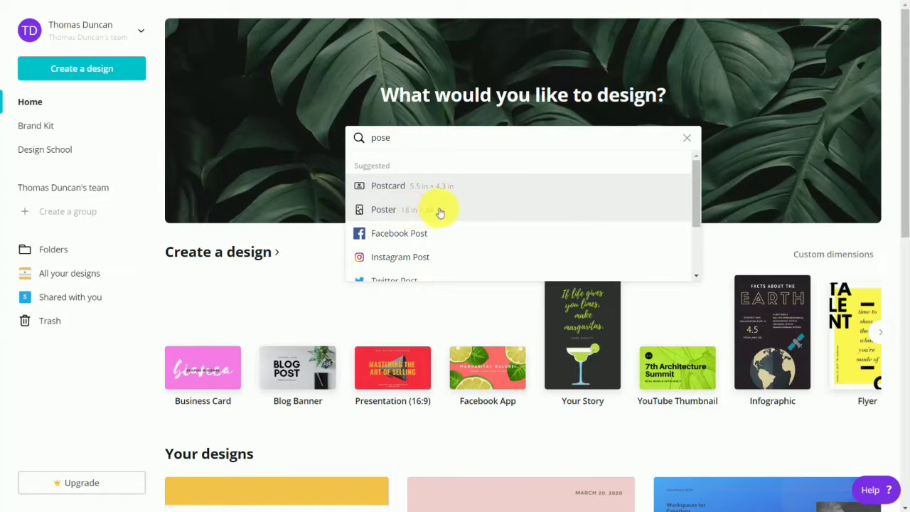
pyautogui.click(387, 215)
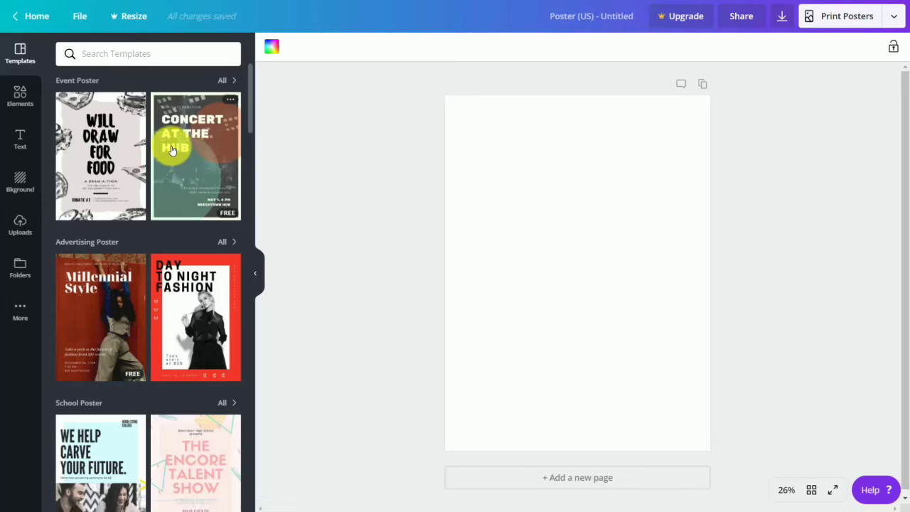
pyautogui.scroll(-2, 171, 143)
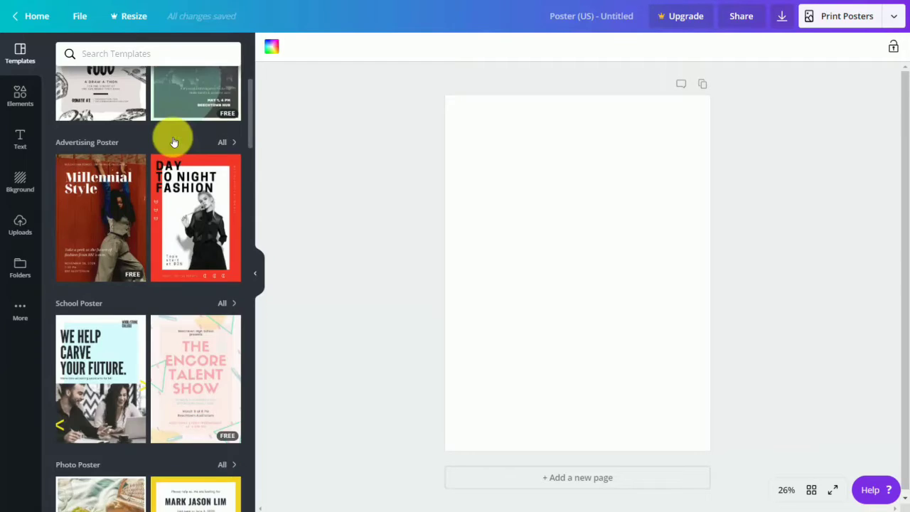
pyautogui.scroll(2, 171, 142)
pyautogui.click(179, 145)
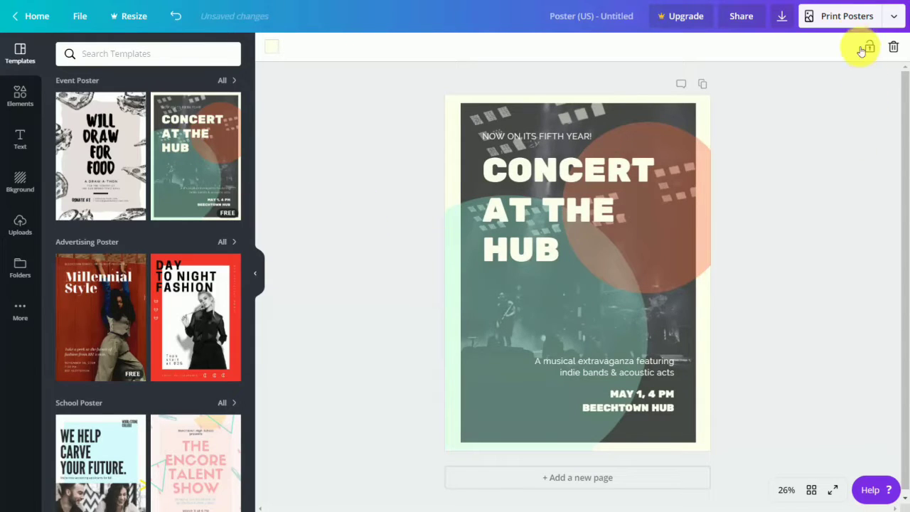
# Start a print order for the poster and set its size to 21in × 28in
pyautogui.click(846, 17)
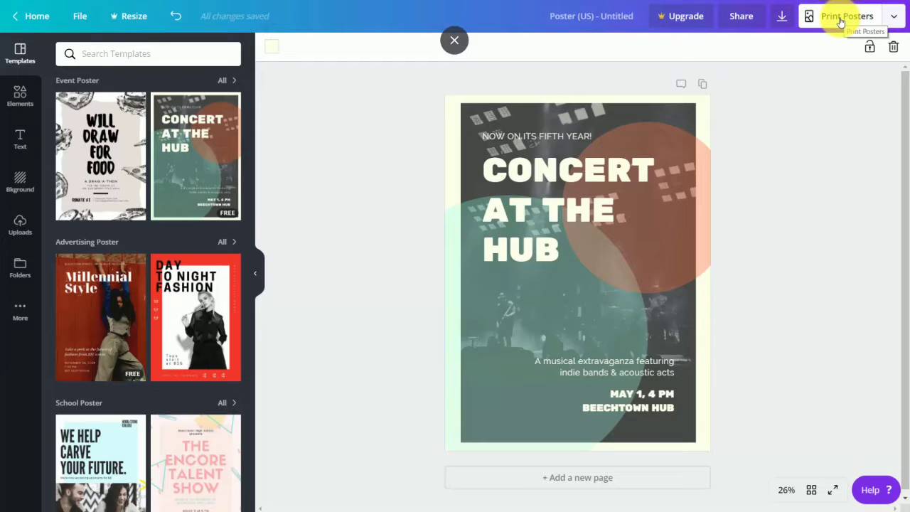
pyautogui.click(841, 18)
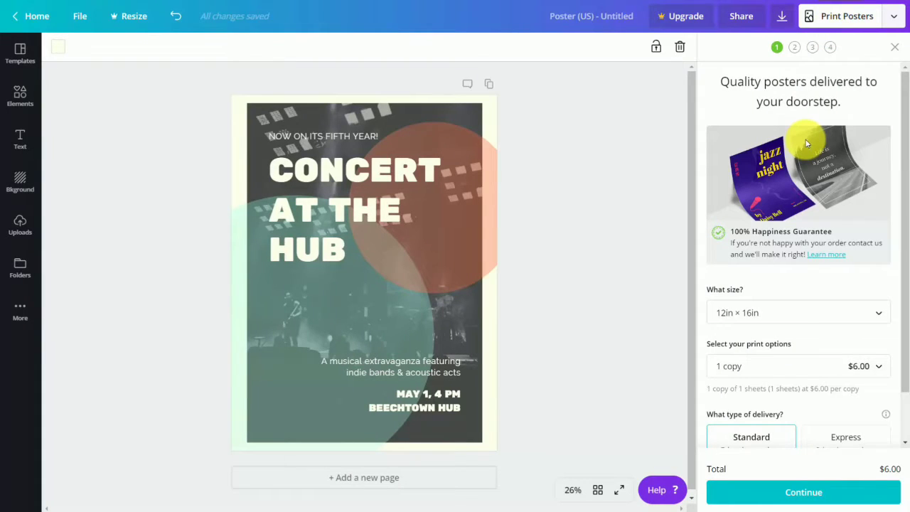
pyautogui.scroll(-2, 807, 143)
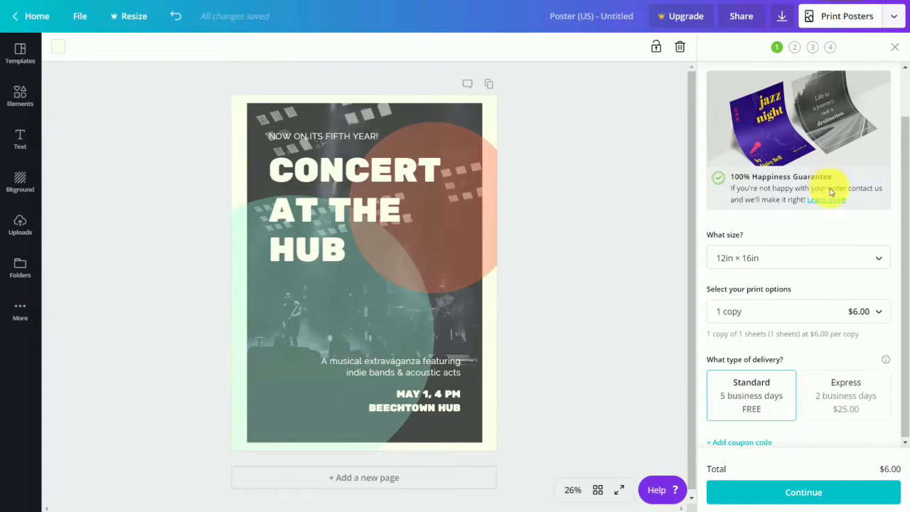
pyautogui.click(852, 260)
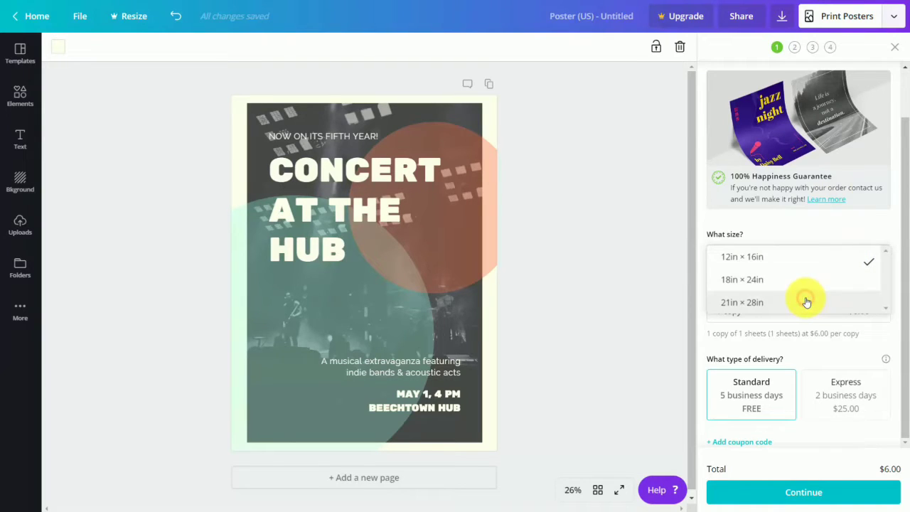
pyautogui.click(806, 303)
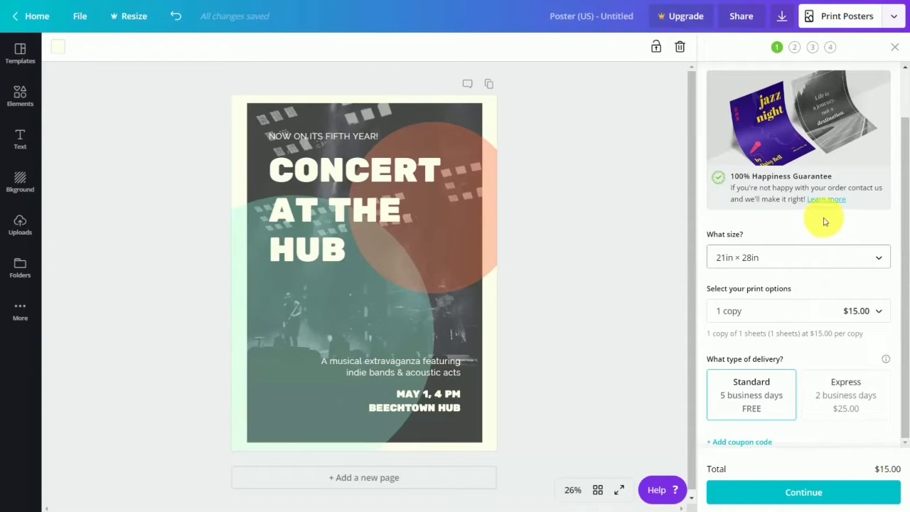
# Set the poster order to 5 copies and proceed with Standard delivery
pyautogui.click(879, 311)
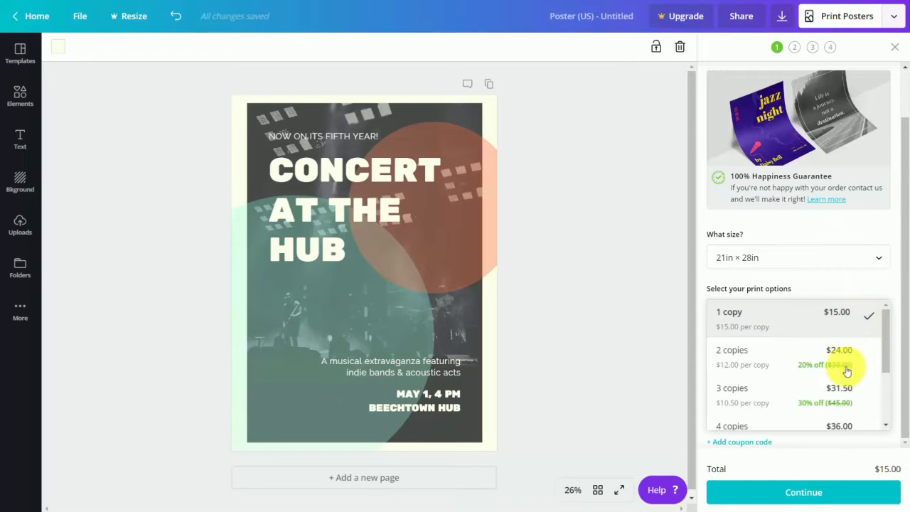
pyautogui.scroll(-2, 838, 375)
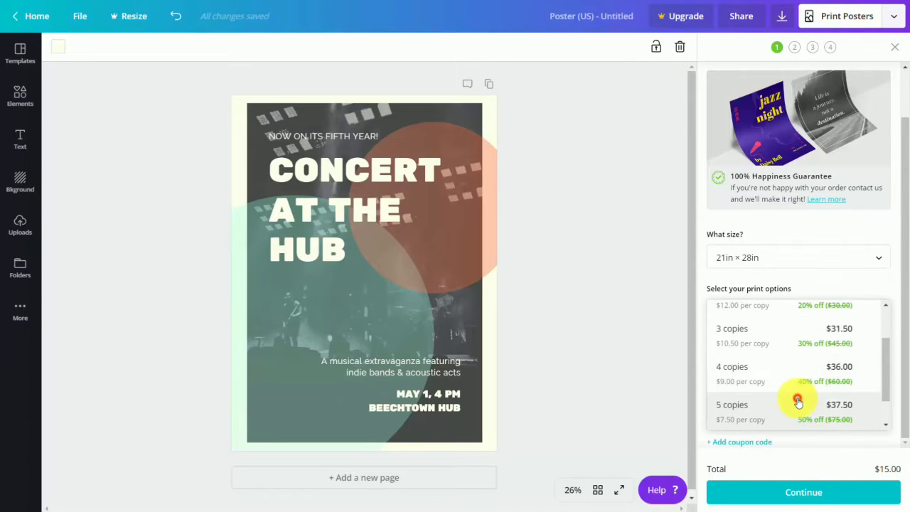
pyautogui.click(798, 402)
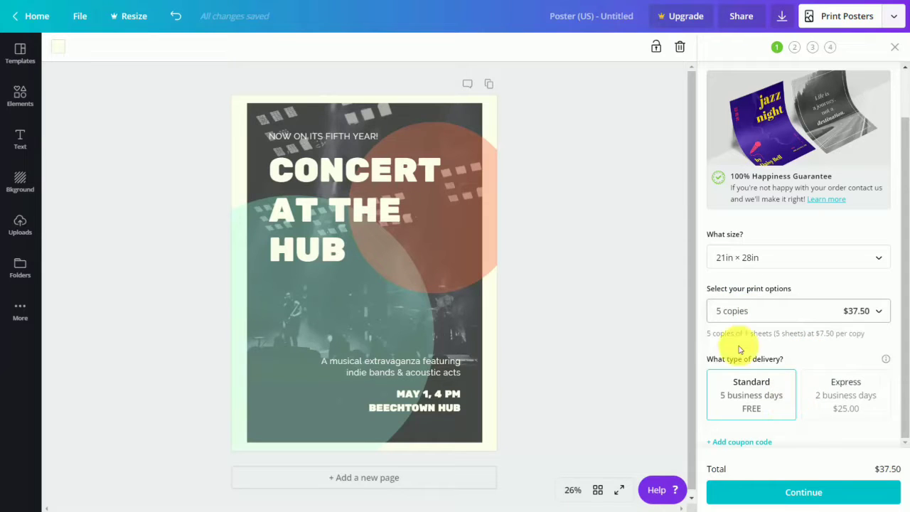
pyautogui.click(795, 490)
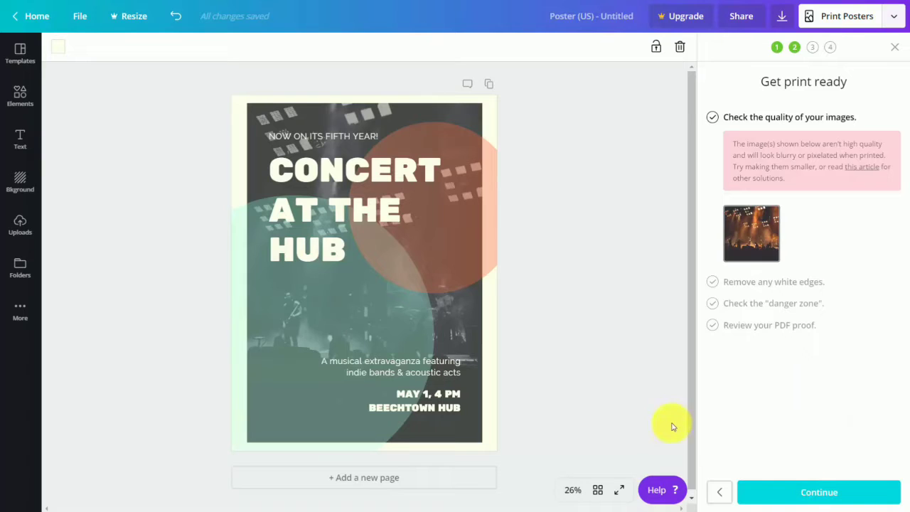
# Complete the image quality, white edges and danger zone checks for the poster, and generate its PDF proof
pyautogui.click(808, 493)
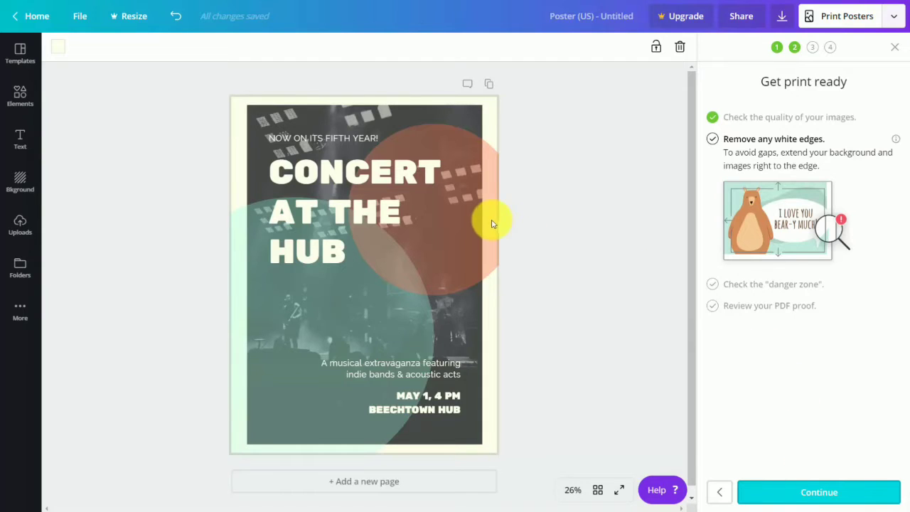
pyautogui.click(797, 493)
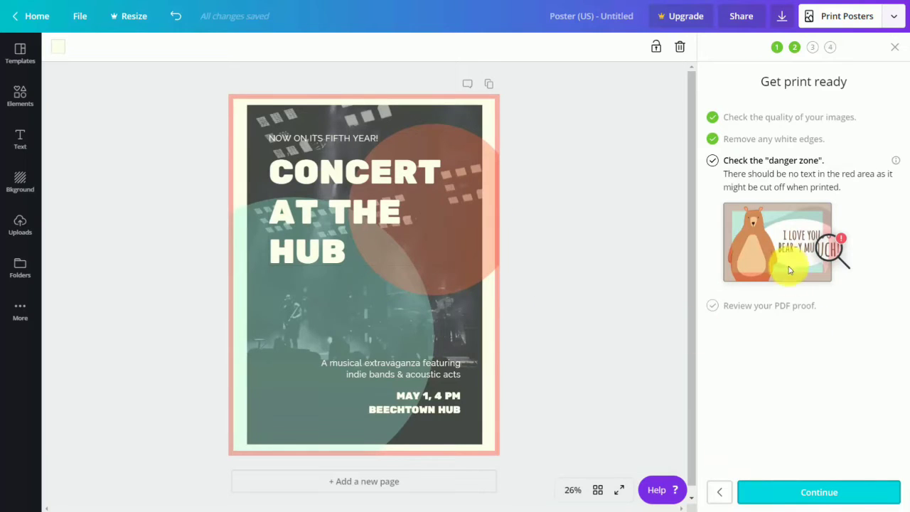
pyautogui.click(821, 494)
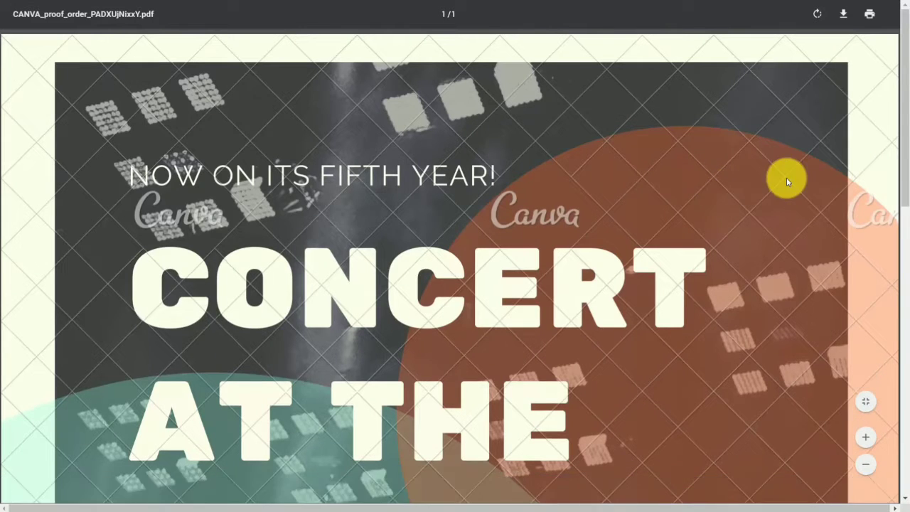
# Close the PDF proof, confirm the poster design is double-checked, agree to the Terms of Use, and continue to the shipping details
pyautogui.hotkey('ctrl', 'w')
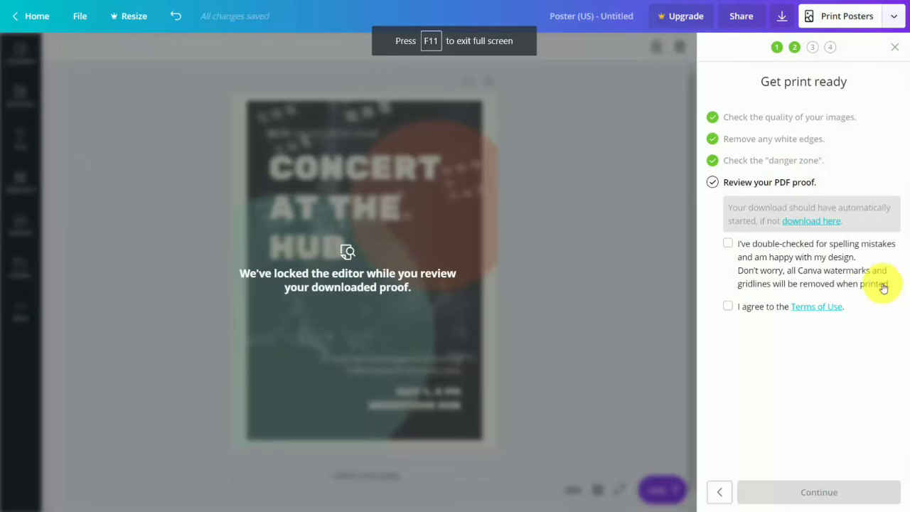
pyautogui.click(729, 244)
pyautogui.click(724, 307)
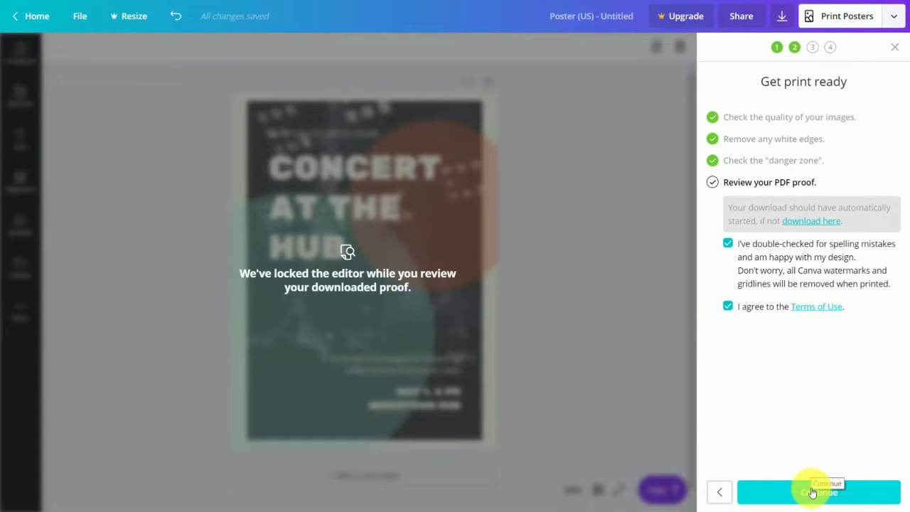
pyautogui.click(812, 493)
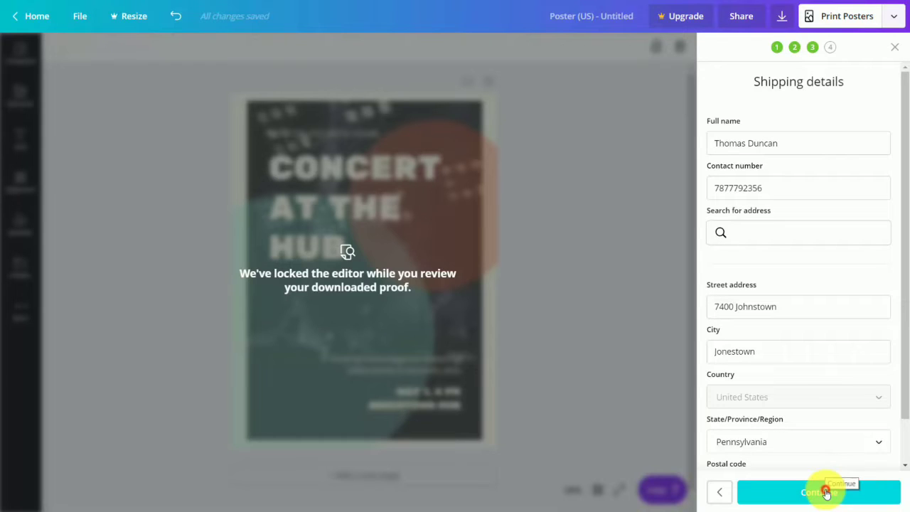
# Accept the filled-in shipping details for the poster order and continue to the final order stage
pyautogui.click(825, 492)
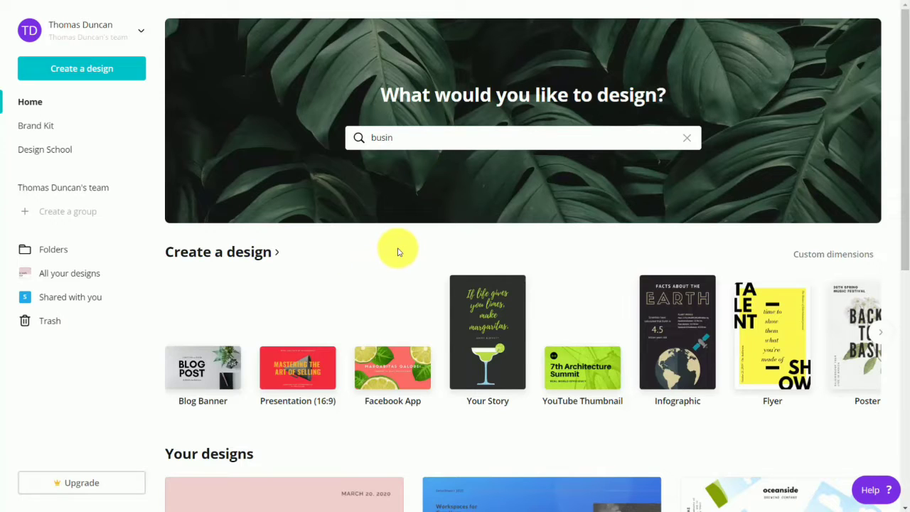
# Create a new Flyer design by searching for "flyer", and apply the Cookies promotional flyer template to it
pyautogui.click(455, 142)
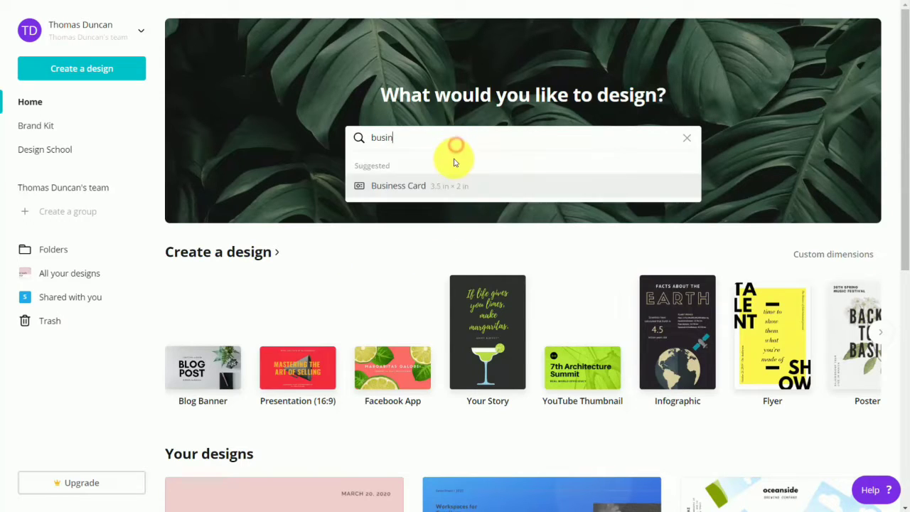
pyautogui.press('BackSpace')
pyautogui.press('BackSpace')
pyautogui.press('BackSpace')
pyautogui.press('BackSpace')
pyautogui.press('BackSpace')
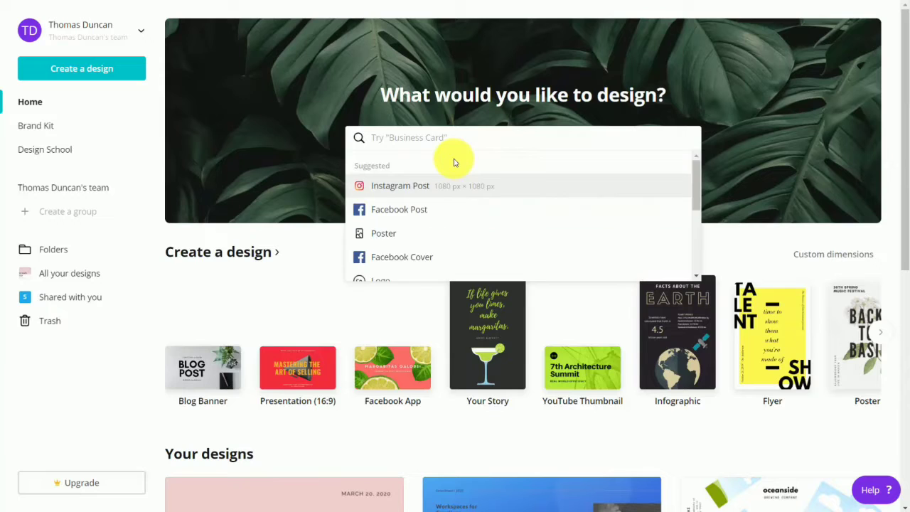
pyautogui.write('flyer')
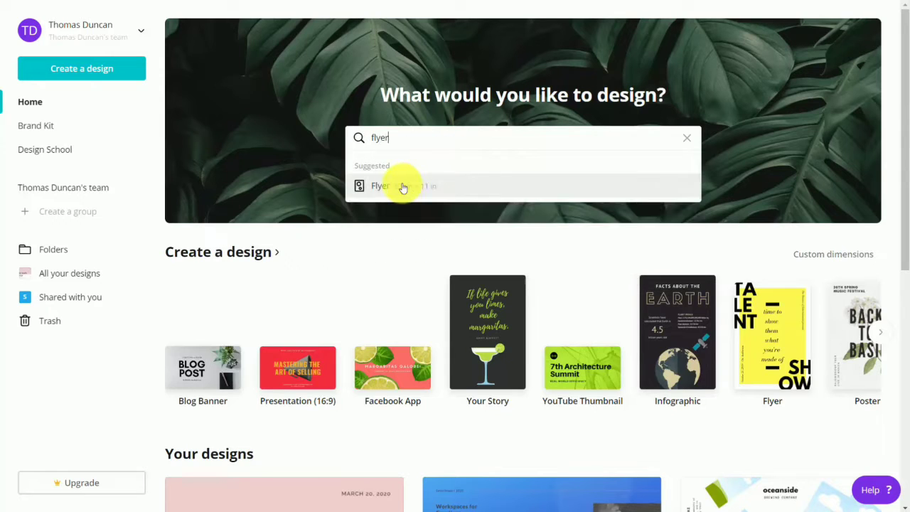
pyautogui.click(370, 186)
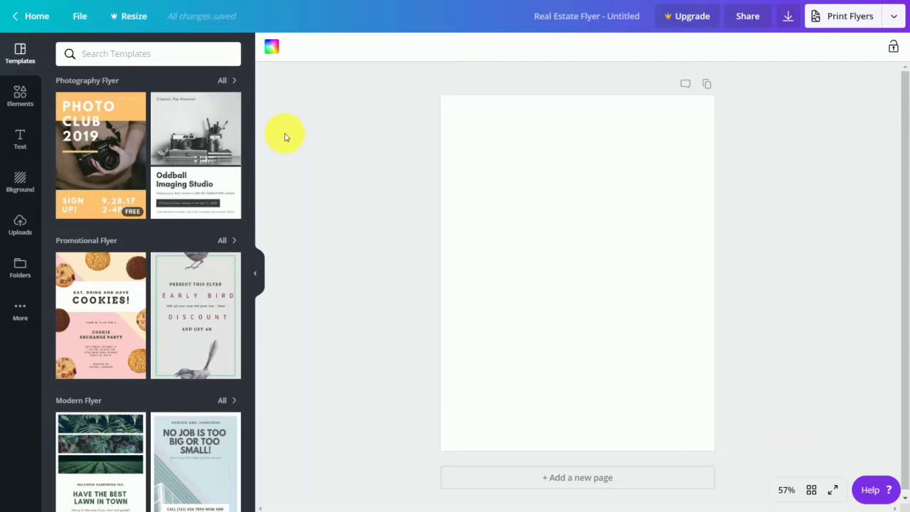
pyautogui.click(106, 308)
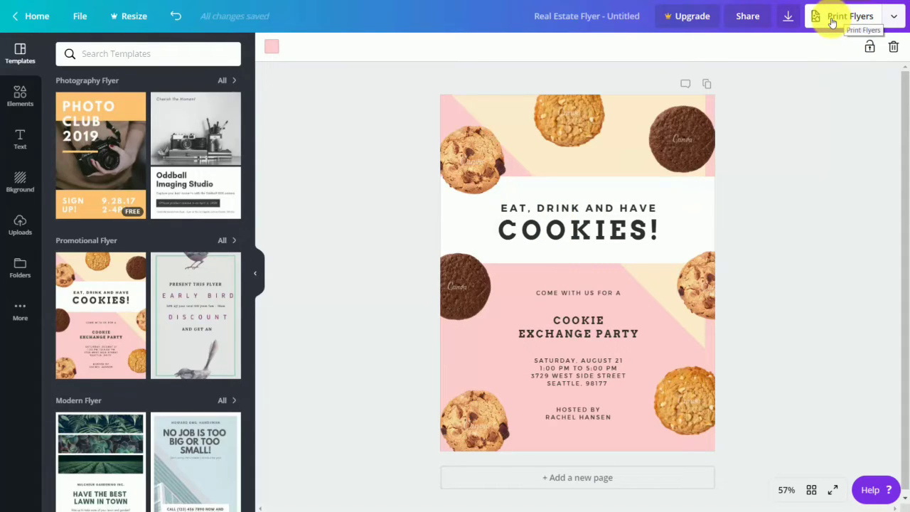
# Look at the flyer's print order options, and set its download to PDF Print with crop marks and bleed
pyautogui.click(833, 22)
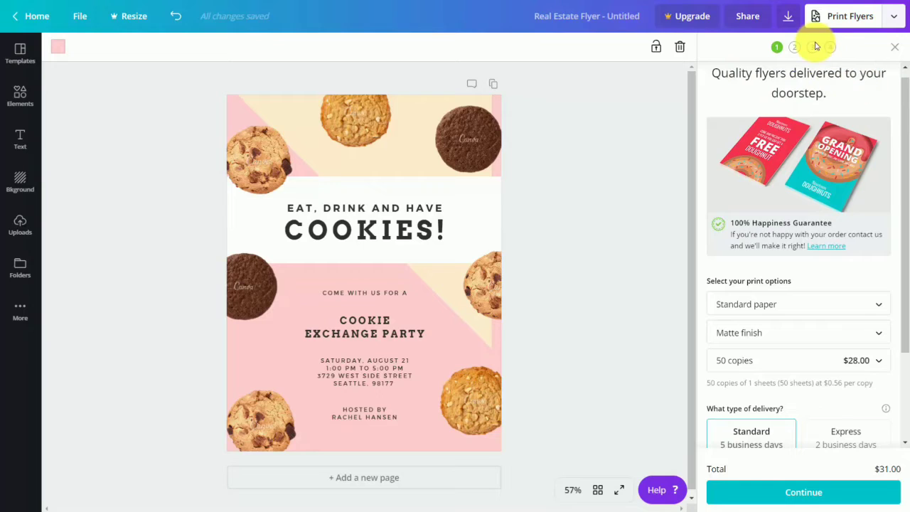
pyautogui.click(787, 16)
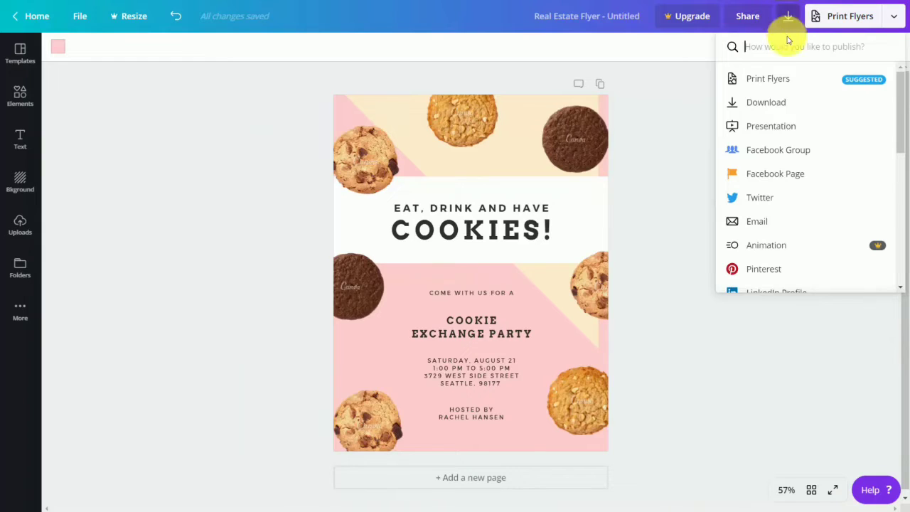
pyautogui.click(773, 104)
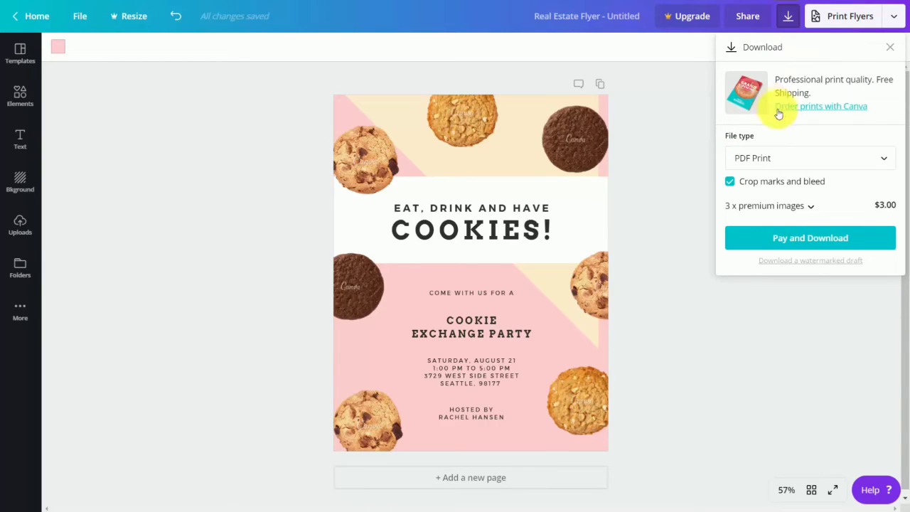
pyautogui.click(842, 155)
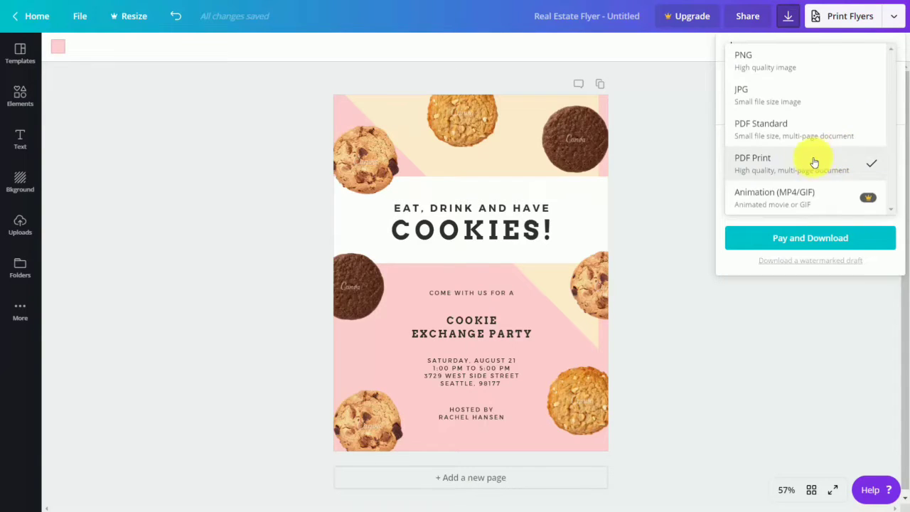
pyautogui.click(775, 171)
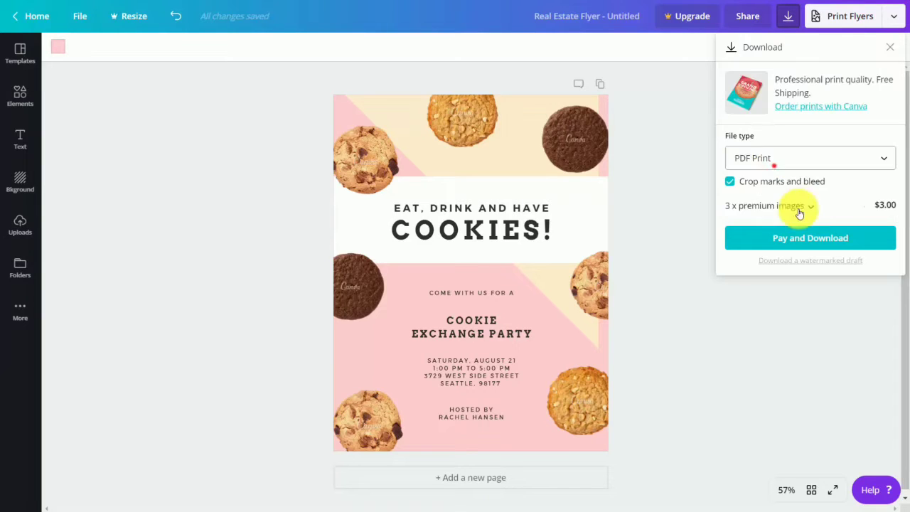
pyautogui.click(746, 180)
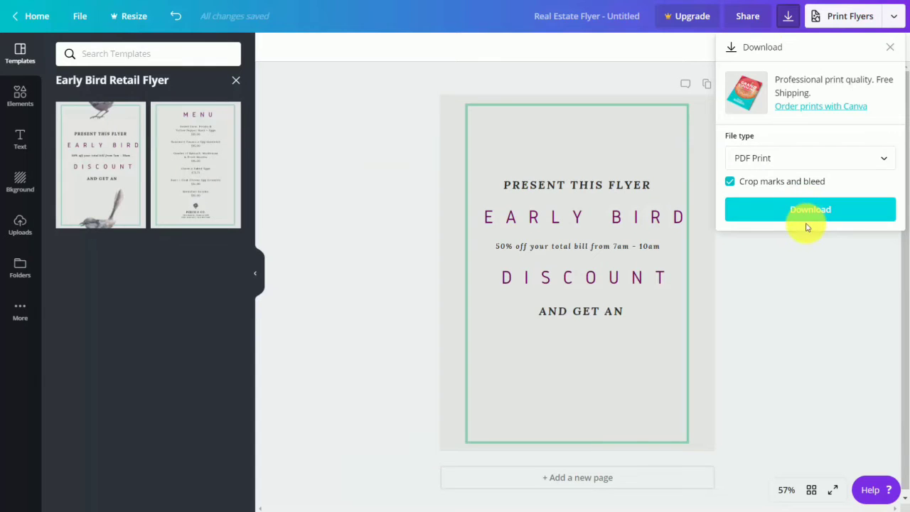
# Download the Early Bird flyer as Untitled design.pdf into the images downloaded folder, and open the PDF to print it
pyautogui.click(804, 218)
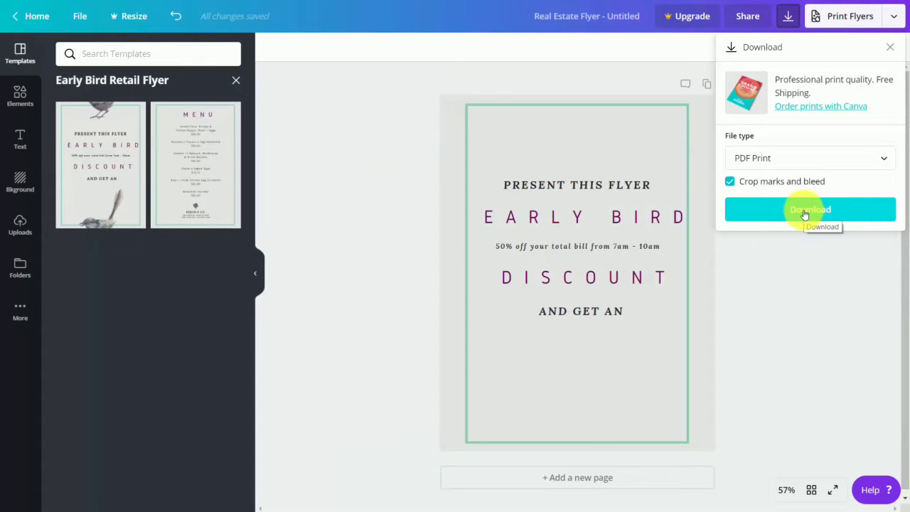
pyautogui.click(805, 213)
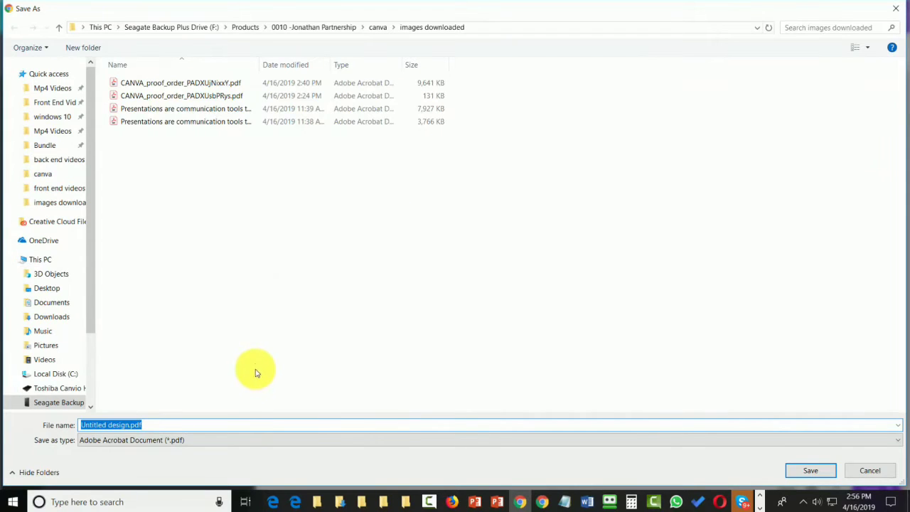
pyautogui.click(806, 468)
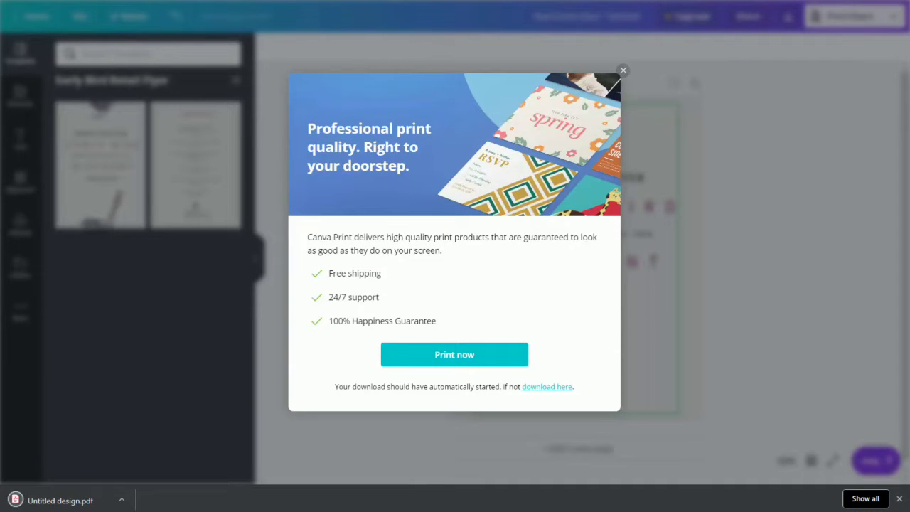
pyautogui.click(66, 494)
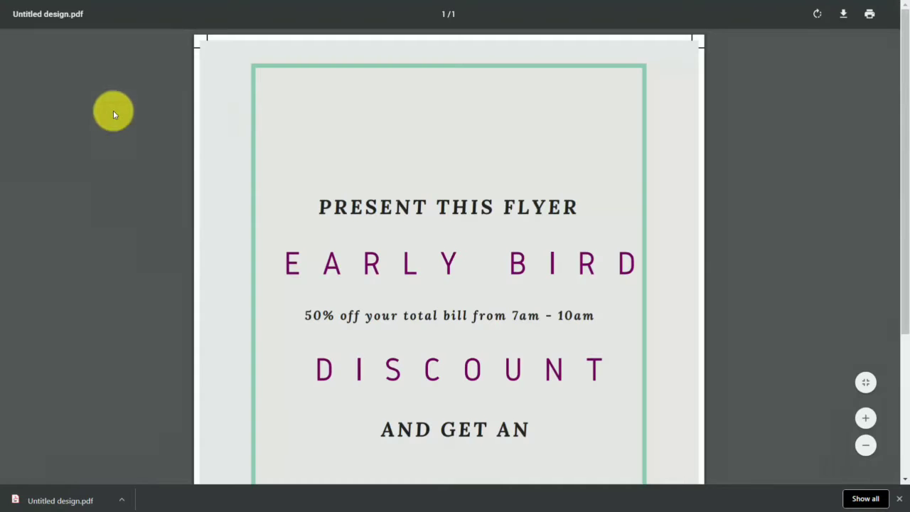
pyautogui.click(870, 14)
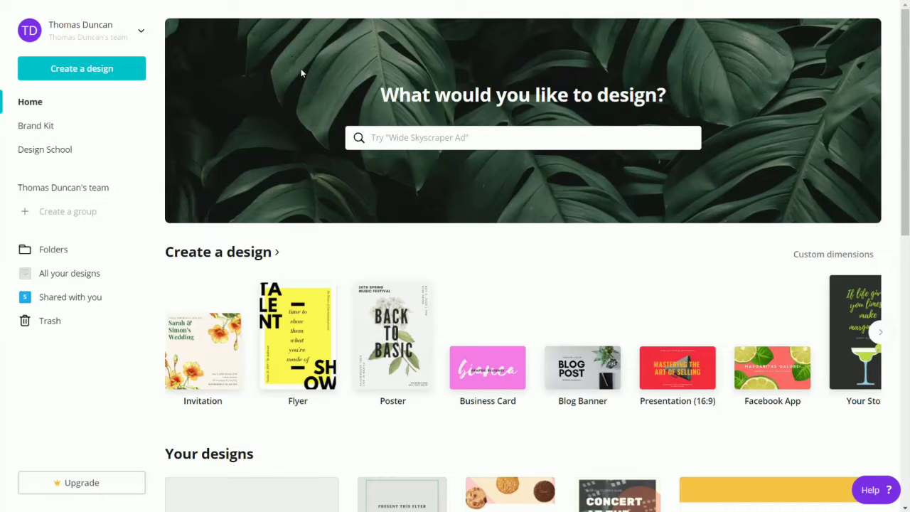
# Create a new Postcard design by searching the design types for "pos"
pyautogui.click(414, 144)
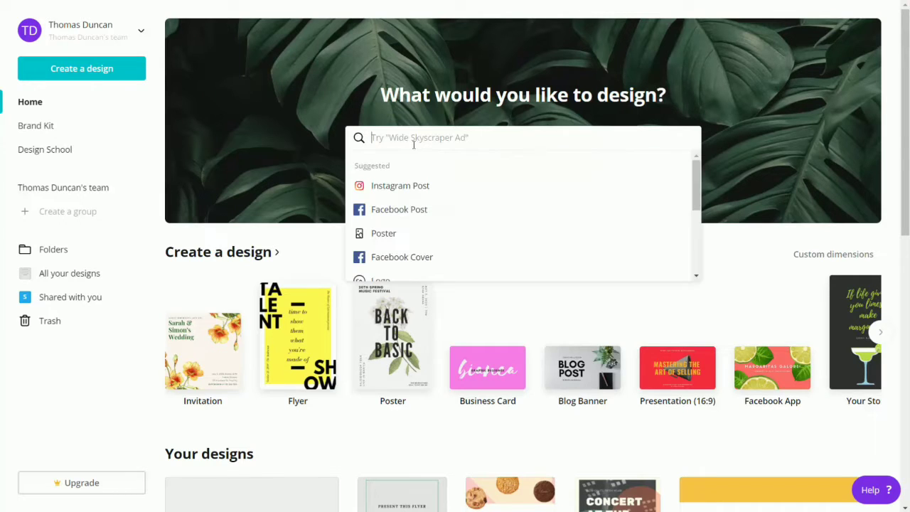
pyautogui.write('po')
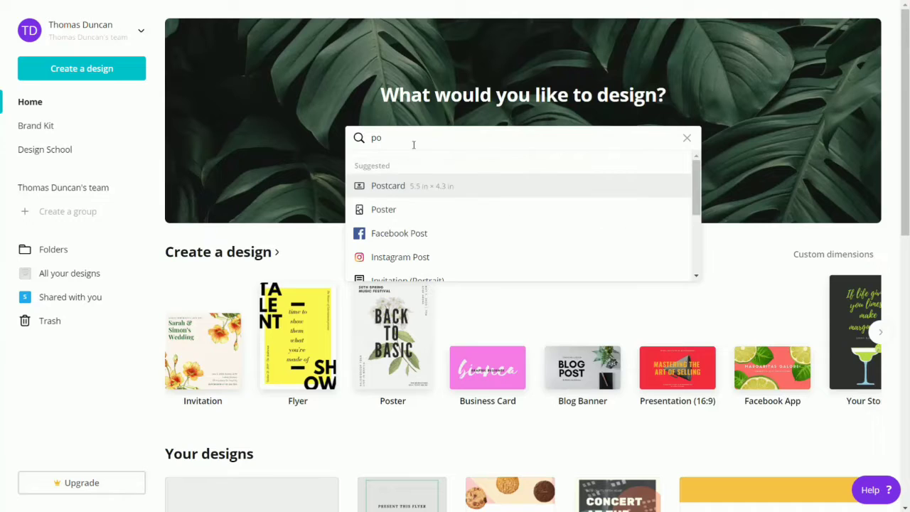
pyautogui.write('s')
pyautogui.click(399, 192)
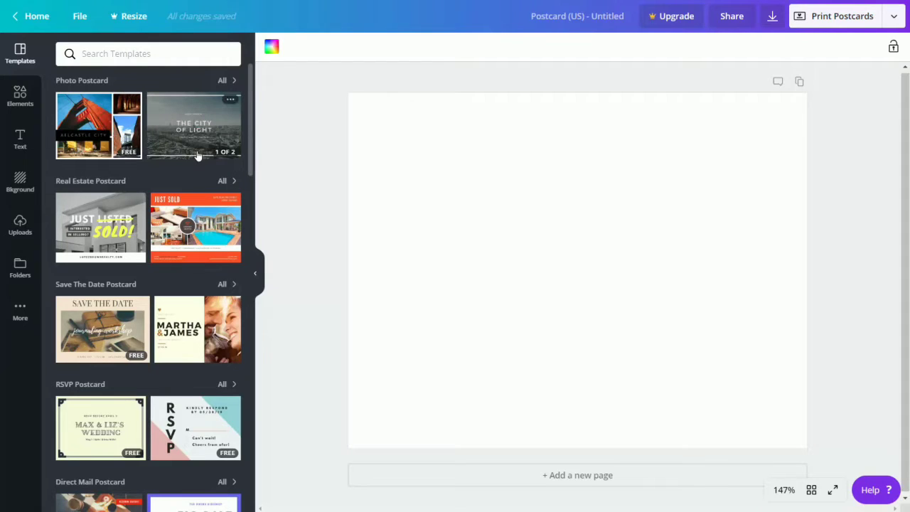
# Apply the Light Brown Save the Date Postcard front to the first page and its back design to a new second page
pyautogui.click(115, 315)
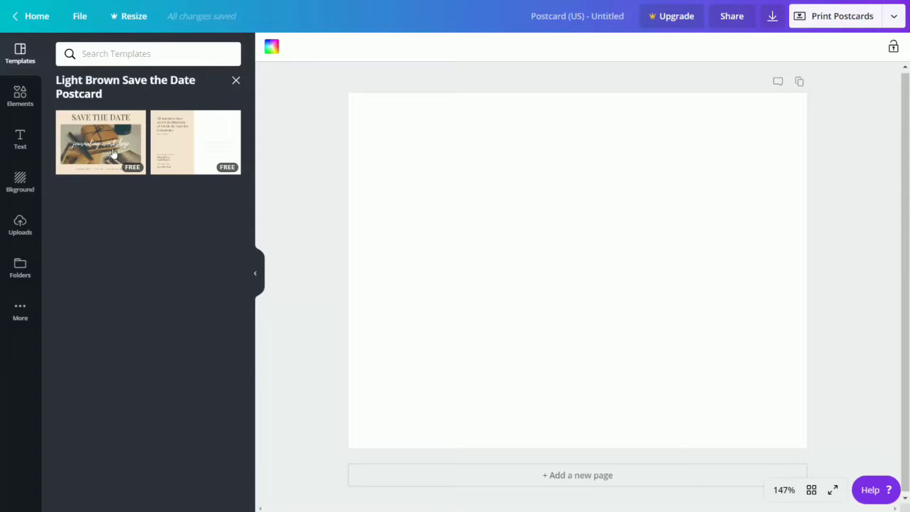
pyautogui.click(112, 152)
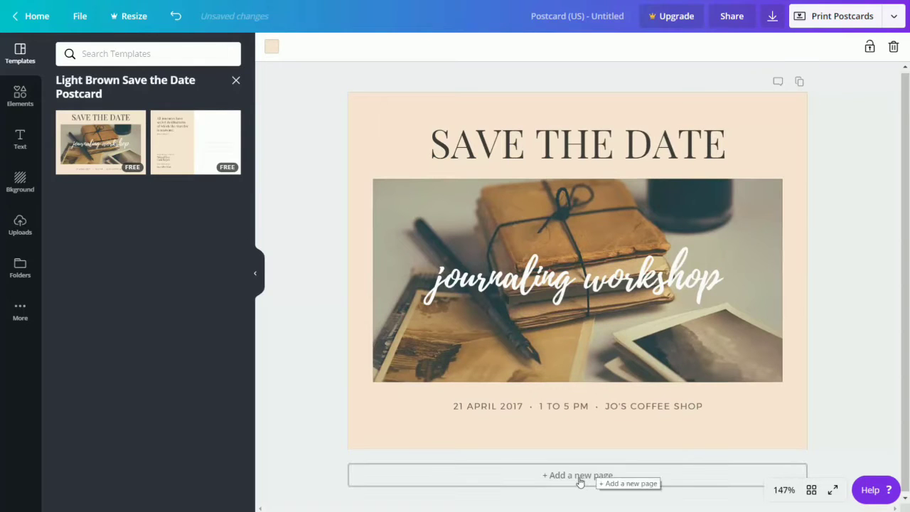
pyautogui.click(553, 482)
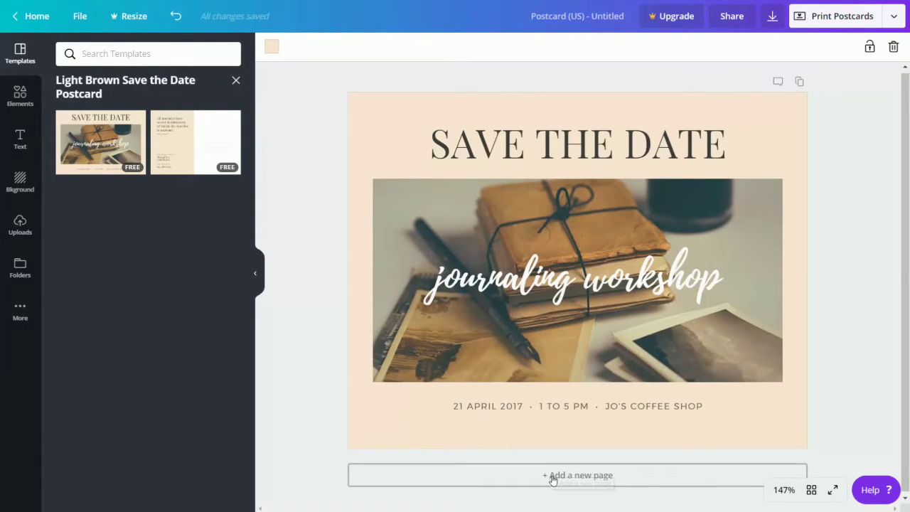
pyautogui.click(196, 154)
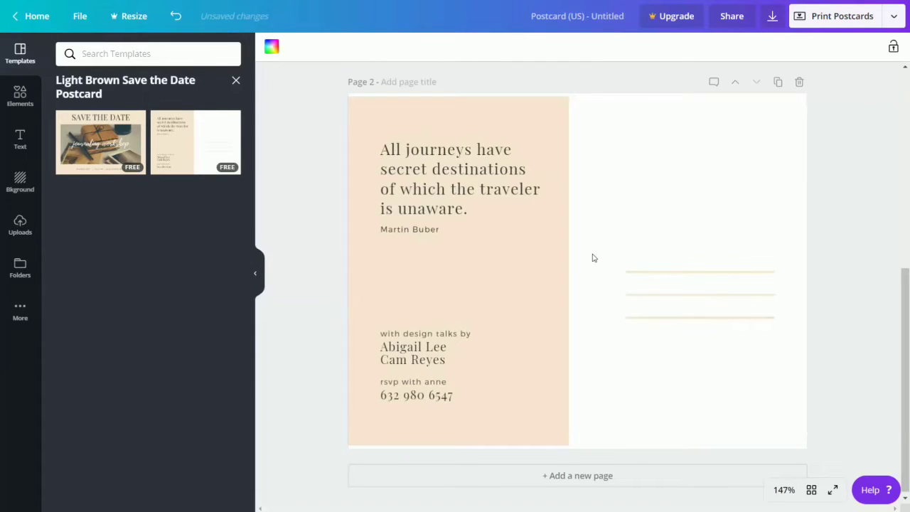
pyautogui.scroll(5, 594, 258)
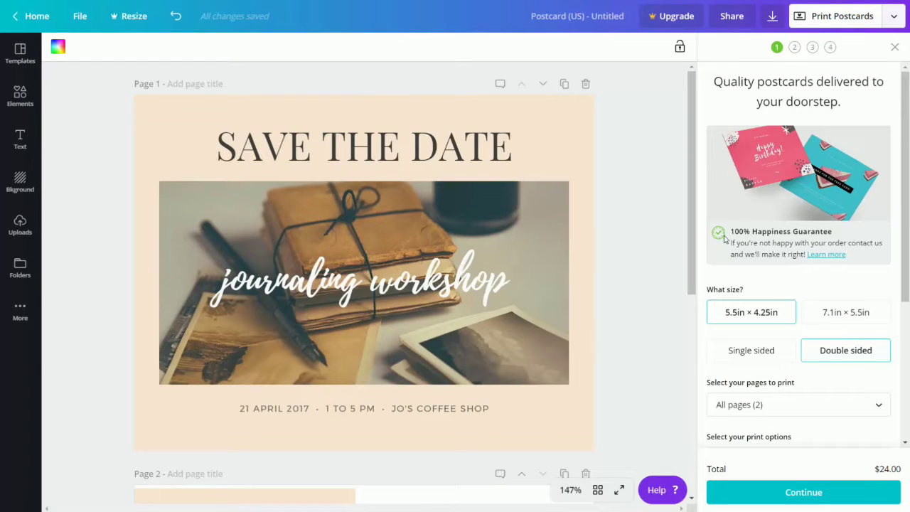
# Set the postcard order's size to 7.1in × 5.5in and proceed double sided with 50 copies and Standard delivery
pyautogui.click(818, 316)
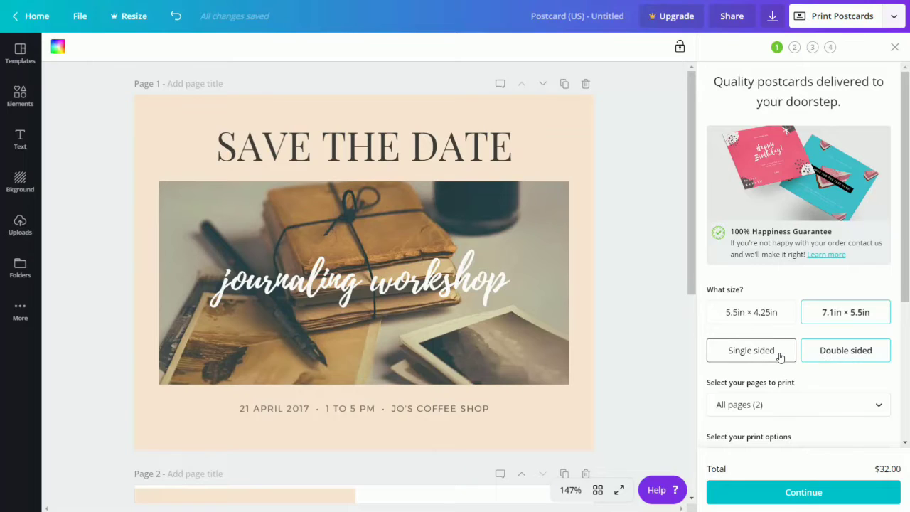
pyautogui.scroll(-3, 782, 356)
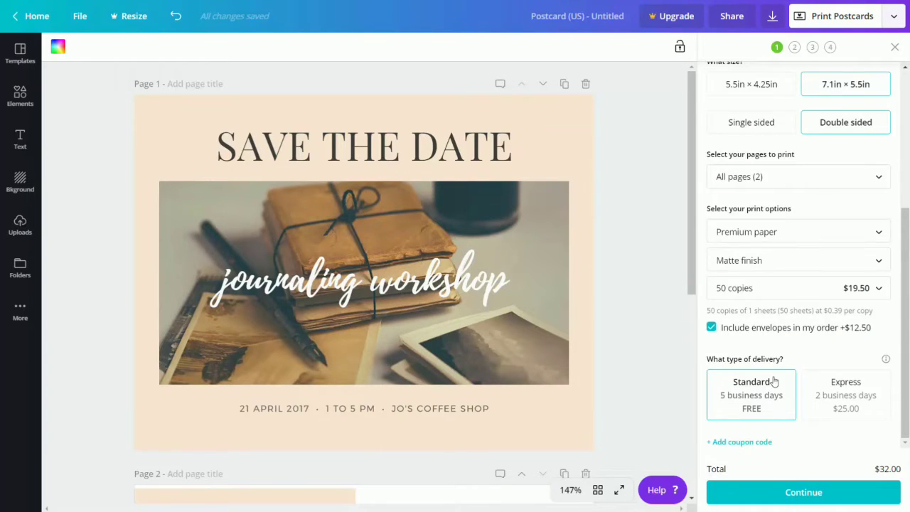
pyautogui.click(793, 496)
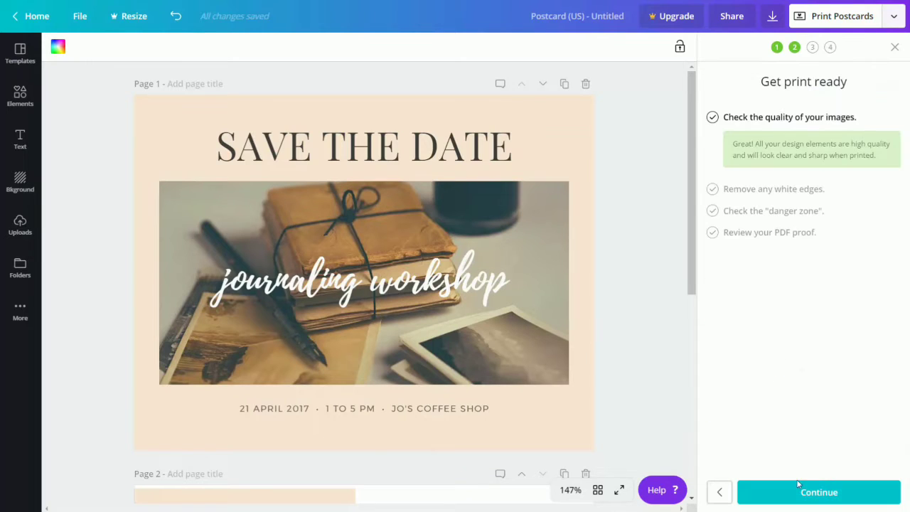
# Complete the image quality, white edges and danger zone checks for the postcard, and generate its PDF proof
pyautogui.click(807, 498)
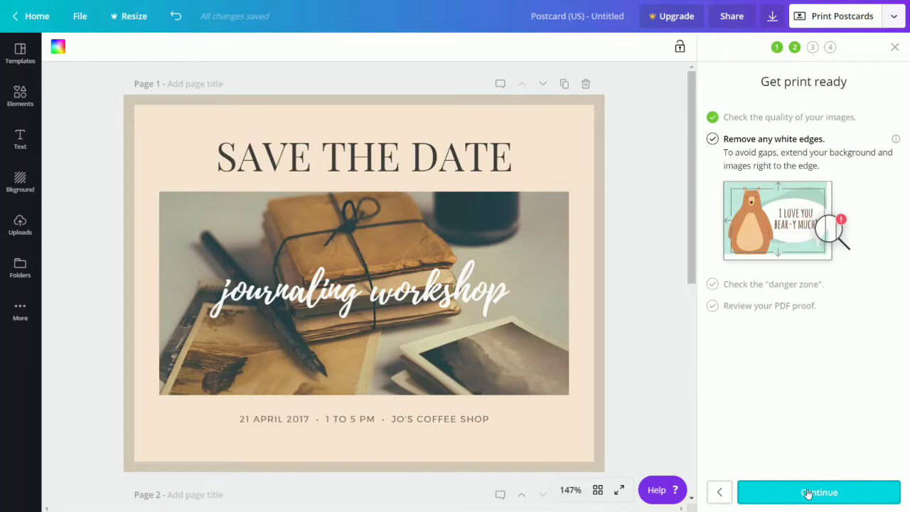
pyautogui.click(809, 492)
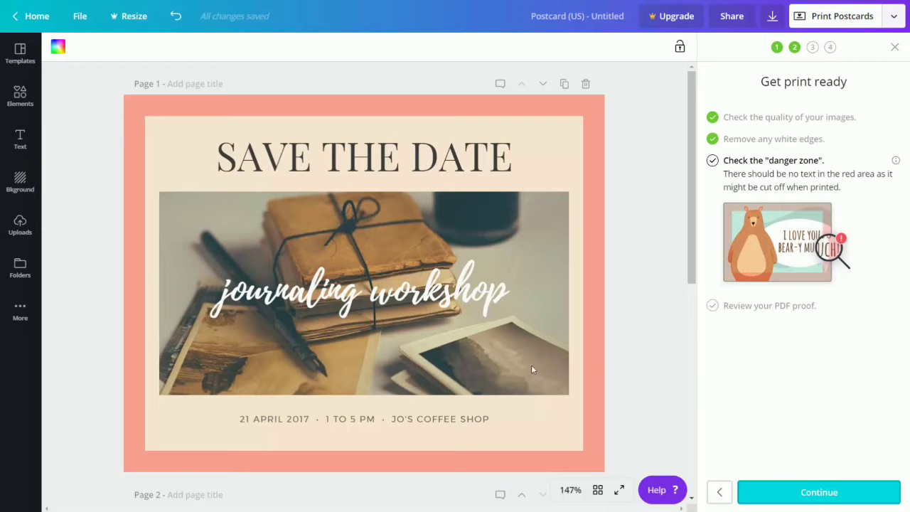
pyautogui.click(792, 492)
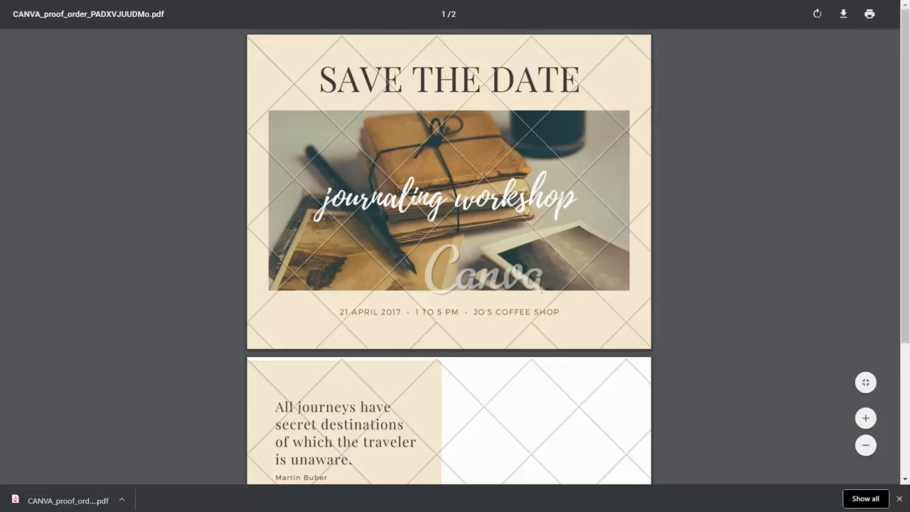
# Review the front and back pages of the postcard's PDF proof and close it
pyautogui.scroll(-2, 537, 270)
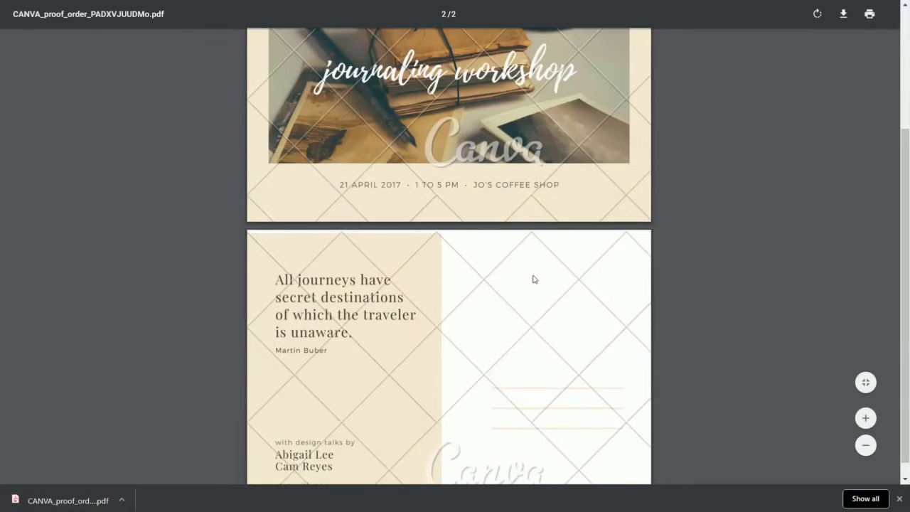
pyautogui.scroll(2, 535, 278)
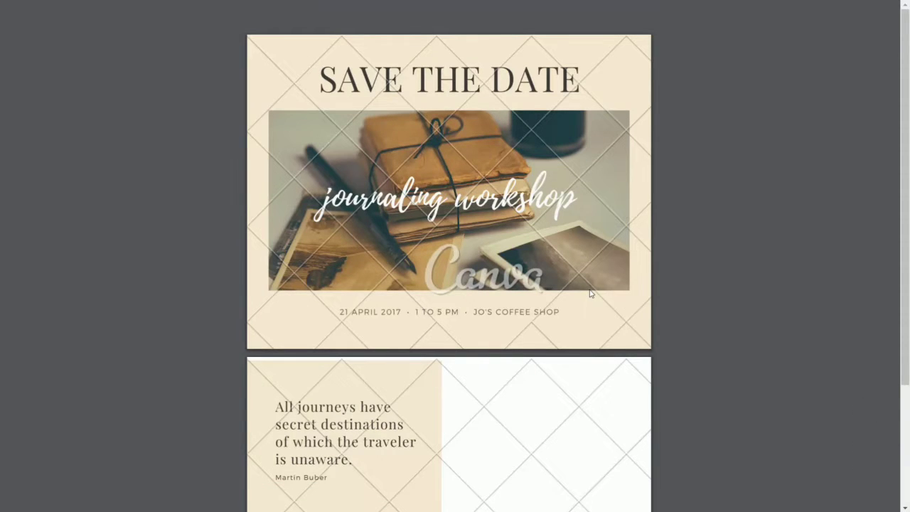
pyautogui.hotkey('ctrl', 'w')
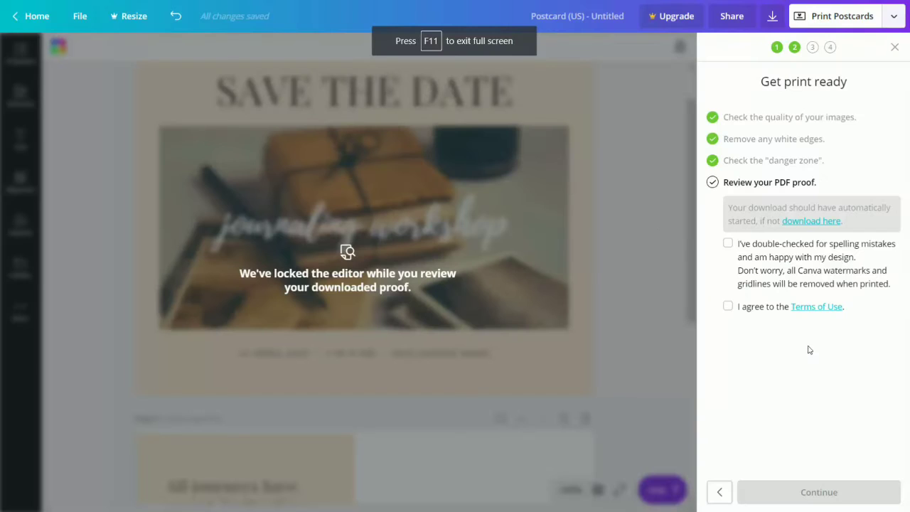
# Approve the postcard's design proof, agree to the Terms of Use and continue past the prefilled shipping details
pyautogui.click(727, 244)
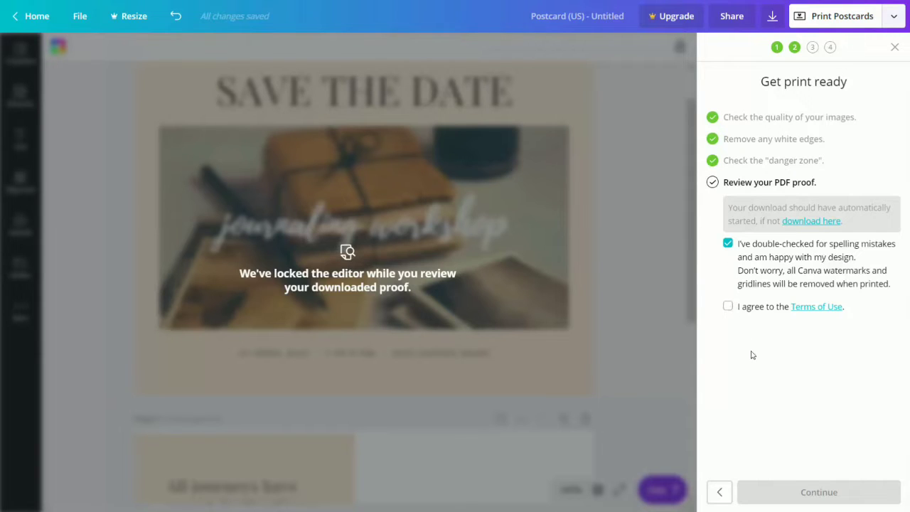
pyautogui.click(727, 305)
pyautogui.click(804, 492)
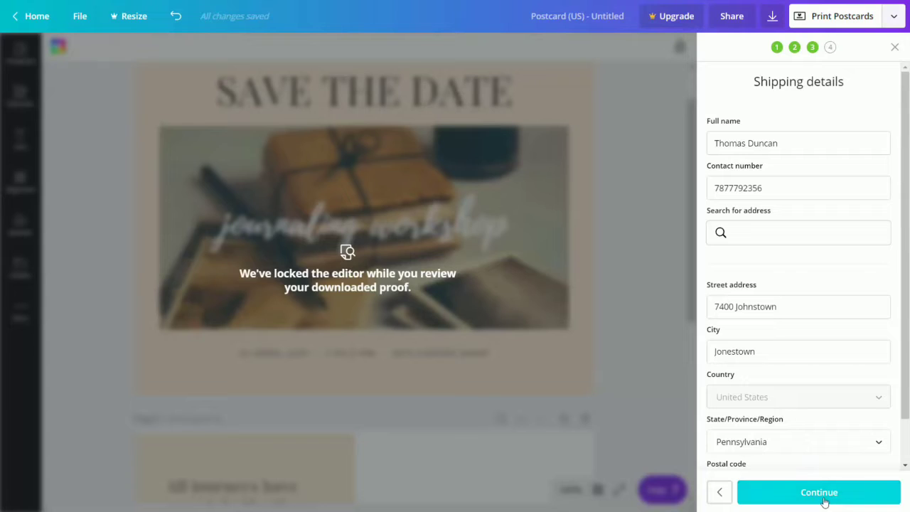
pyautogui.click(824, 501)
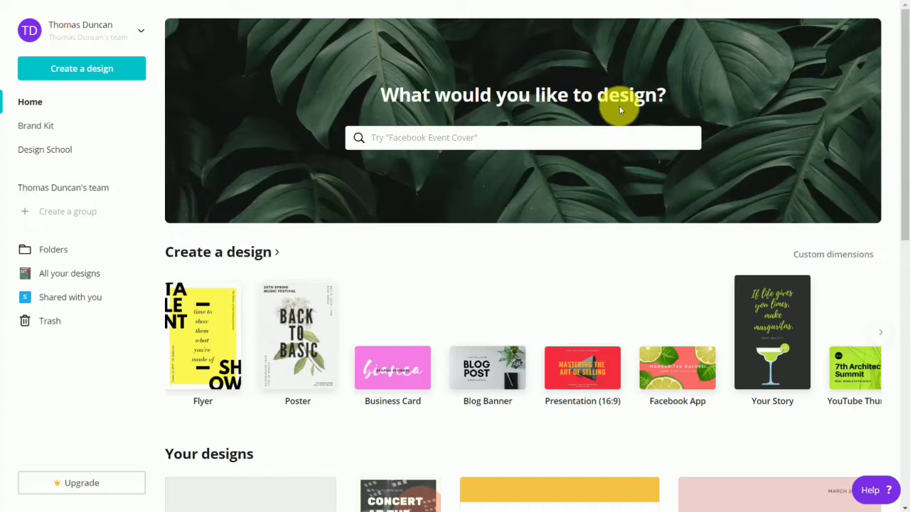
# Create a square Invitation design by searching the design types for "invi" and apply the blue emoji birthday template
pyautogui.click(448, 138)
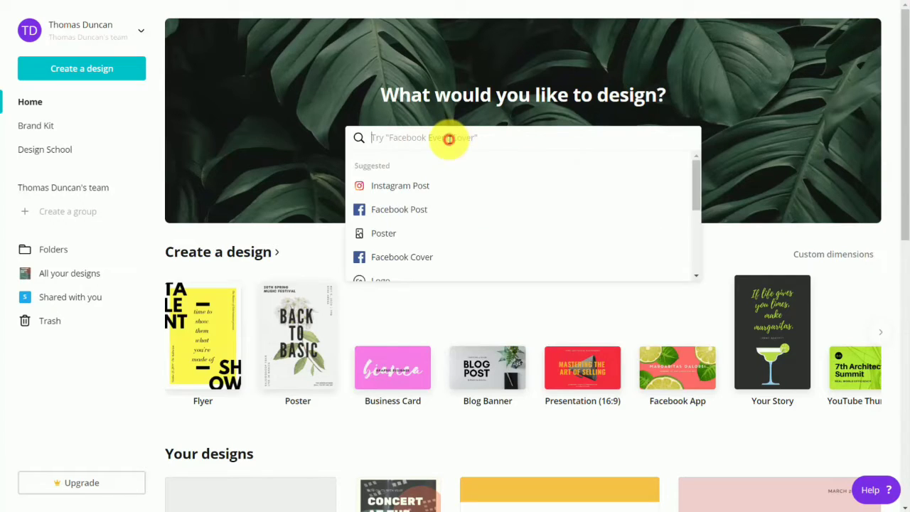
pyautogui.write('invi')
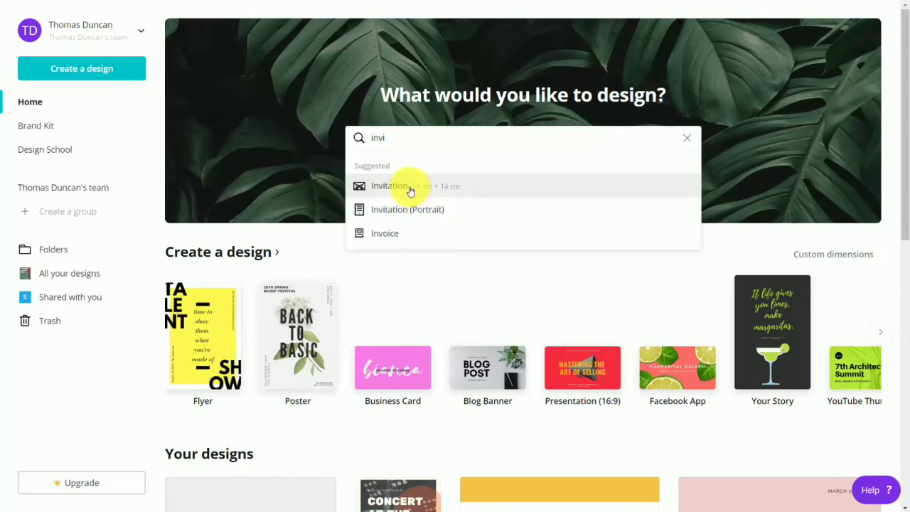
pyautogui.click(411, 189)
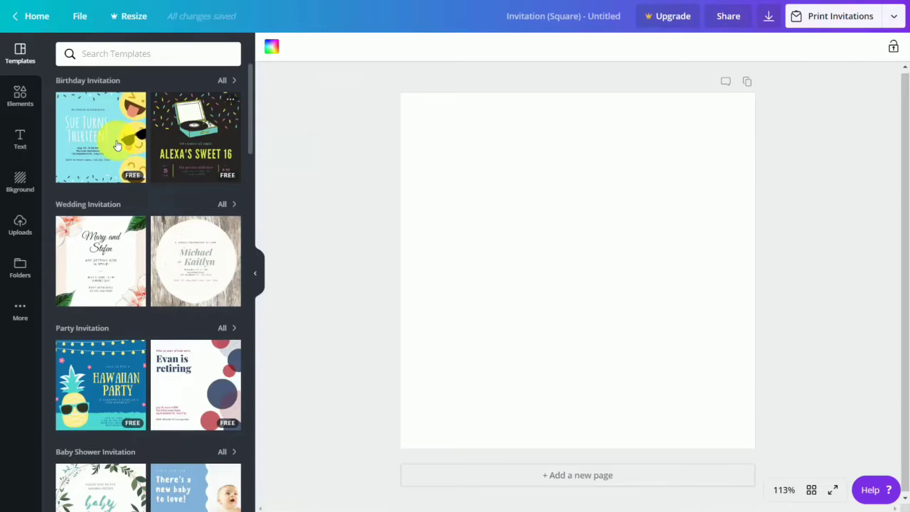
pyautogui.click(117, 145)
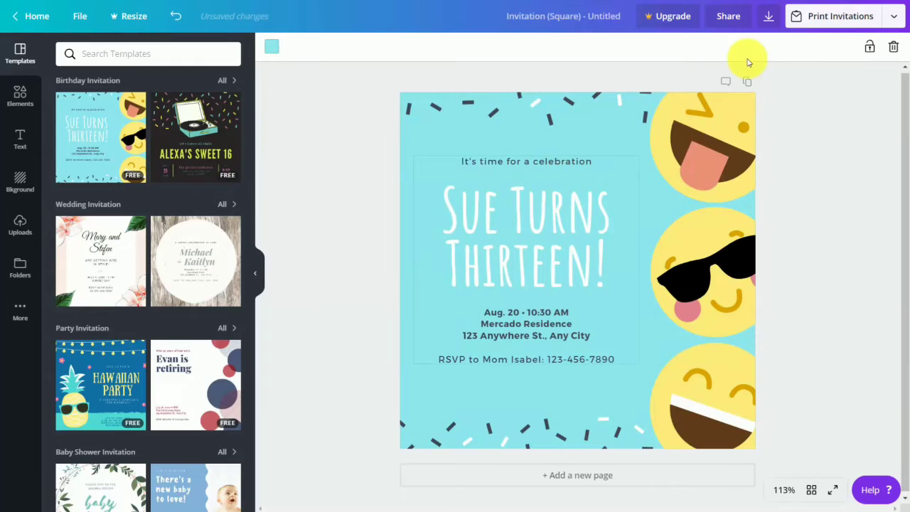
# Start the invitation's print order, exclude envelopes and proceed with Standard paper, Matte finish, 50 copies and Standard delivery
pyautogui.click(832, 19)
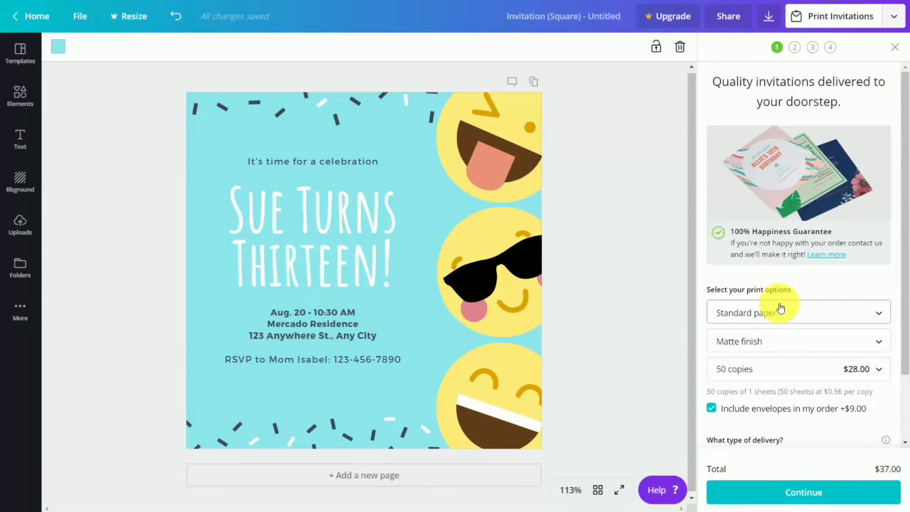
pyautogui.scroll(-2, 781, 317)
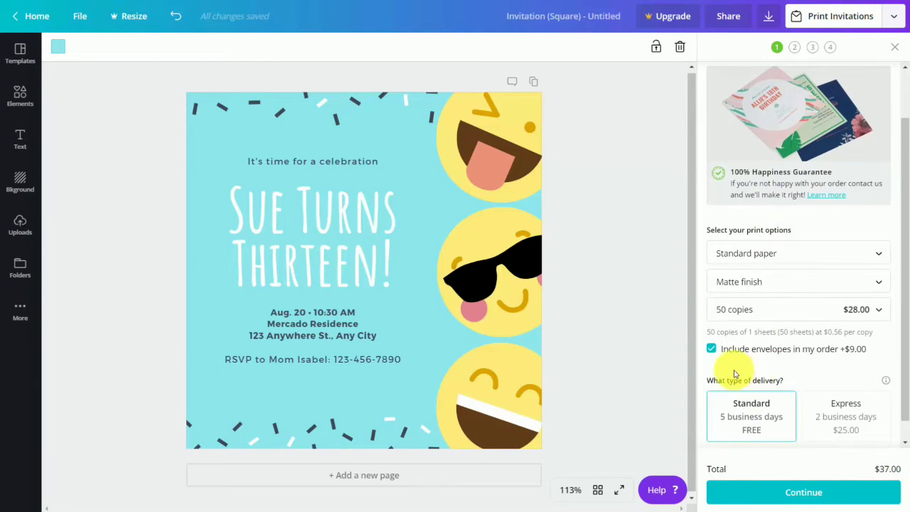
pyautogui.click(712, 350)
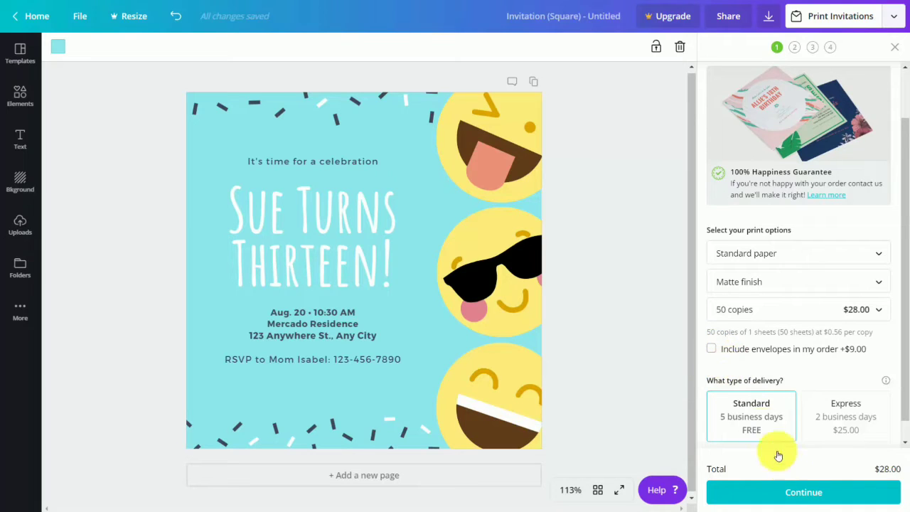
pyautogui.click(815, 491)
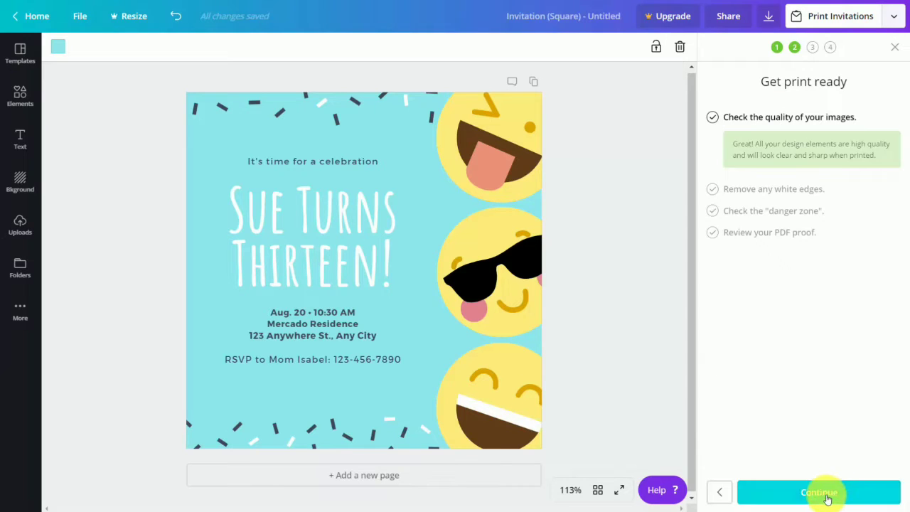
# Complete the image quality, white edges and danger zone checks for the invitation, and generate its PDF proof
pyautogui.click(827, 497)
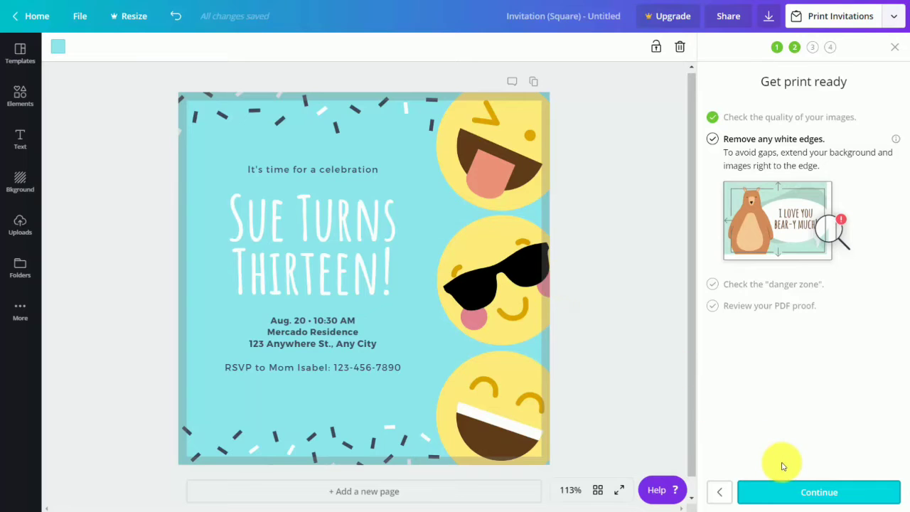
pyautogui.click(812, 492)
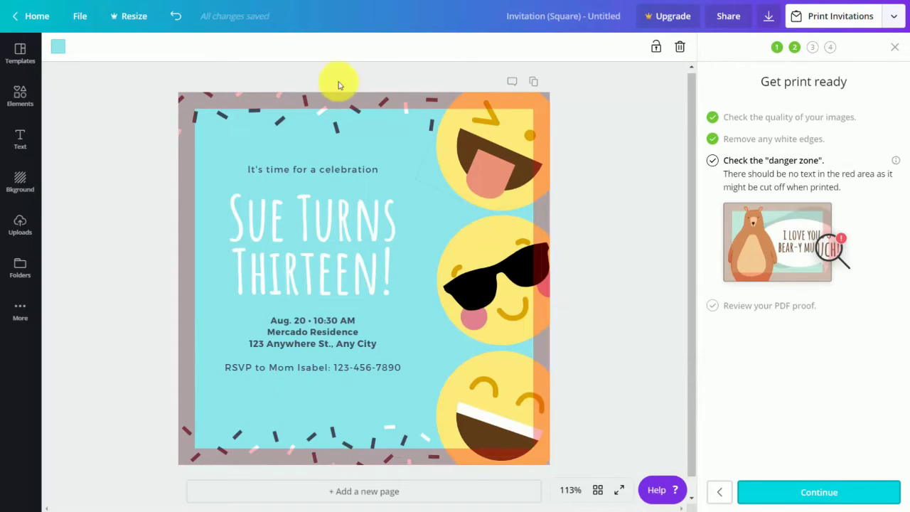
pyautogui.click(797, 492)
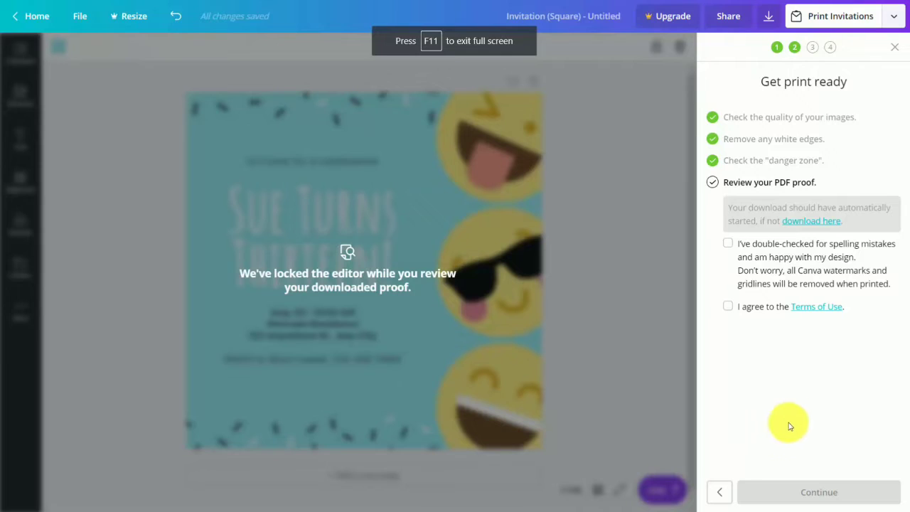
# Confirm the invitation proof is checked, agree to the Terms of Use and continue past the prefilled shipping details
pyautogui.click(729, 244)
pyautogui.click(729, 313)
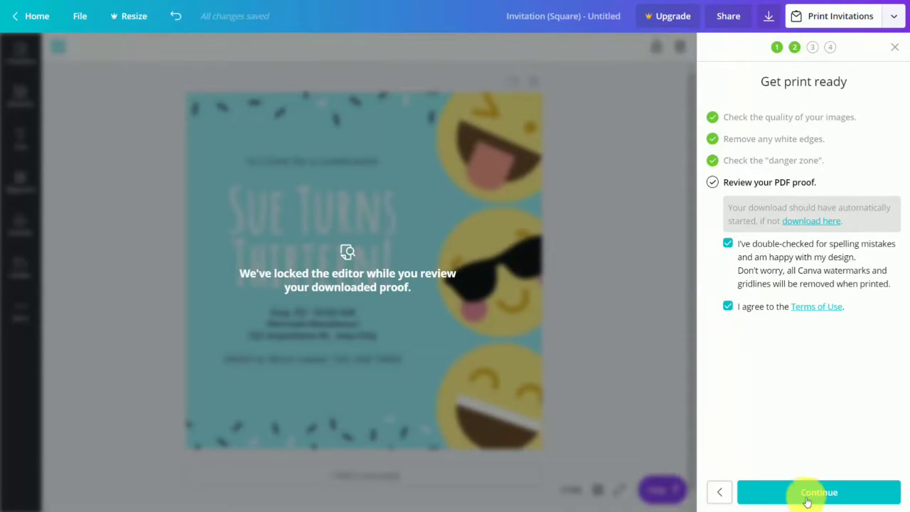
pyautogui.click(813, 492)
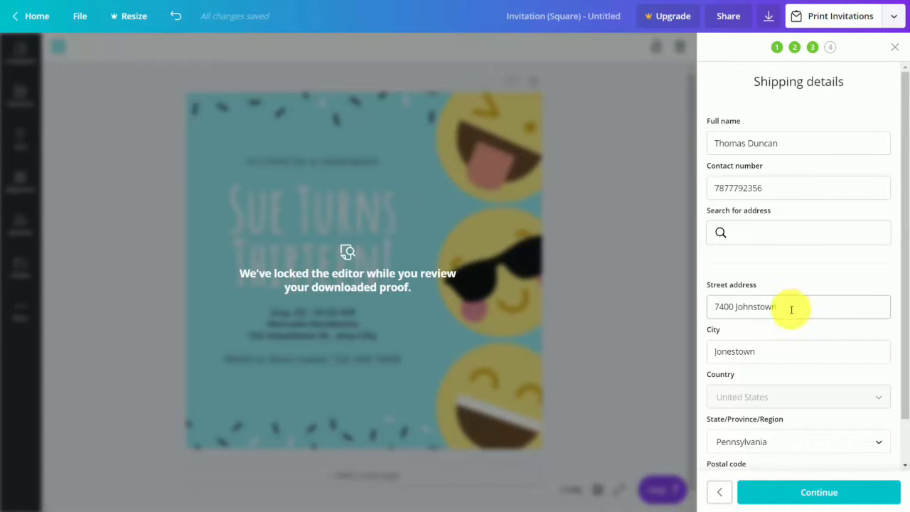
pyautogui.click(803, 491)
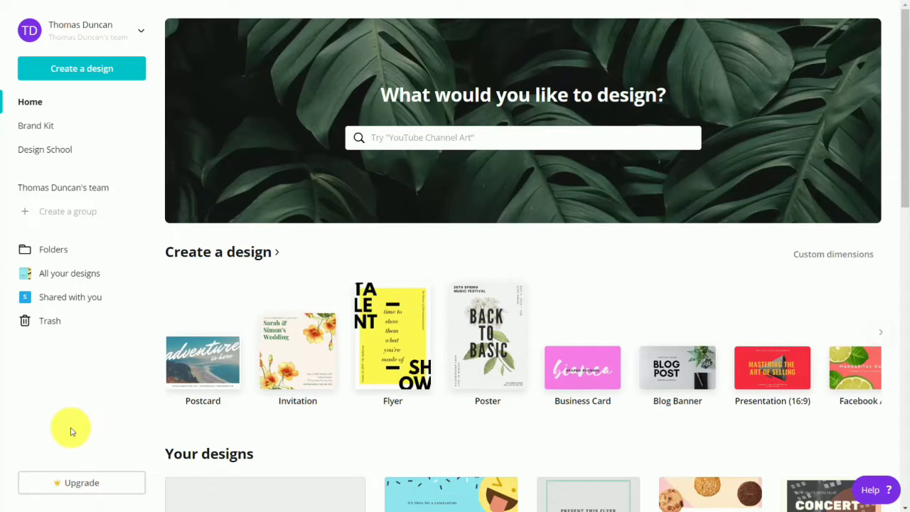
# Upgrade to the free 30-day Canva for Work trial and browse the additional apps offered in a blank postcard design
pyautogui.click(76, 485)
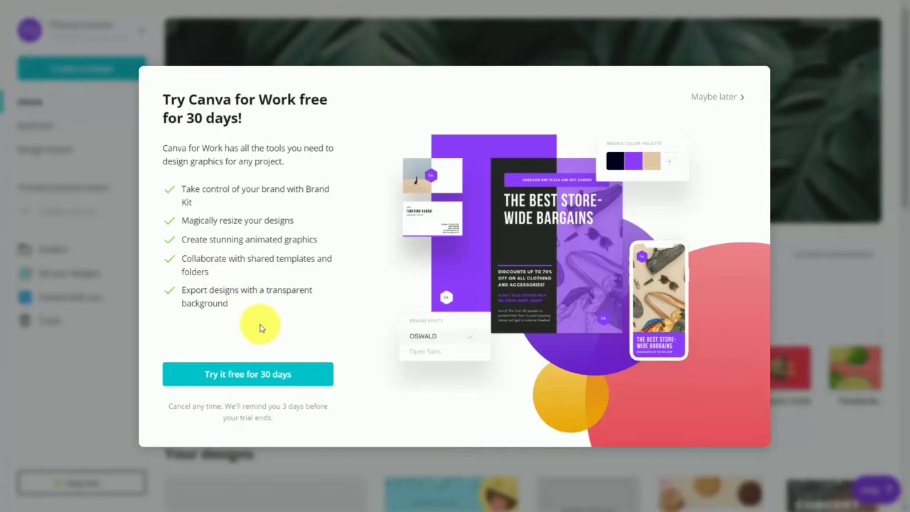
pyautogui.click(242, 377)
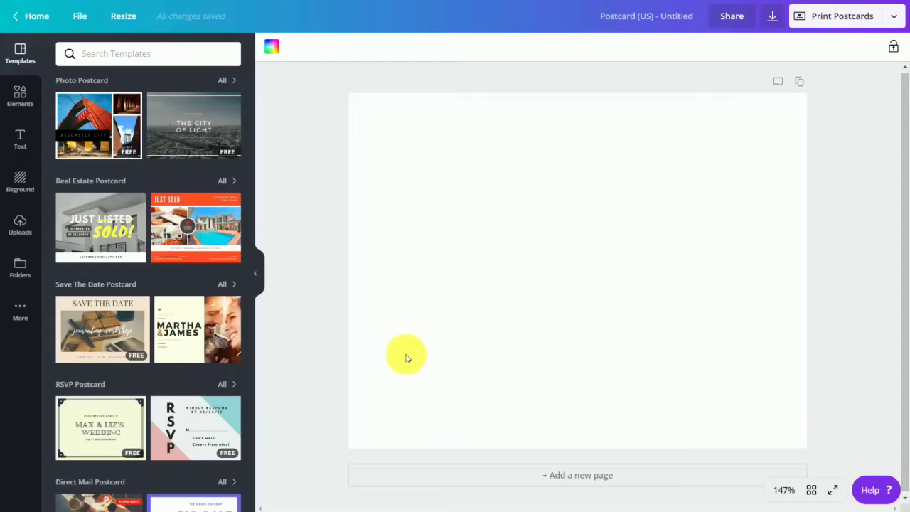
pyautogui.click(20, 312)
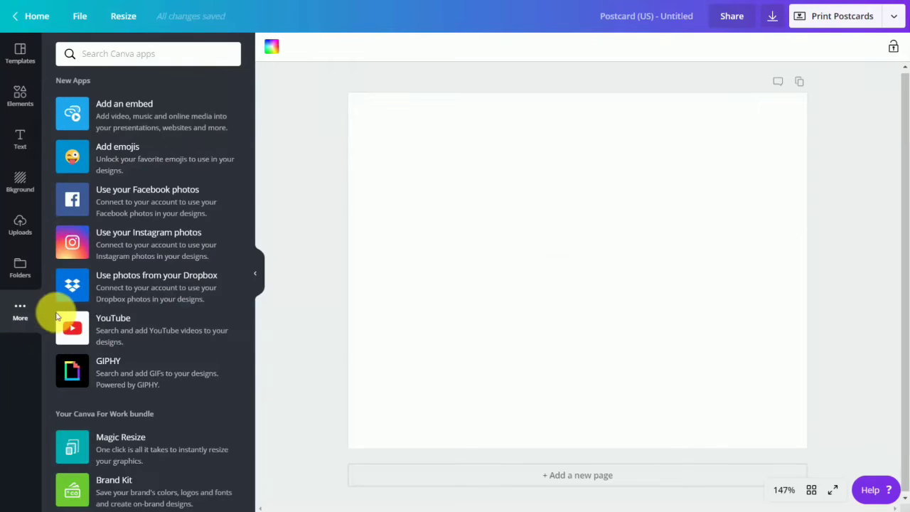
pyautogui.scroll(-3, 142, 318)
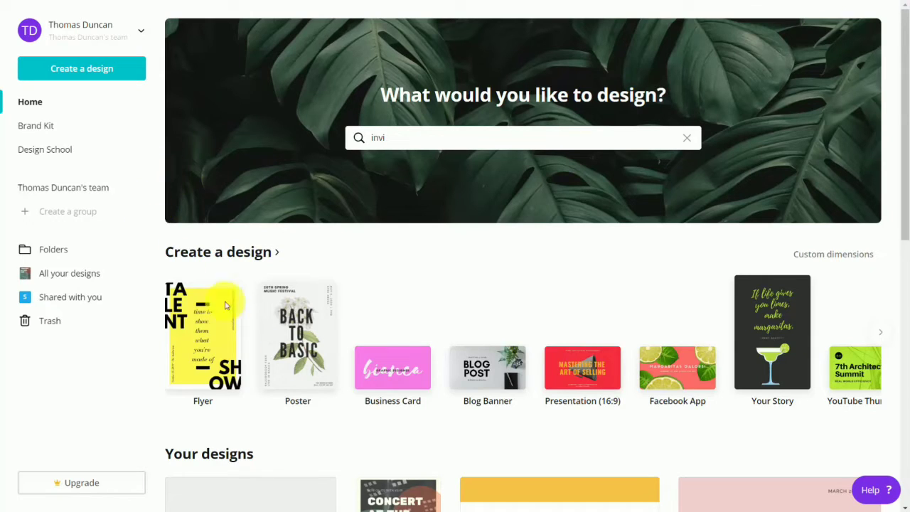
# Create a Poster from the "Will Draw for Food" template and make a resized copy of it as Presentation (16:9)
pyautogui.click(298, 320)
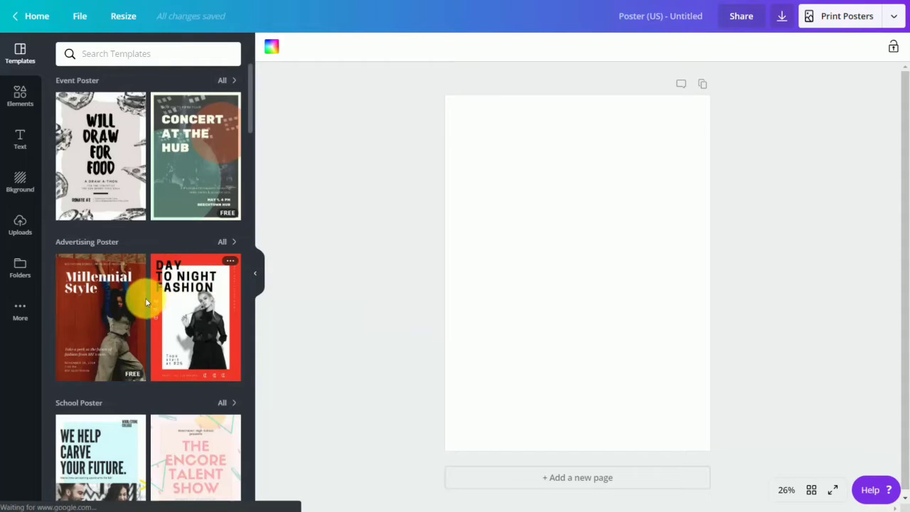
pyautogui.click(121, 170)
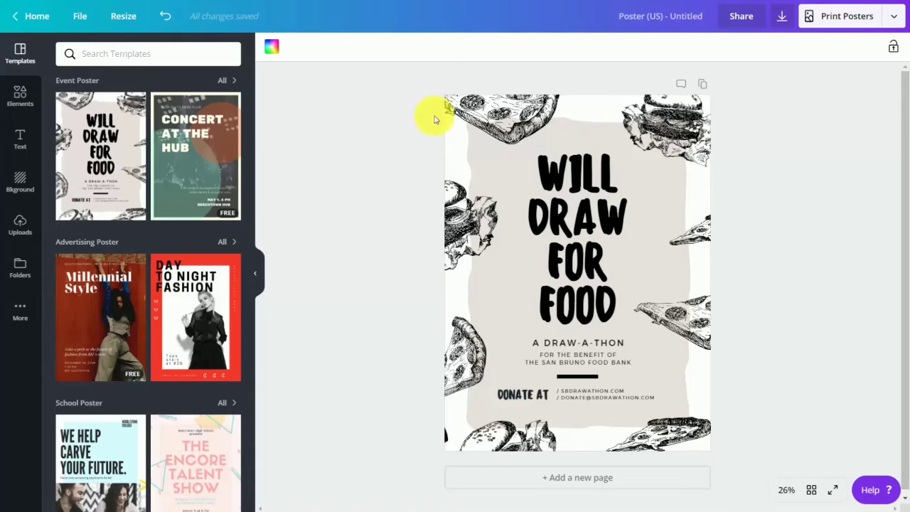
pyautogui.click(130, 20)
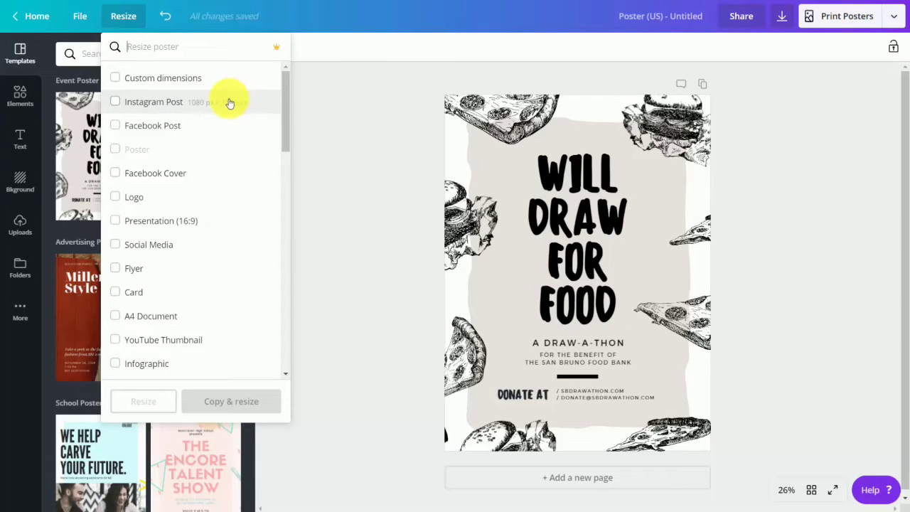
pyautogui.click(112, 219)
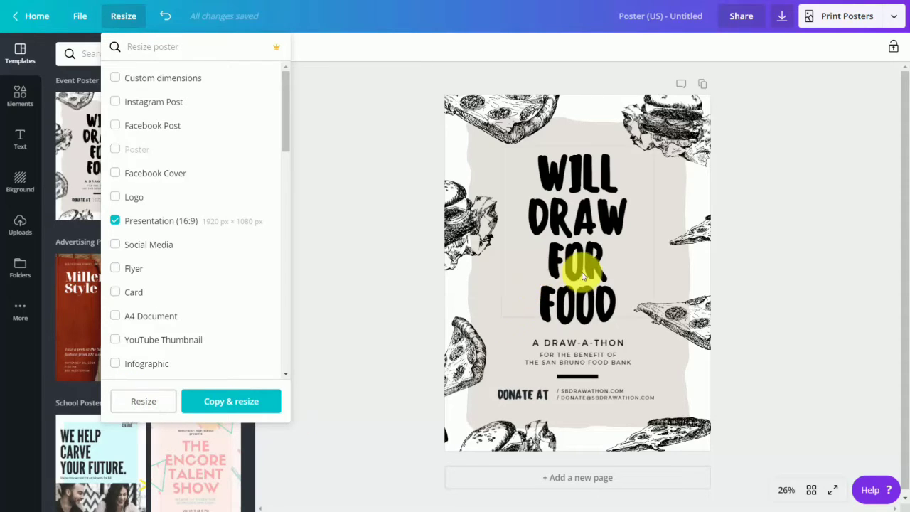
pyautogui.click(232, 403)
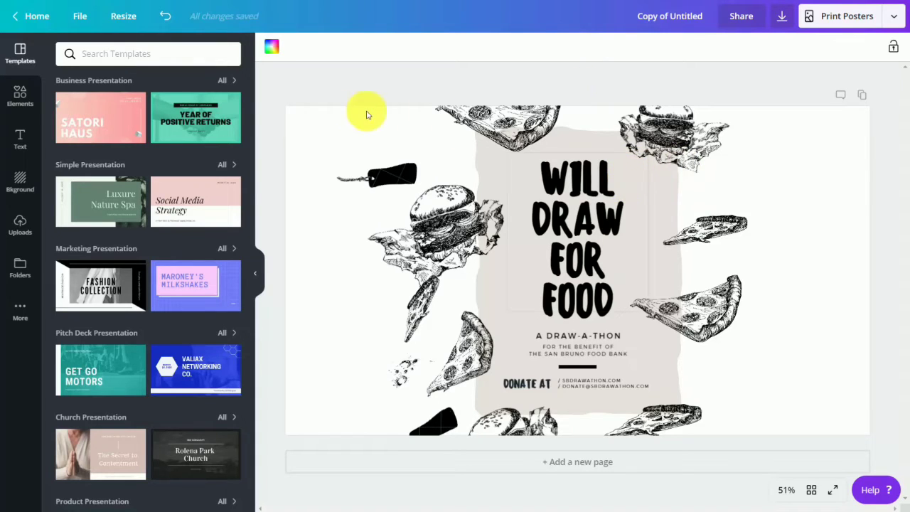
# Make a copy of the presentation resized to the 3.5 in × 2 in Business Card format
pyautogui.click(128, 20)
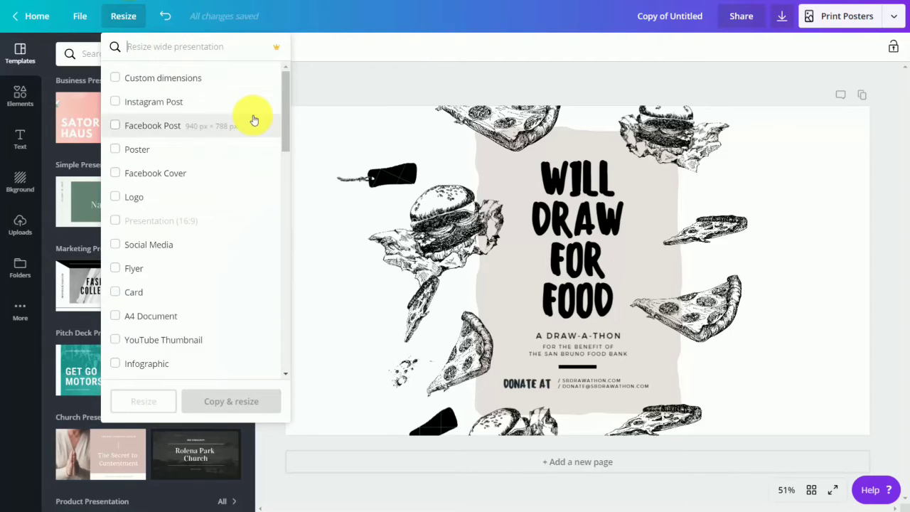
pyautogui.scroll(-2, 253, 118)
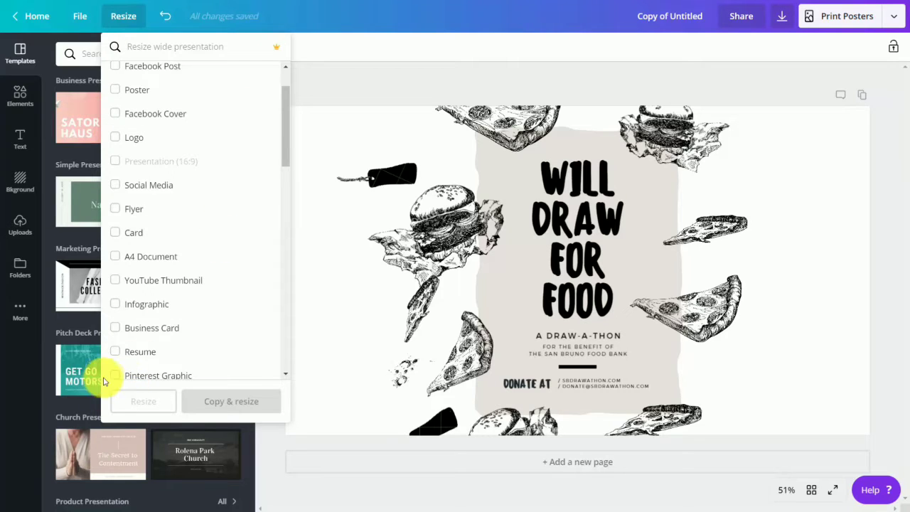
pyautogui.click(116, 328)
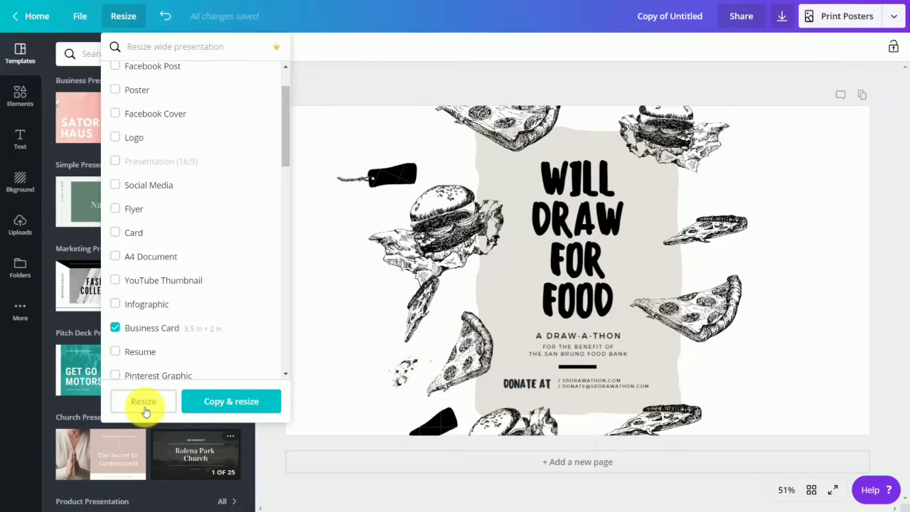
pyautogui.click(223, 402)
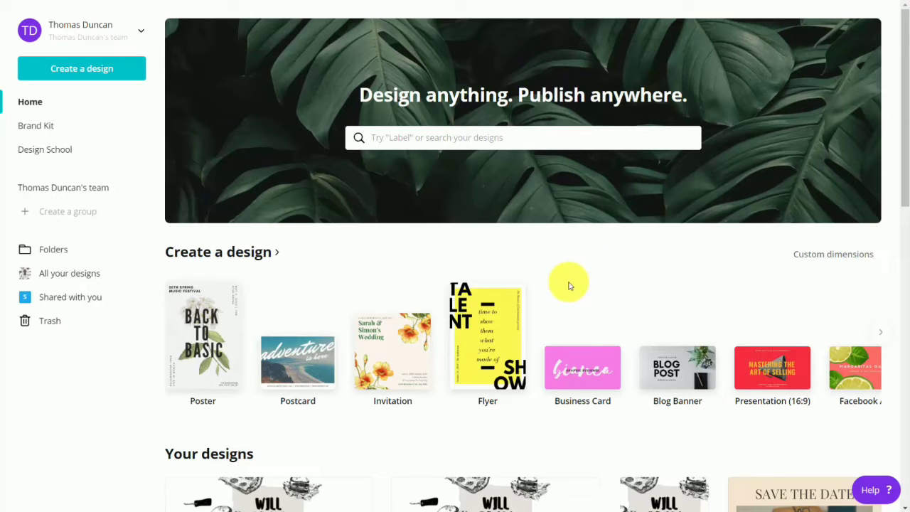
# Add the purple color 704ef0 to the Brand colors palette in the Brand Kit
pyautogui.click(44, 132)
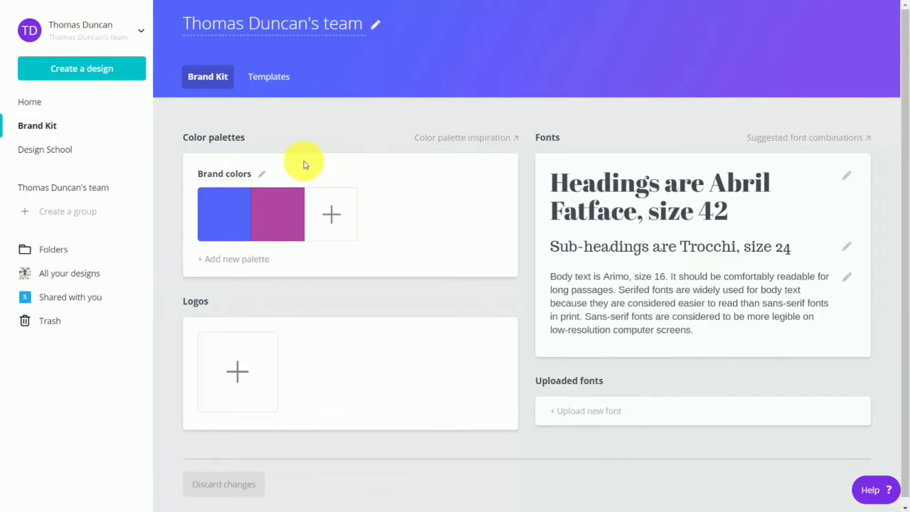
pyautogui.click(333, 216)
pyautogui.click(321, 280)
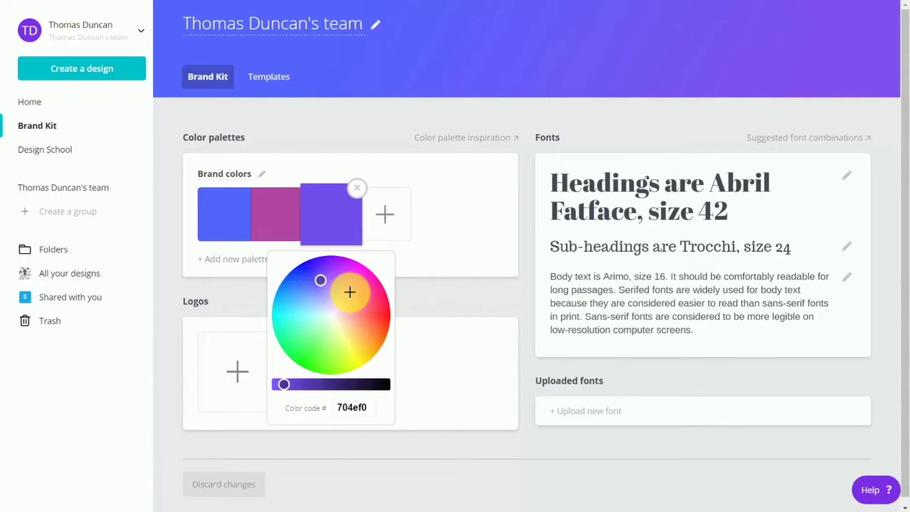
# Recolor the newest swatch in the Brand colors palette pink and add a green swatch after it
pyautogui.click(350, 292)
pyautogui.click(419, 337)
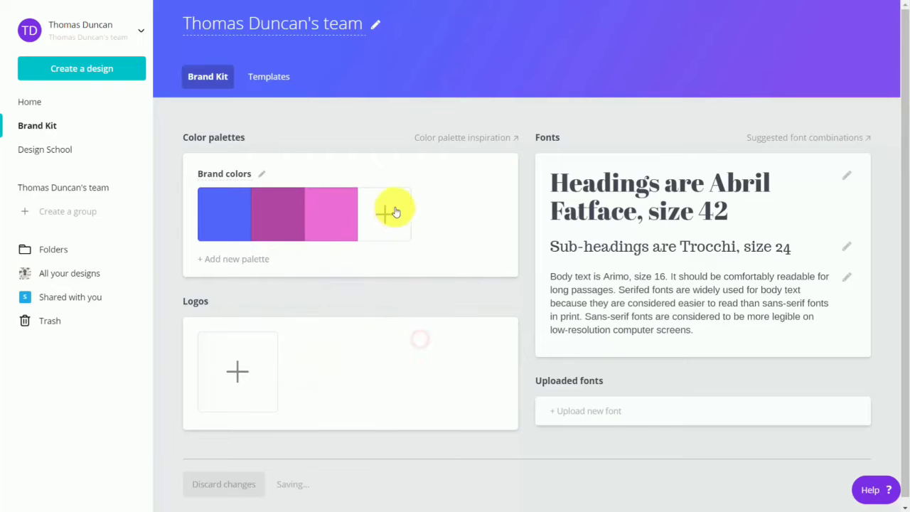
pyautogui.click(394, 214)
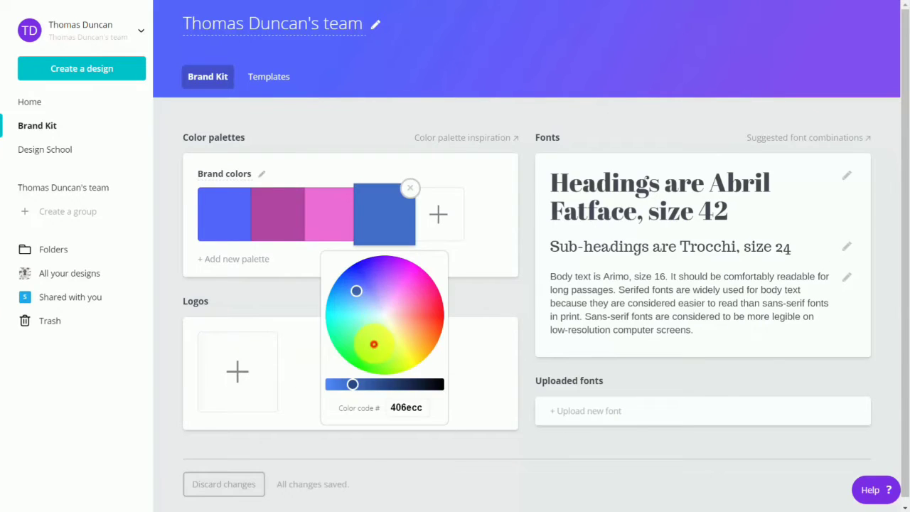
pyautogui.click(373, 343)
pyautogui.click(498, 238)
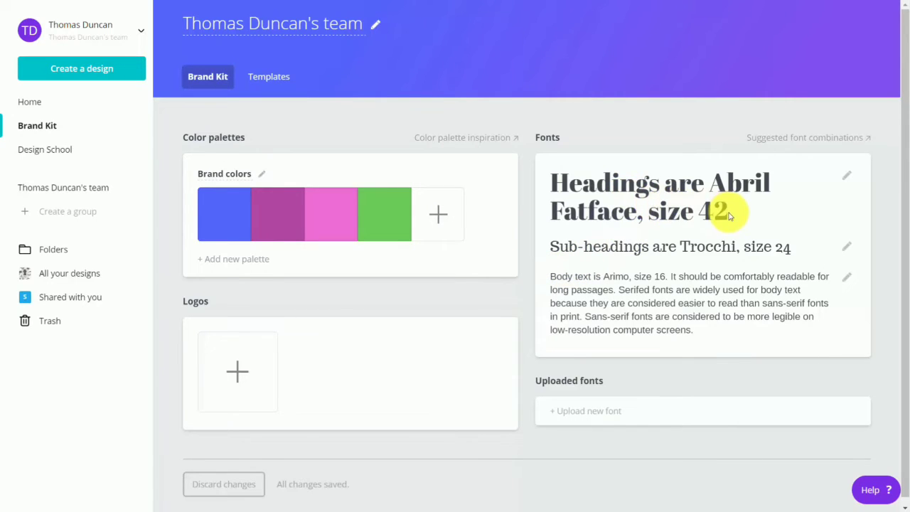
# Set the Brand Kit heading font to Aleo
pyautogui.click(846, 178)
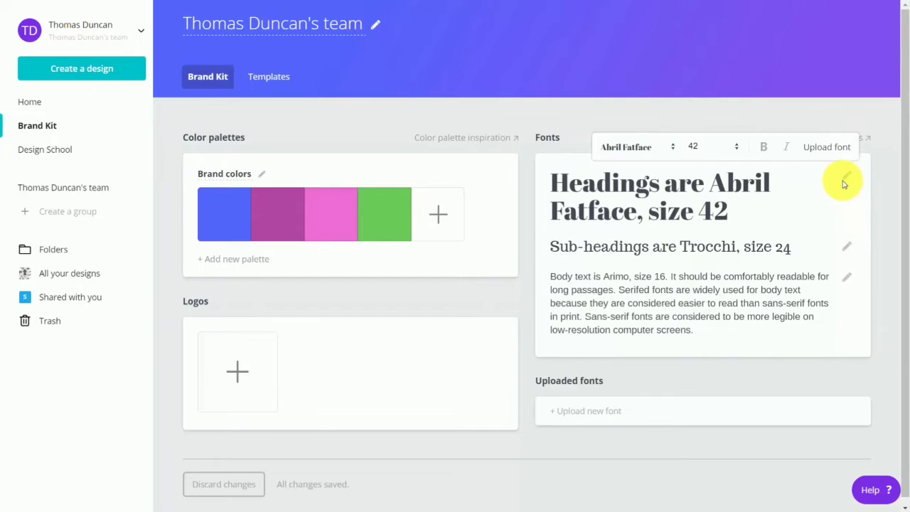
pyautogui.click(675, 148)
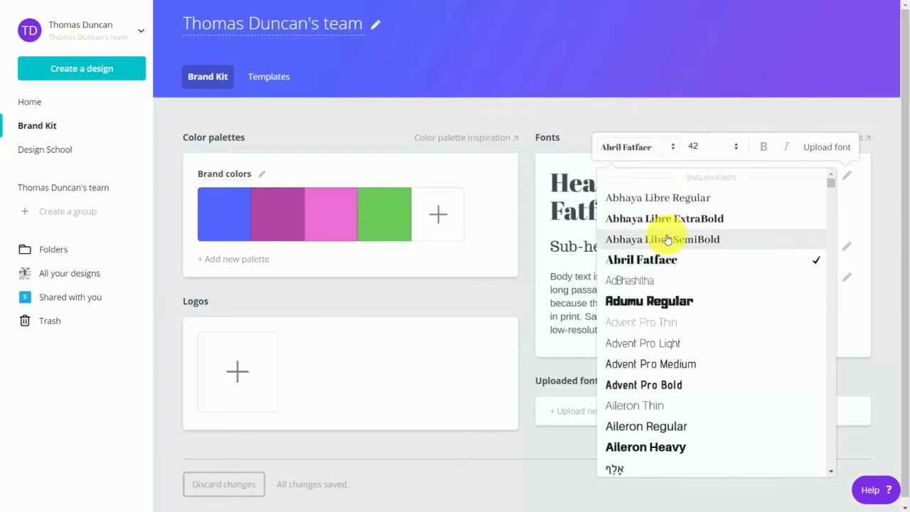
pyautogui.scroll(-3, 666, 233)
pyautogui.scroll(-2, 629, 256)
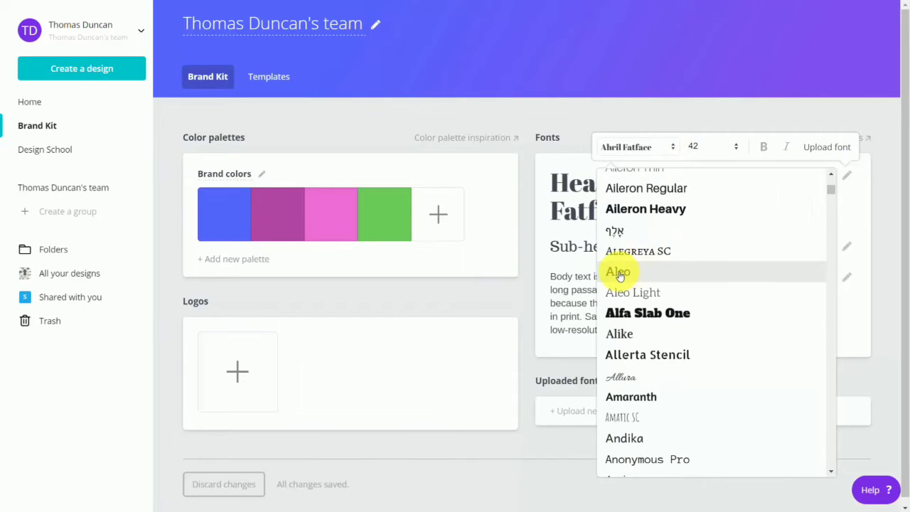
pyautogui.click(619, 272)
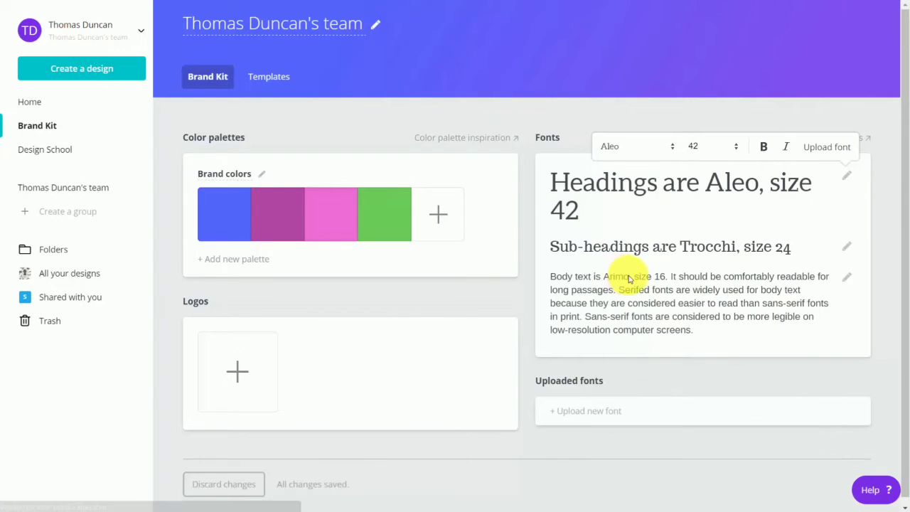
# Upload the Bauhaus 93 font to the Brand Kit and confirm the right to use it
pyautogui.click(572, 414)
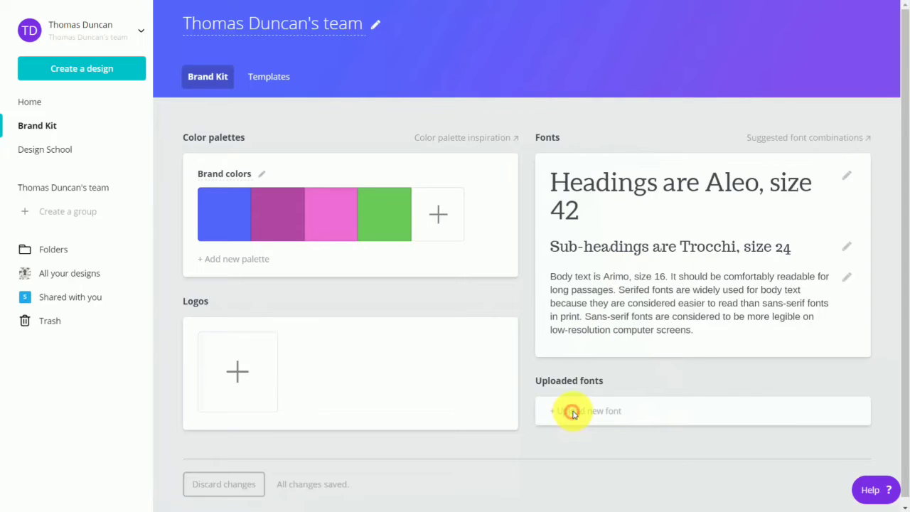
pyautogui.click(587, 412)
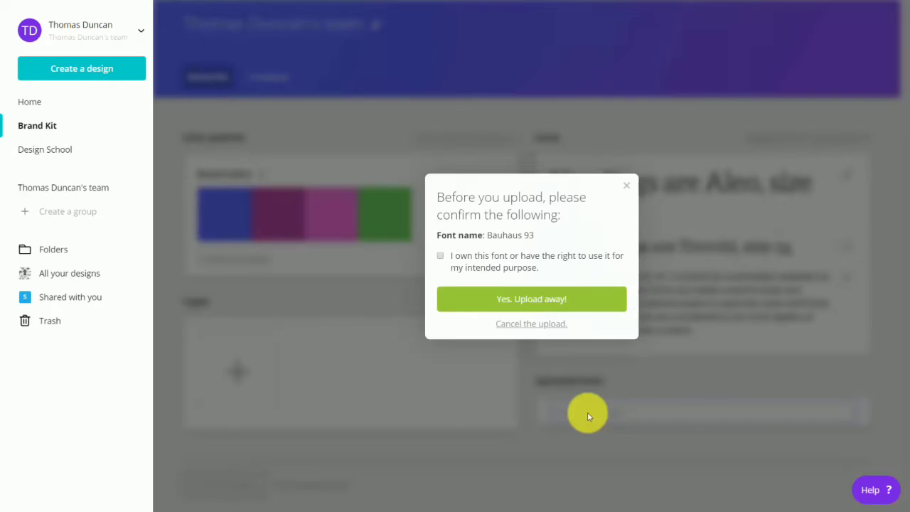
pyautogui.click(439, 257)
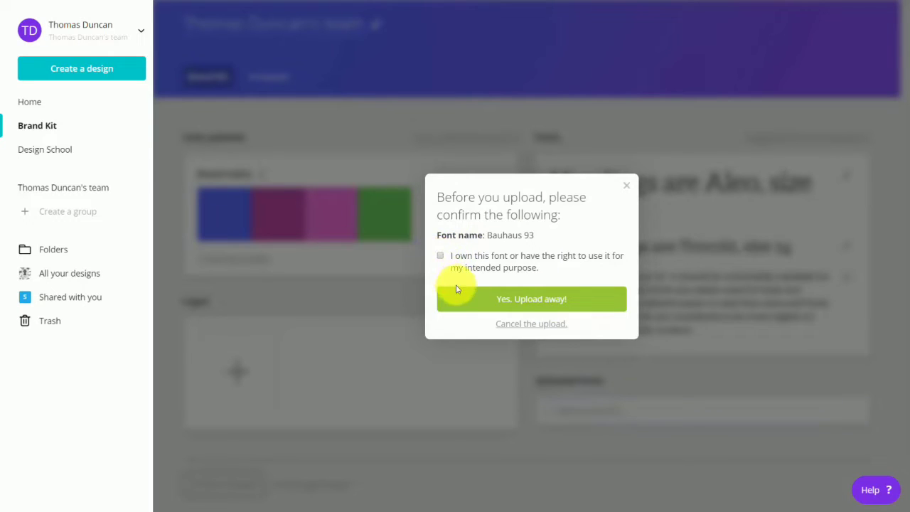
pyautogui.click(519, 302)
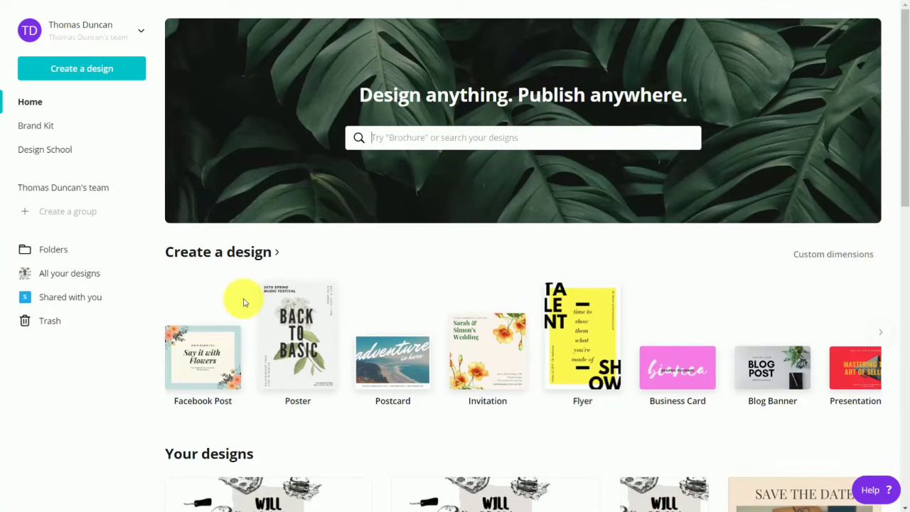
# Create a blank Instagram Post and open its background color choices
pyautogui.click(178, 253)
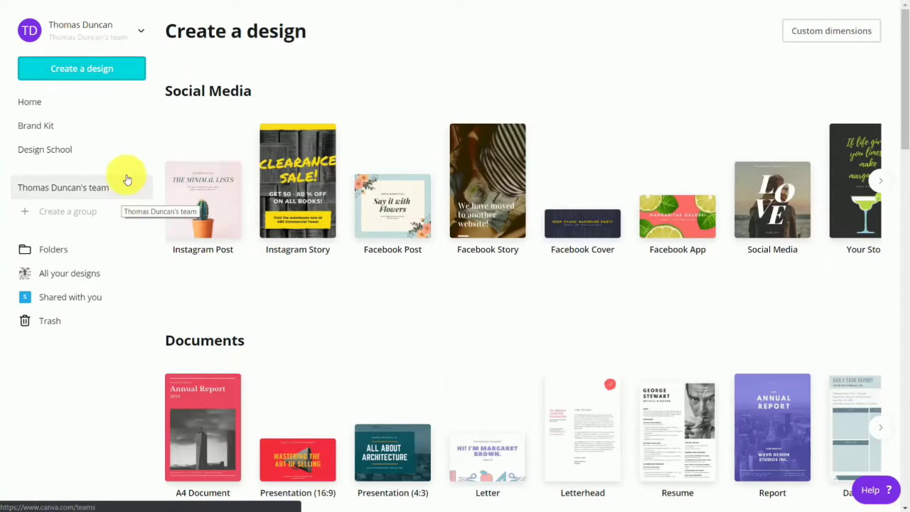
pyautogui.click(77, 68)
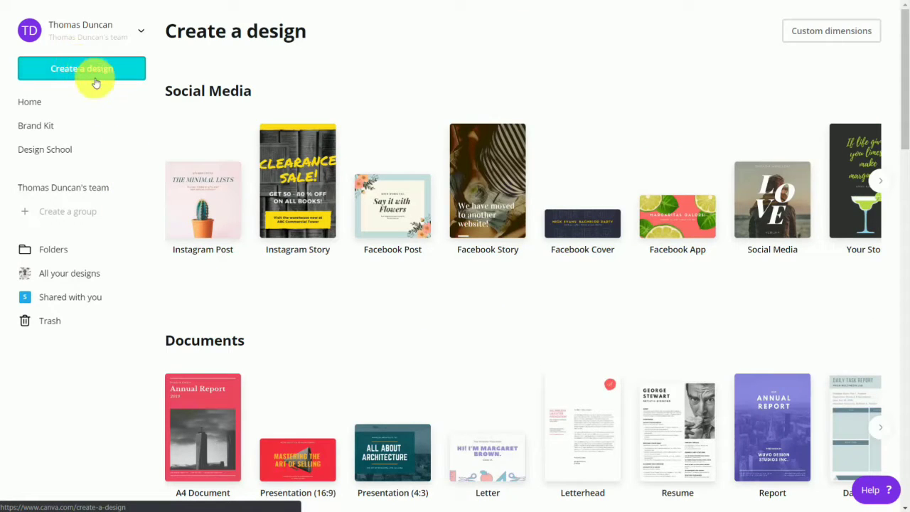
pyautogui.click(209, 191)
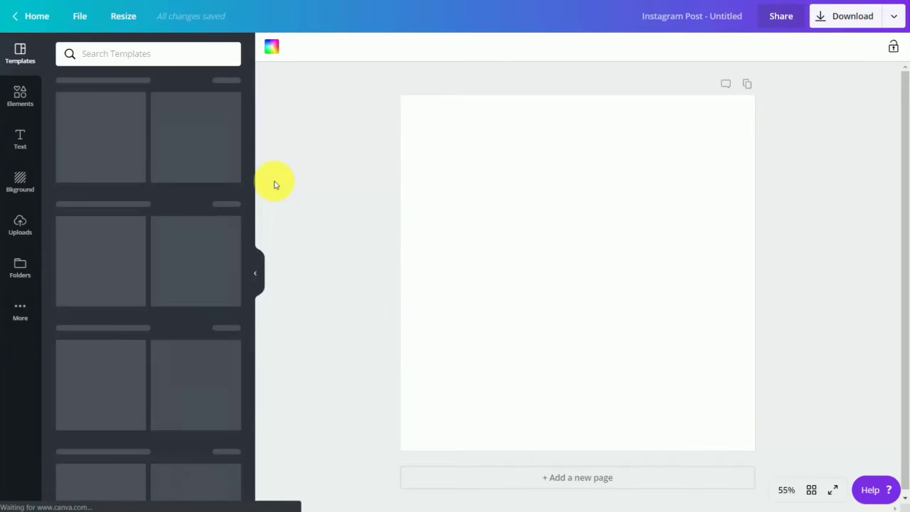
pyautogui.click(272, 48)
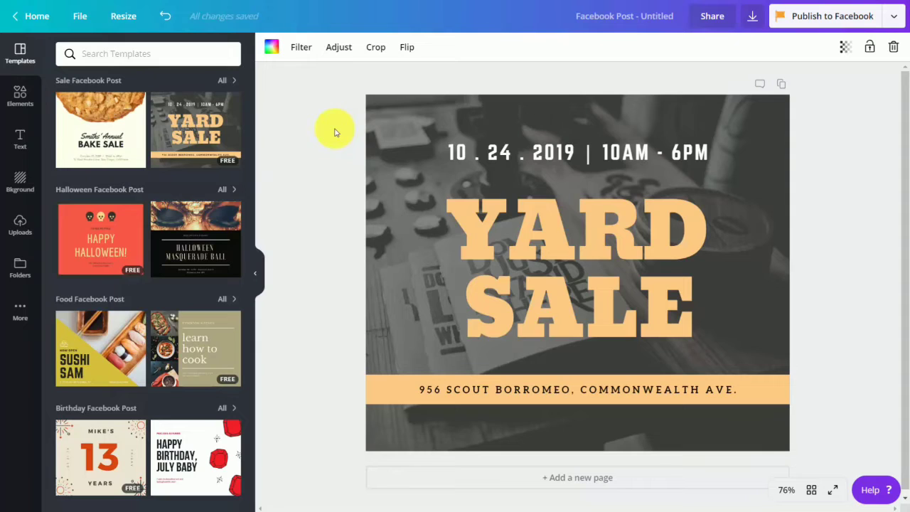
# Open the Logos folder in the Yard Sale Facebook post and choose the QR code image
pyautogui.click(18, 267)
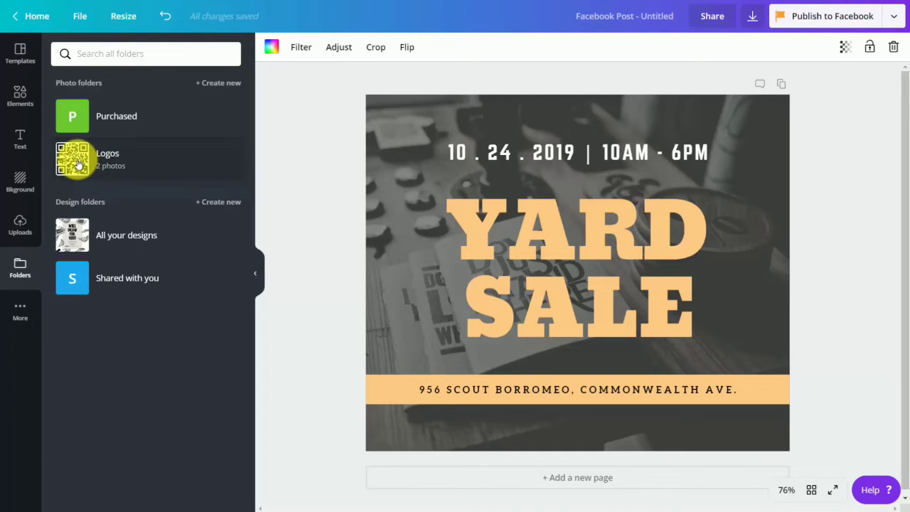
pyautogui.click(79, 164)
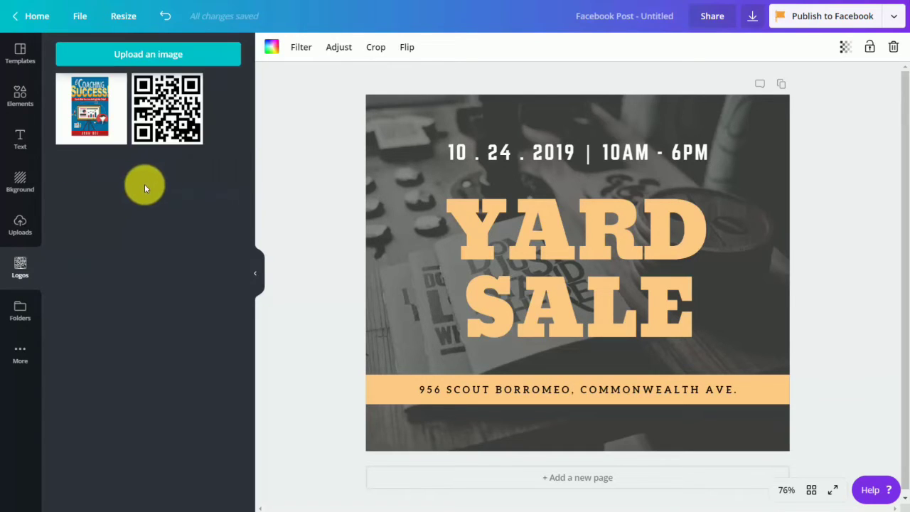
pyautogui.click(168, 114)
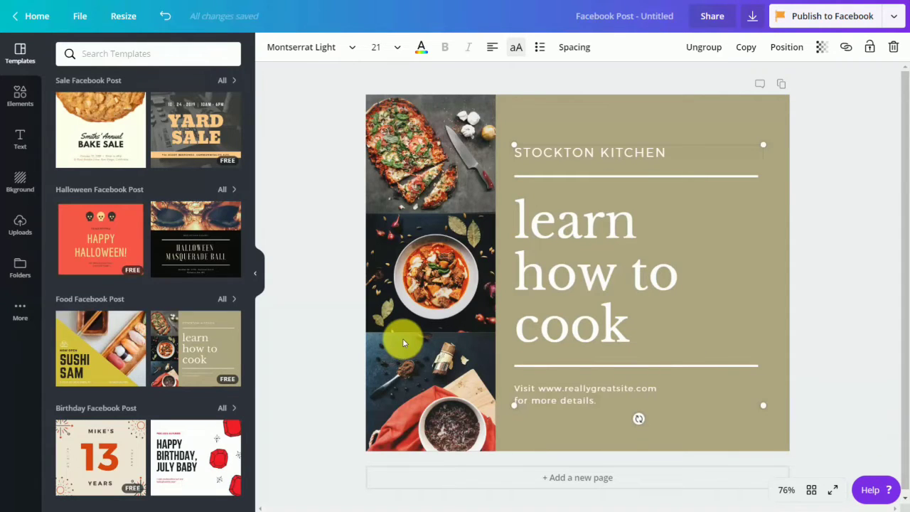
# Look through the brand and uploaded fonts available for the text of the "learn how to cook" Facebook post
pyautogui.click(350, 47)
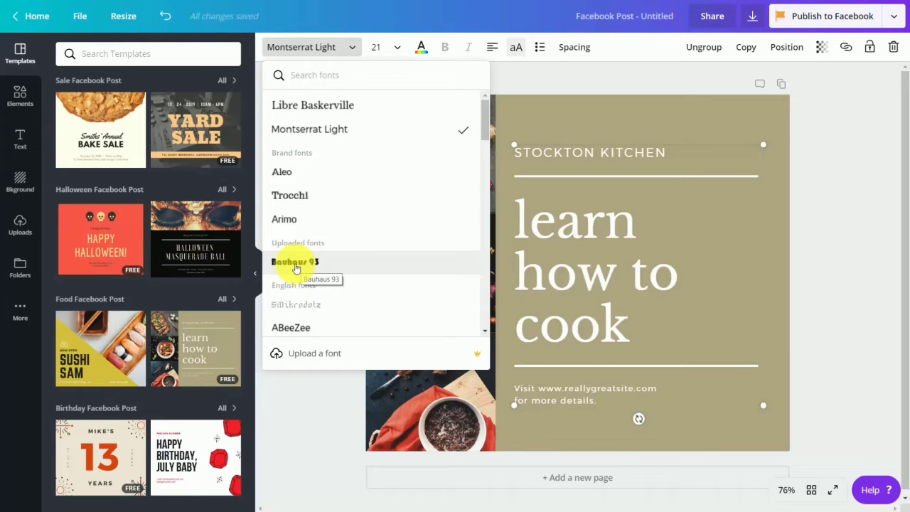
pyautogui.click(309, 158)
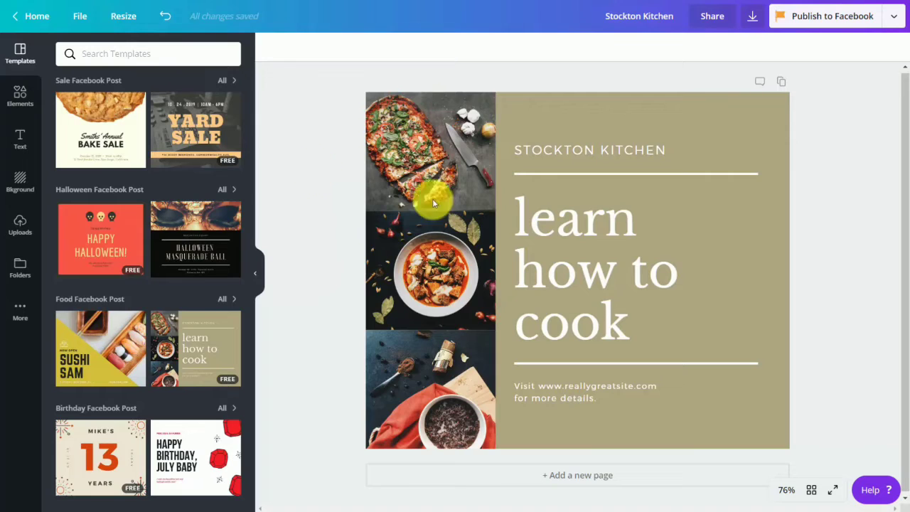
# Set the download file type of the Stockton Kitchen design to Animation (MP4/GIF)
pyautogui.click(751, 17)
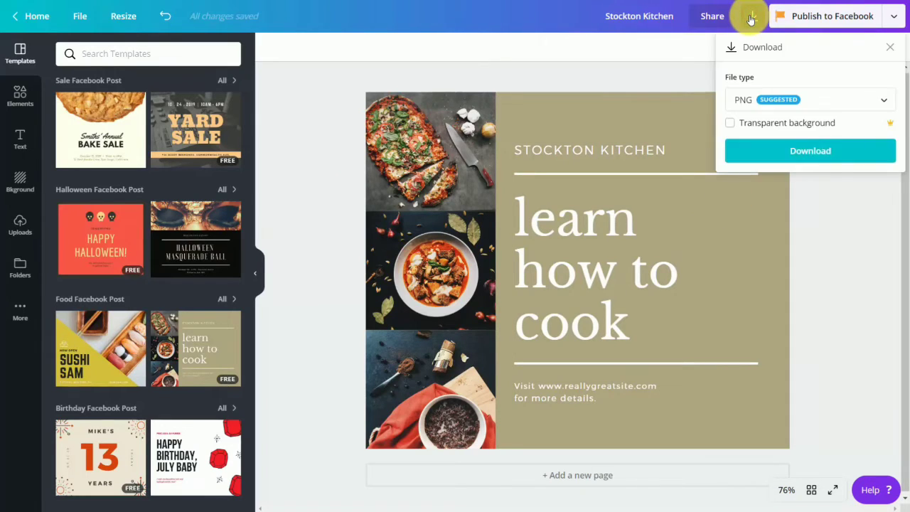
pyautogui.click(845, 107)
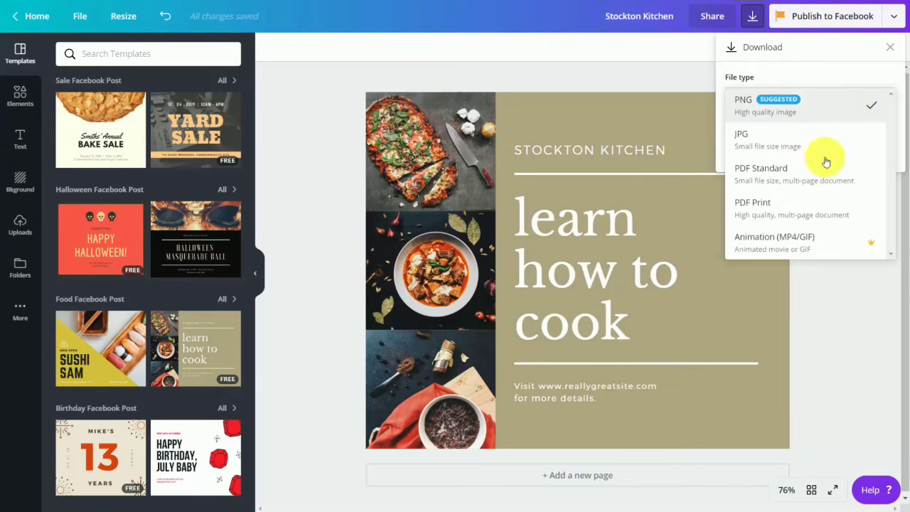
pyautogui.click(788, 246)
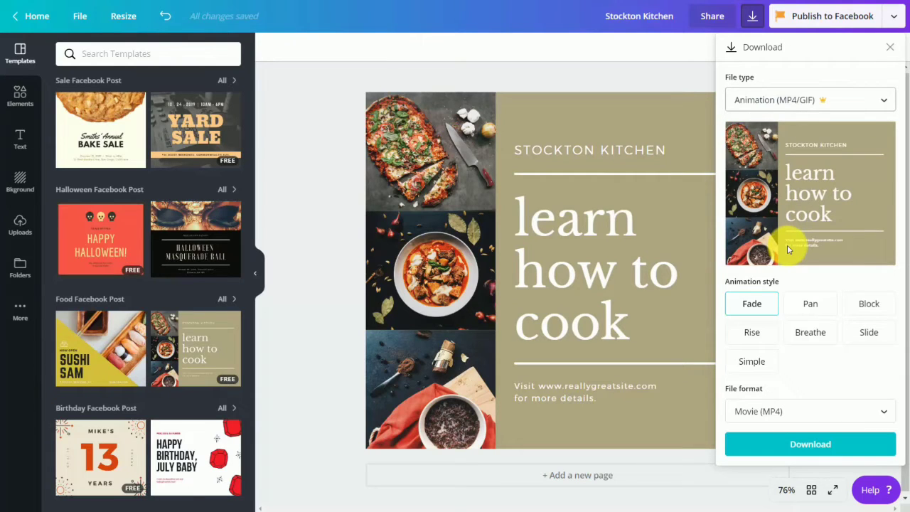
# Preview the Pan, Block, Rise, Breathe, Slide and Simple animation styles and choose Breathe
pyautogui.click(813, 308)
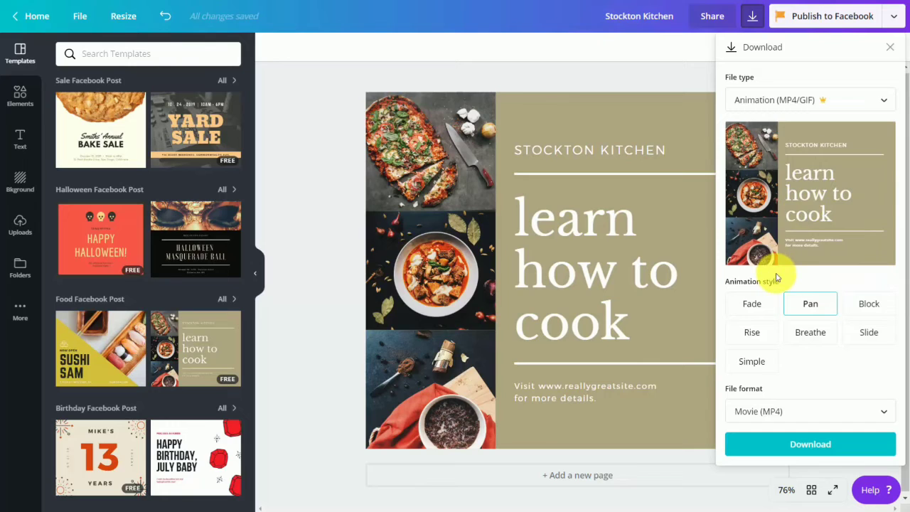
pyautogui.click(864, 307)
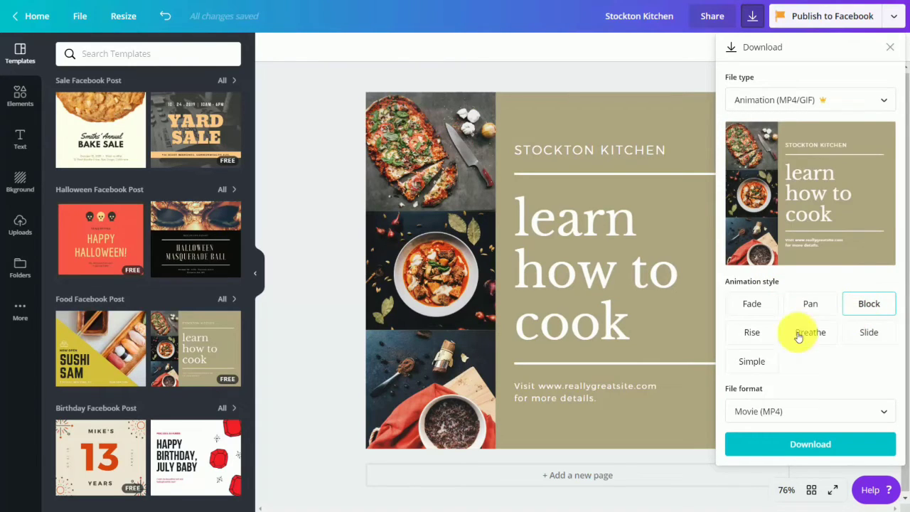
pyautogui.click(764, 338)
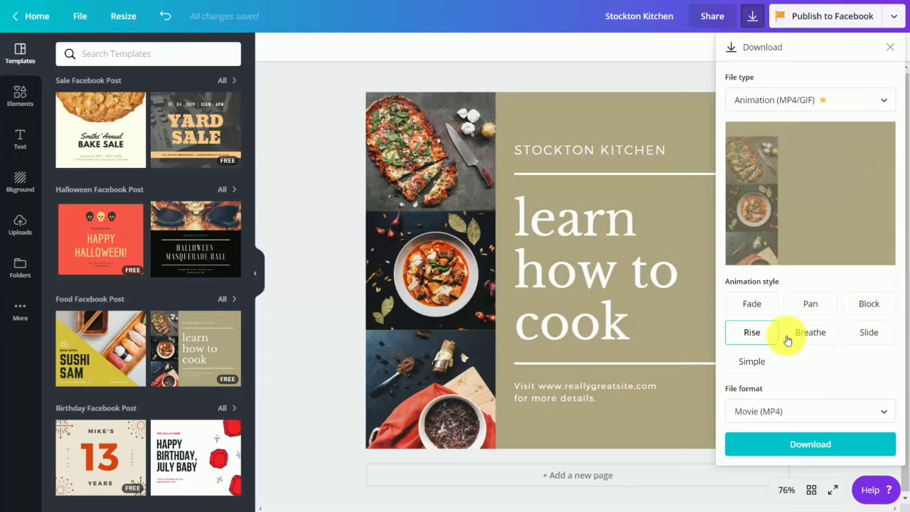
pyautogui.click(787, 339)
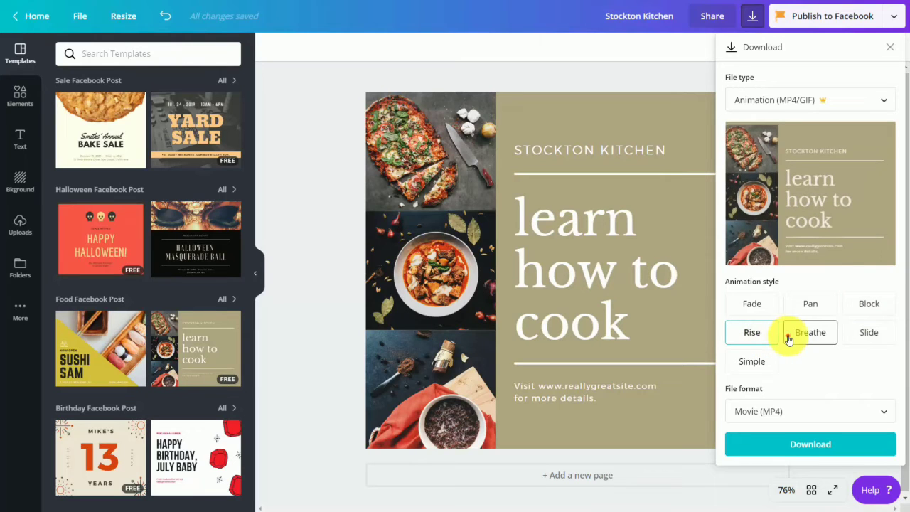
pyautogui.click(874, 343)
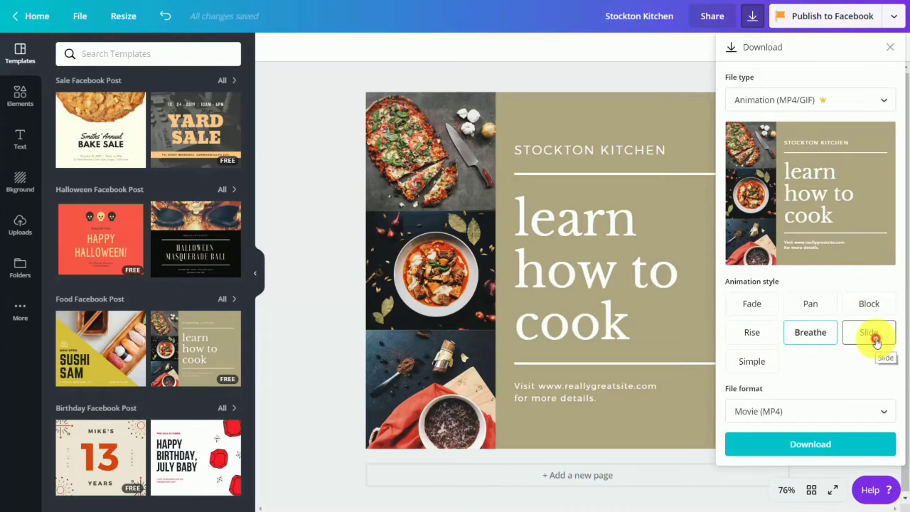
pyautogui.click(755, 364)
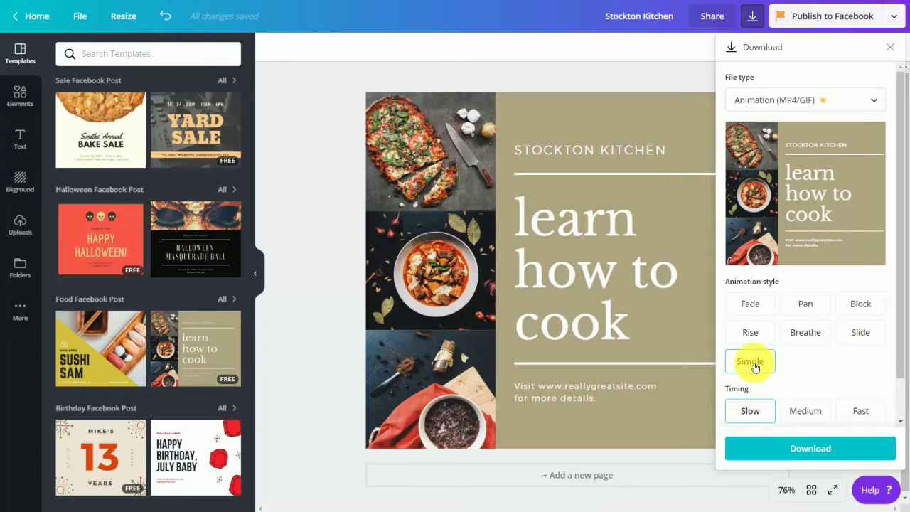
pyautogui.click(805, 332)
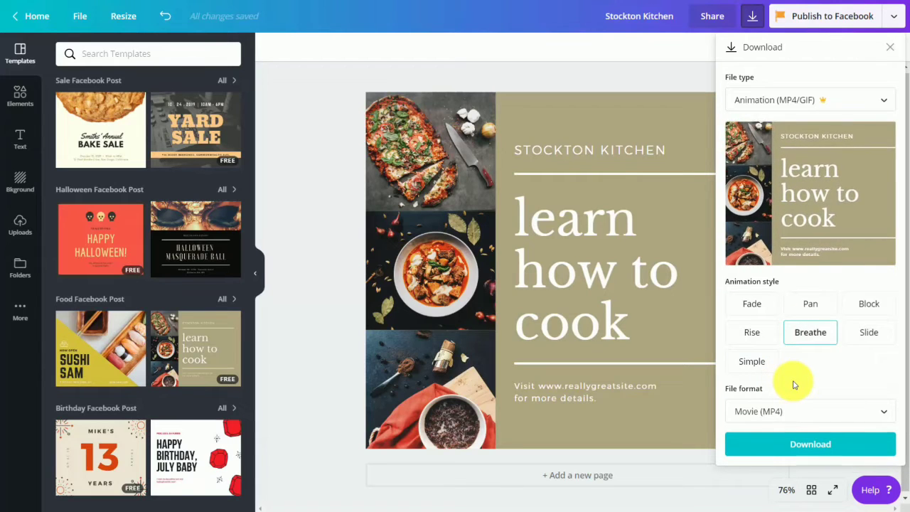
# Download the design in Animated GIF format, saved as animation.gif in the images downloaded folder, and open the file
pyautogui.click(827, 413)
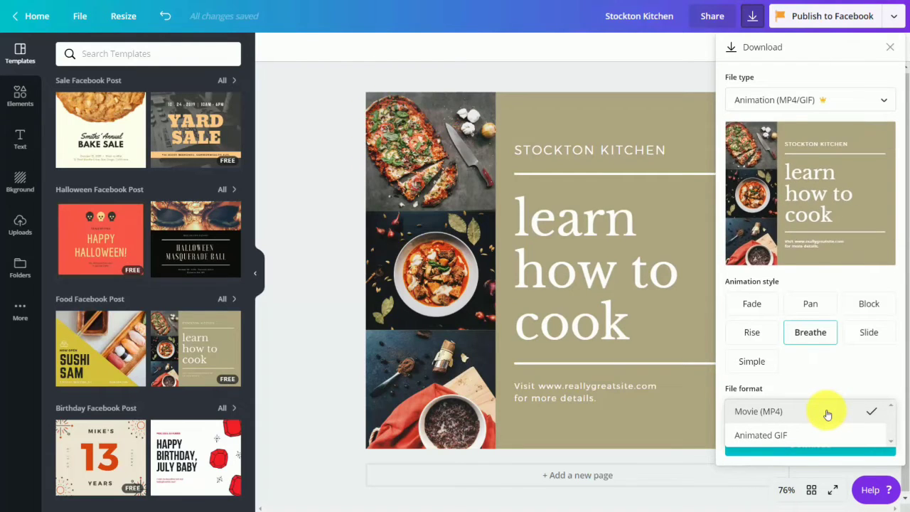
pyautogui.click(779, 435)
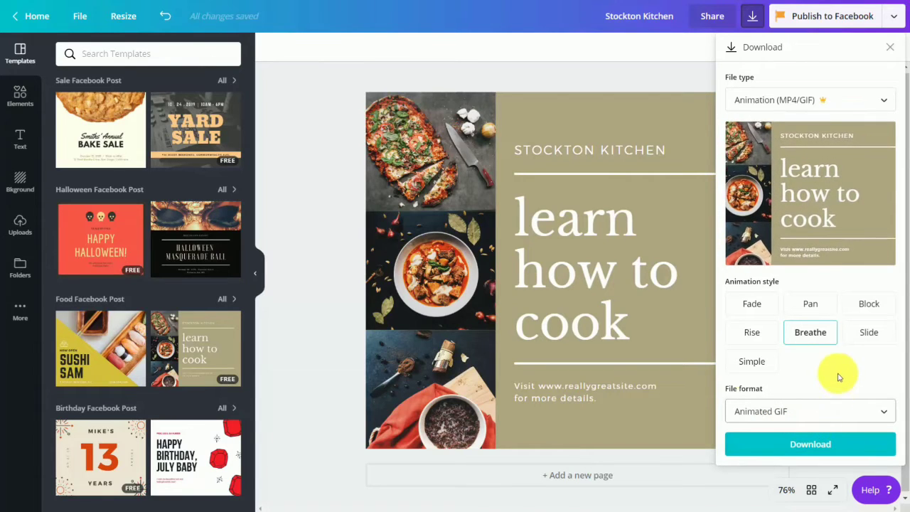
pyautogui.click(813, 445)
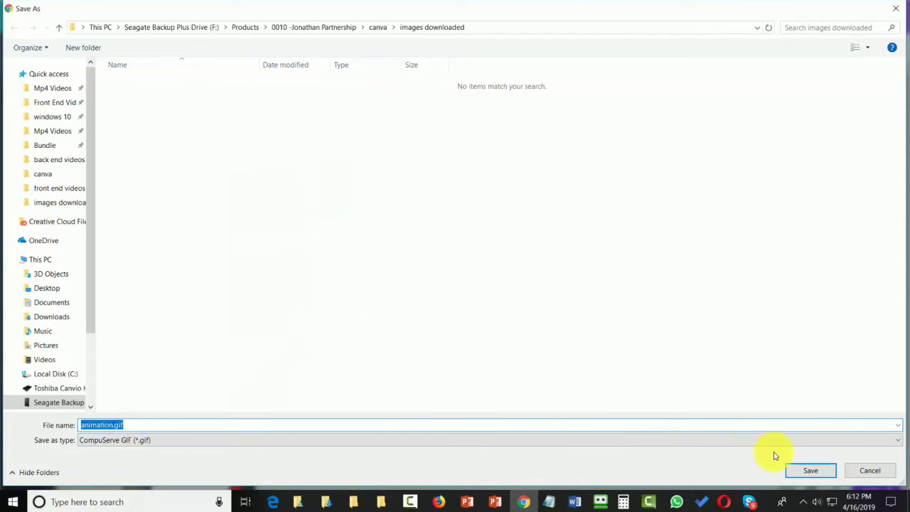
pyautogui.click(817, 474)
pyautogui.click(816, 474)
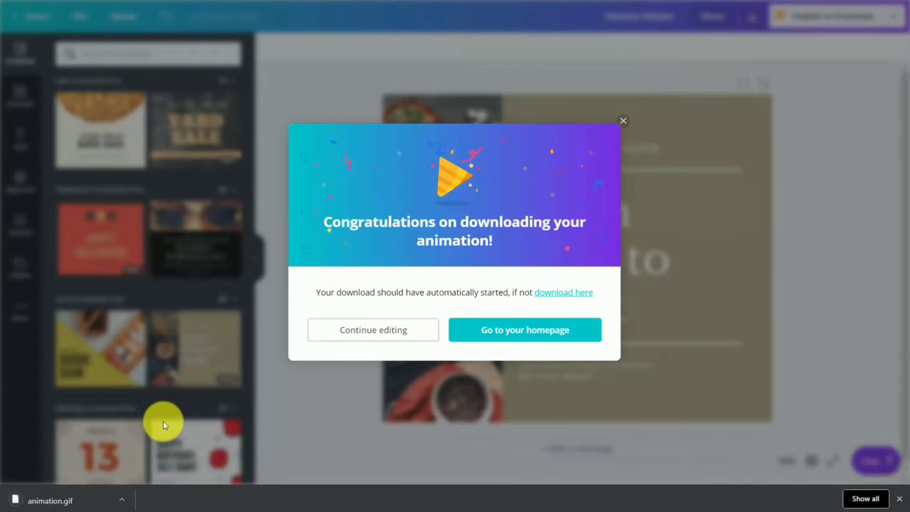
pyautogui.click(56, 501)
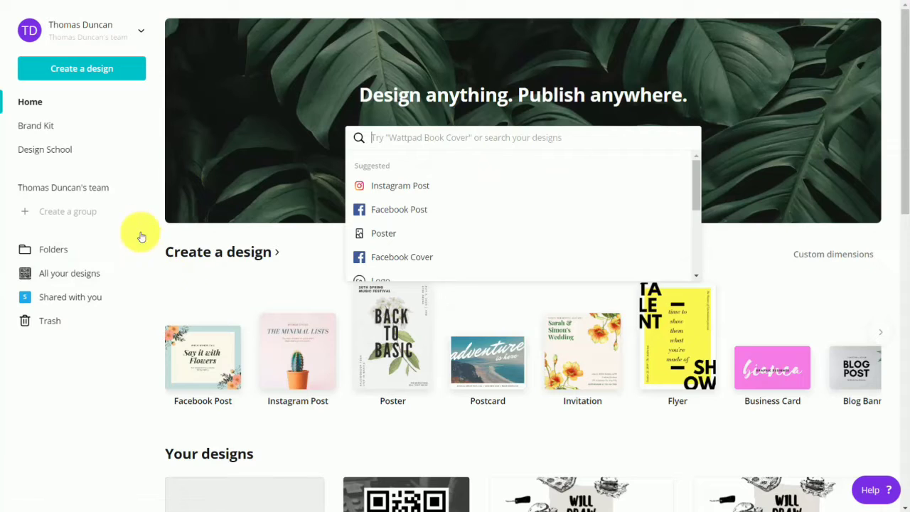
# Create a blank Facebook Post design and browse the stock photos available for it, including the ones free for Canva for Work users
pyautogui.click(76, 71)
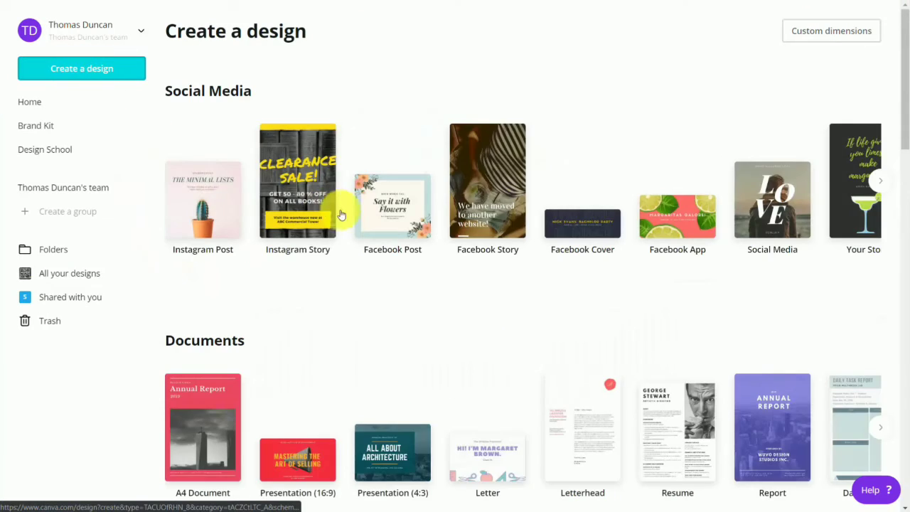
pyautogui.click(375, 215)
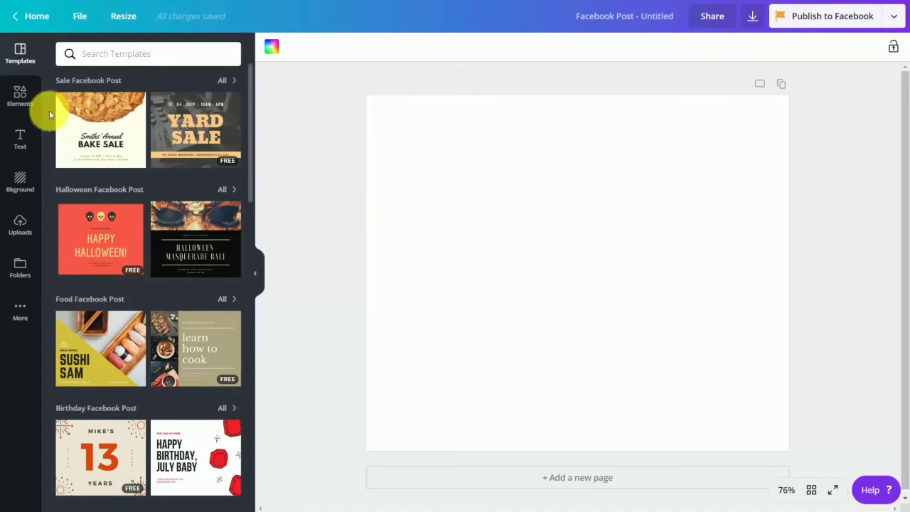
pyautogui.click(14, 99)
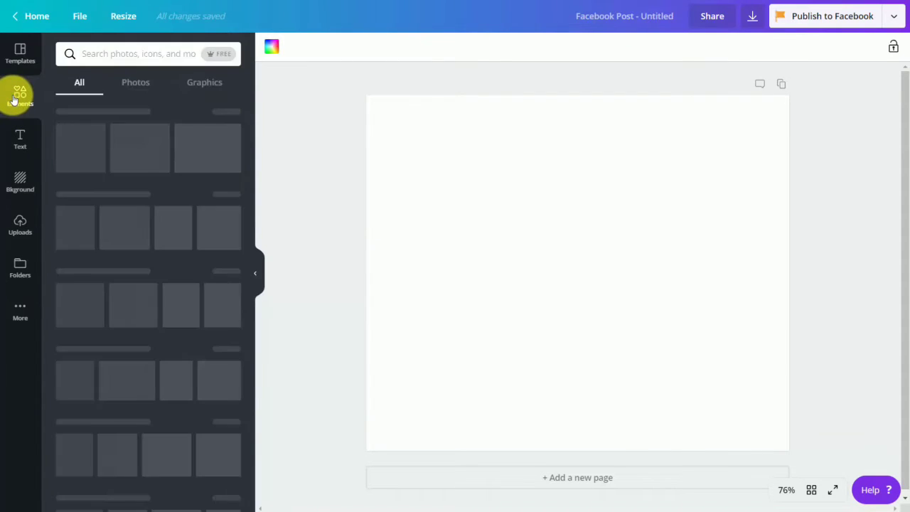
pyautogui.click(137, 83)
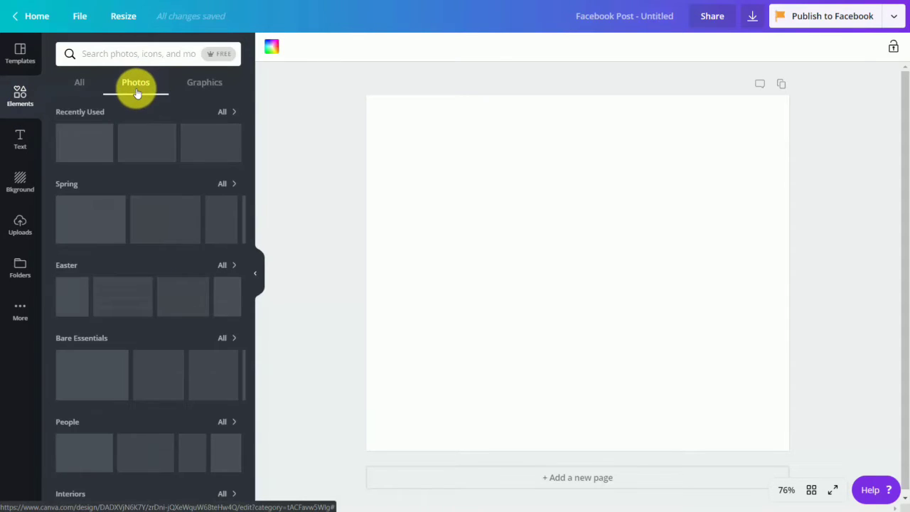
pyautogui.click(212, 56)
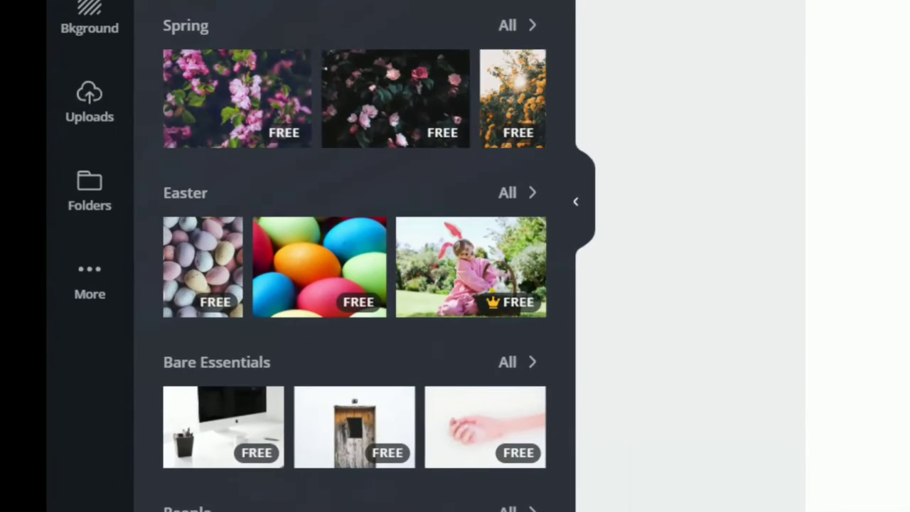
pyautogui.moveTo(495, 313)
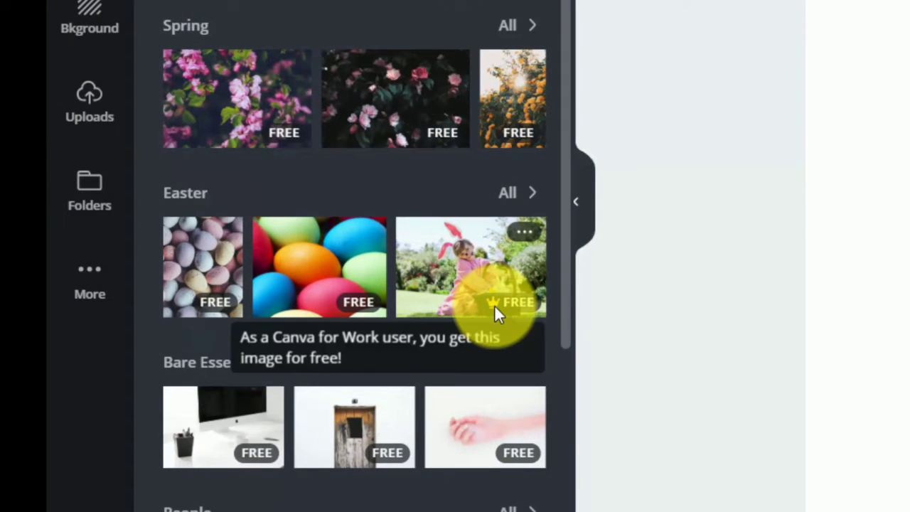
pyautogui.scroll(-10, 494, 304)
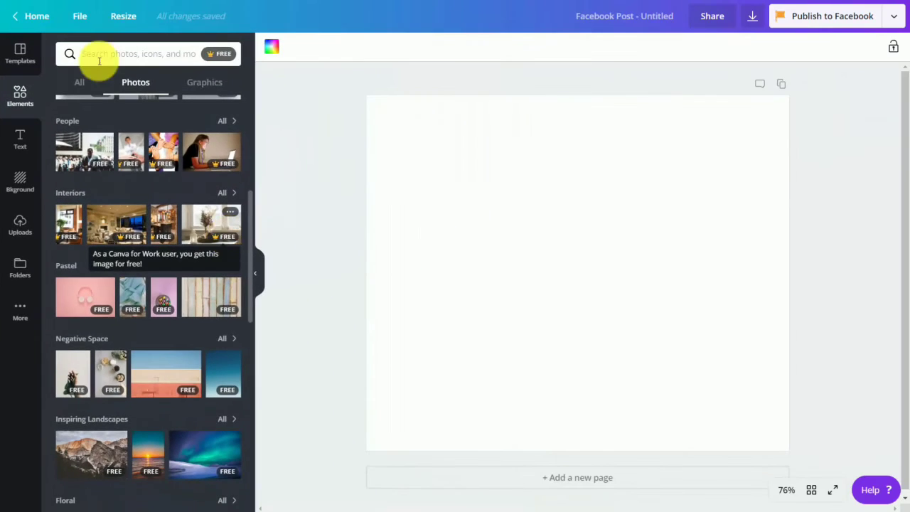
# Search the photos for "laptop" and add the open black laptop without a background scene to the page
pyautogui.moveTo(236, 240)
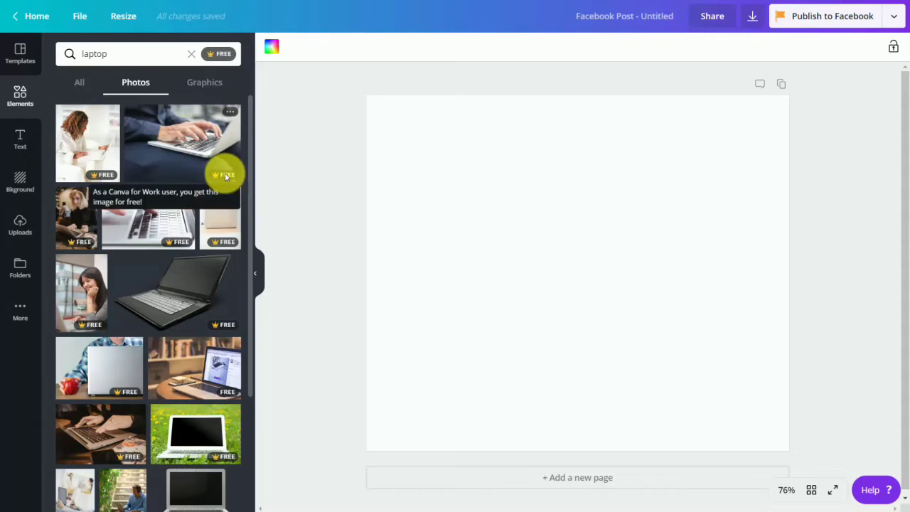
pyautogui.moveTo(224, 243)
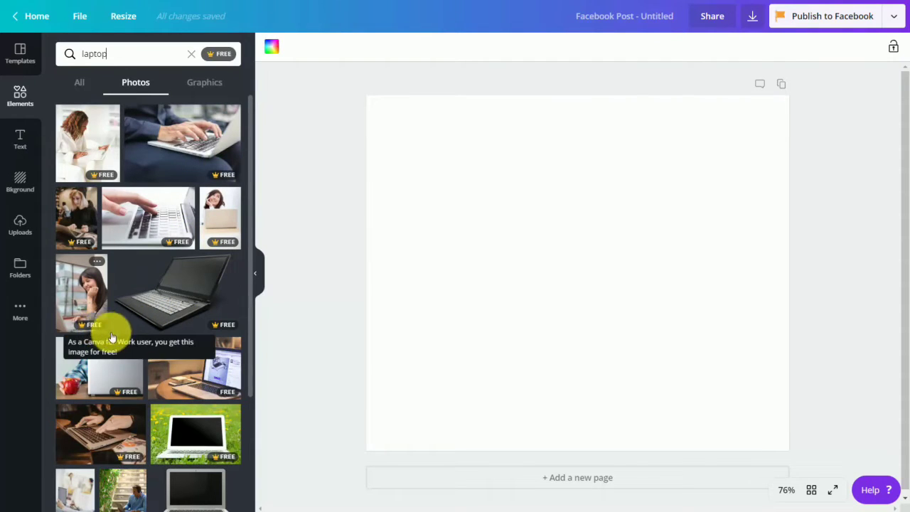
pyautogui.click(214, 331)
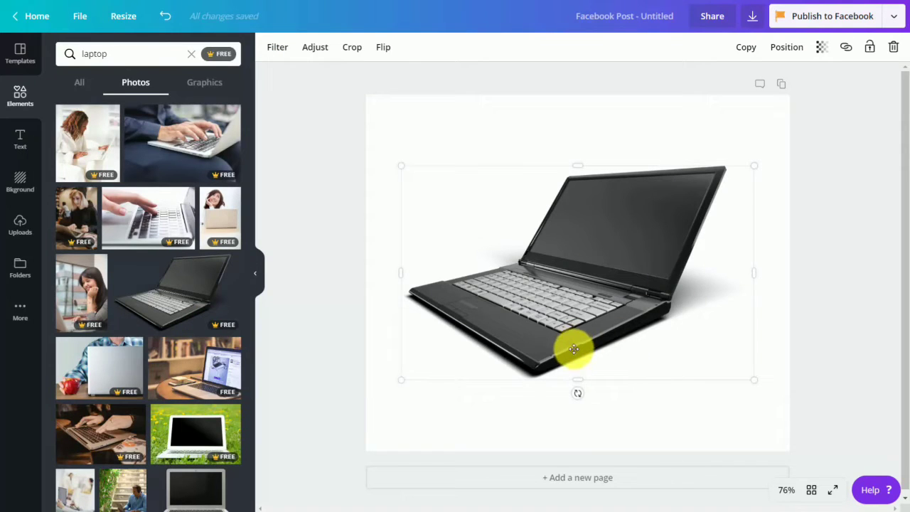
# Apply the Festive filter to the laptop photo and set brightness 10, contrast 21, saturation 24, tint 45, blur -7 and X-Process 40
pyautogui.click(278, 50)
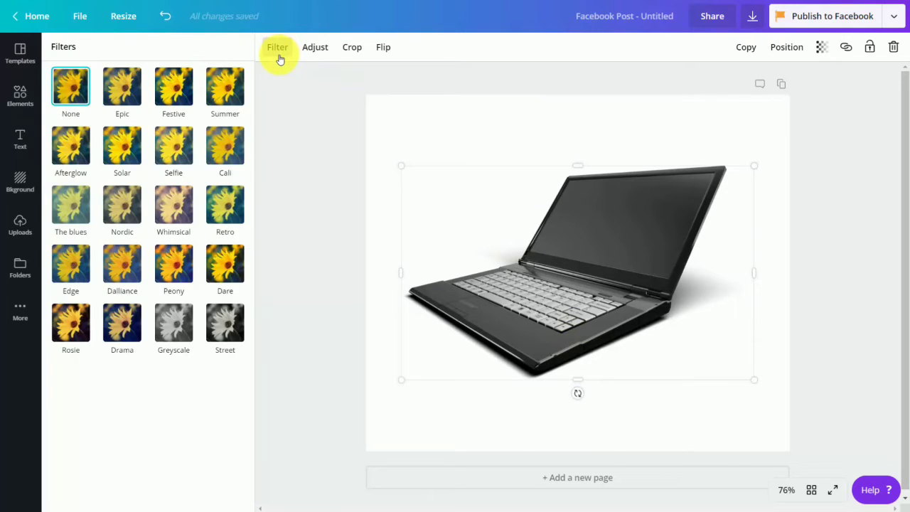
pyautogui.click(170, 89)
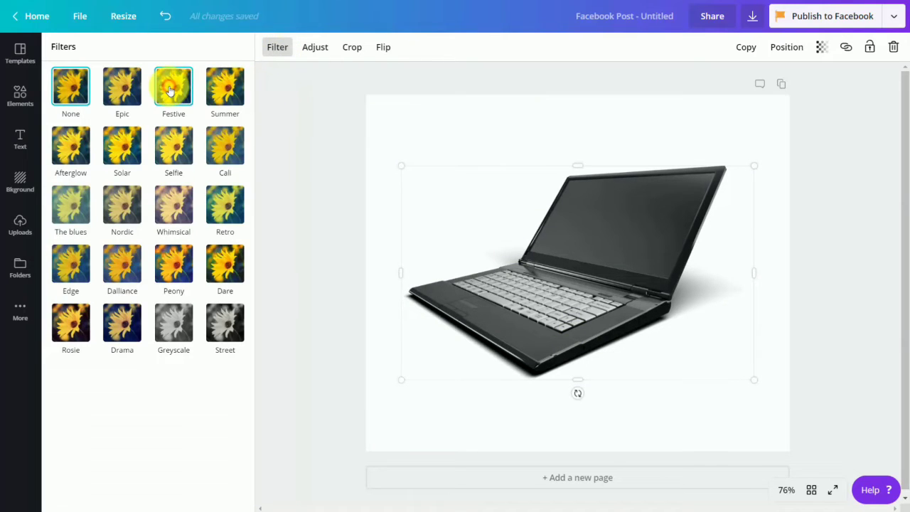
pyautogui.click(313, 49)
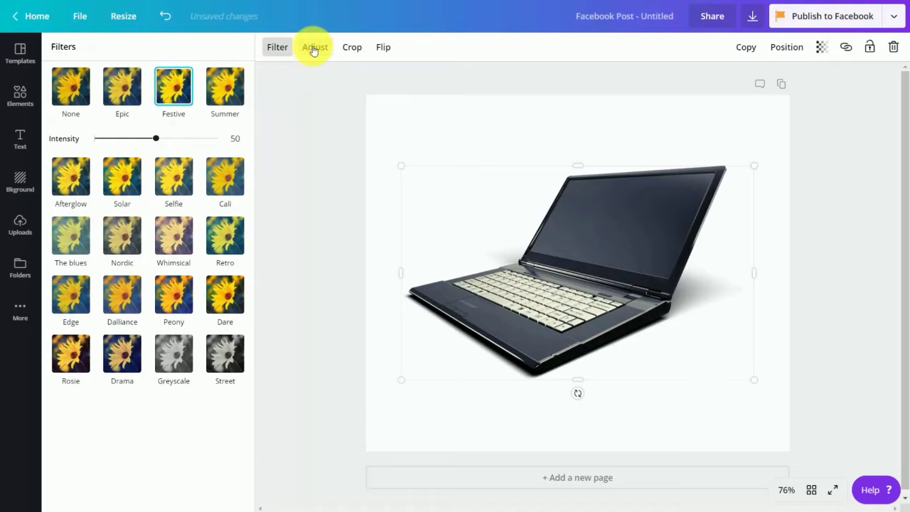
pyautogui.moveTo(160, 150); pyautogui.dragTo(184, 148)
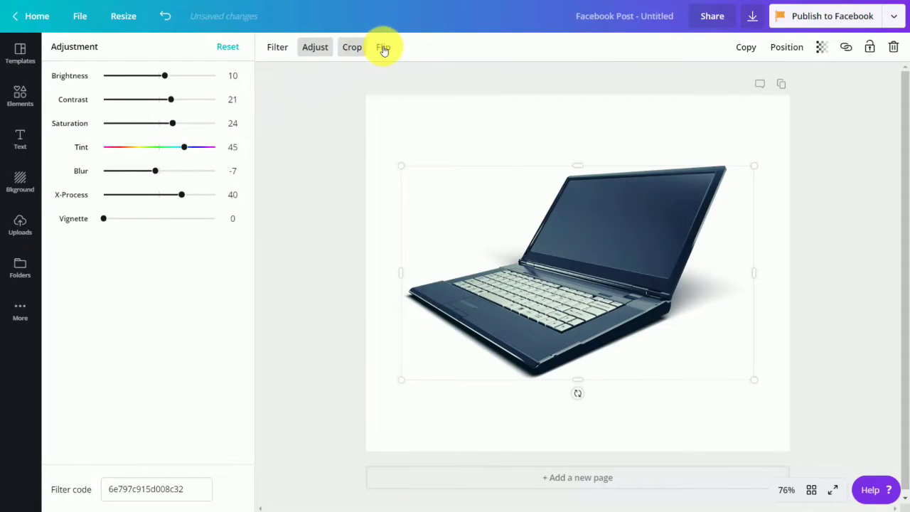
# Flip the laptop photo horizontally, leaving its crop as it is, and deselect it
pyautogui.click(353, 47)
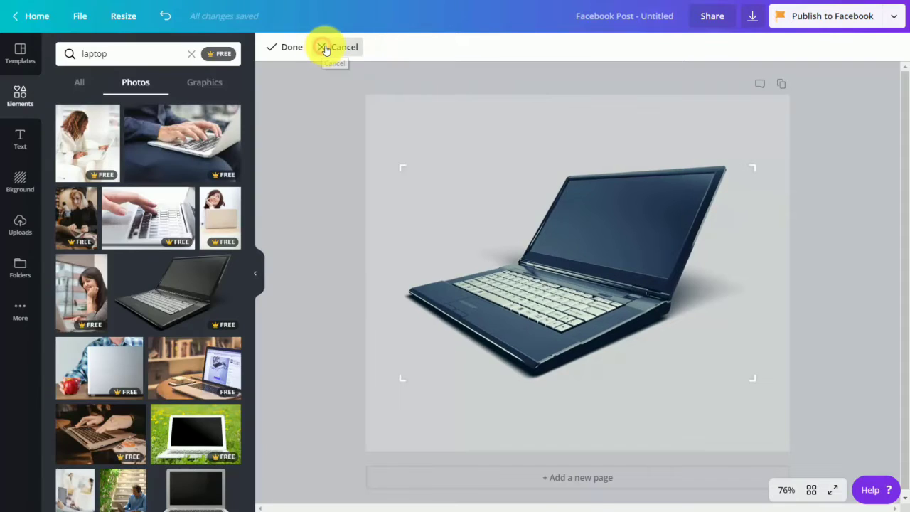
pyautogui.click(325, 47)
pyautogui.click(388, 47)
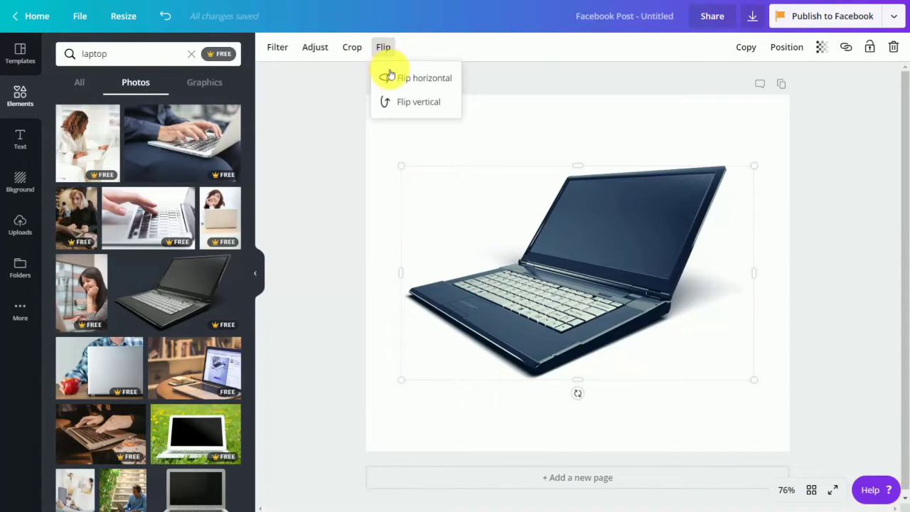
pyautogui.click(389, 78)
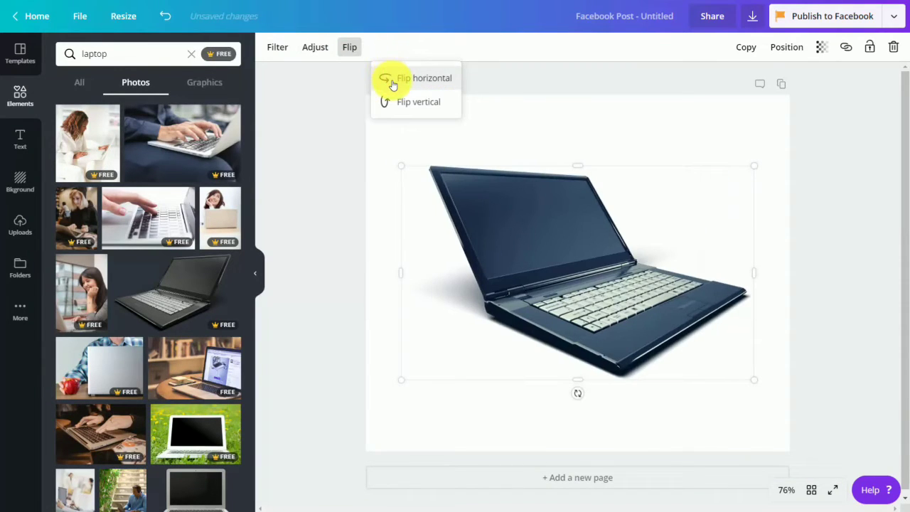
pyautogui.press('Escape')
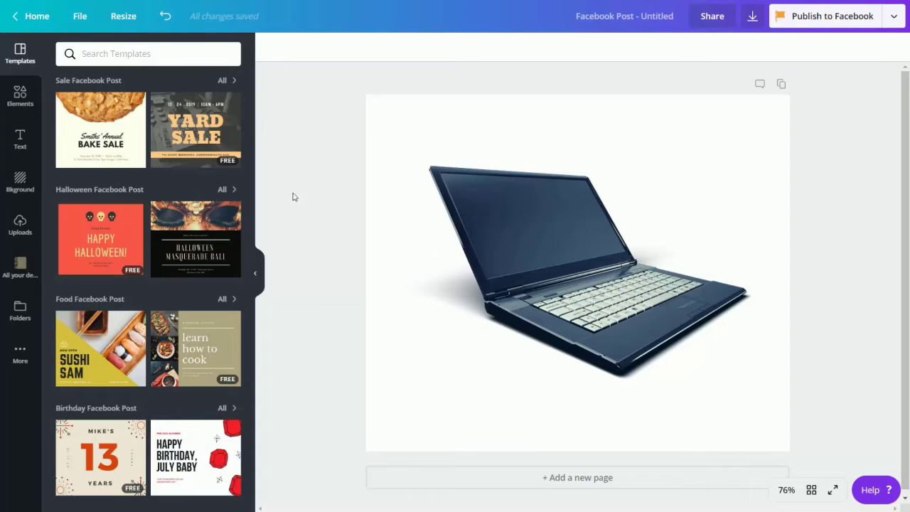
# Create a design folder named "Laptops and Computers" and share it with all team members with "Can edit" permission
pyautogui.click(19, 312)
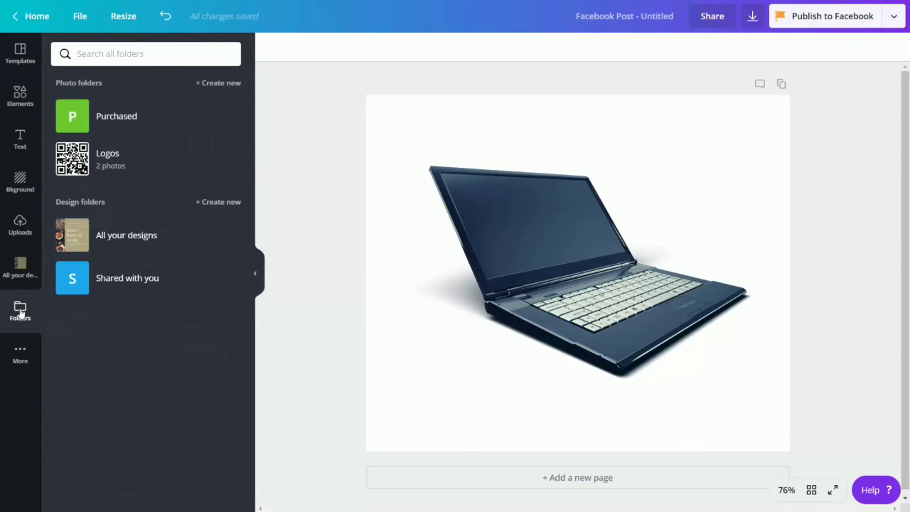
pyautogui.click(218, 203)
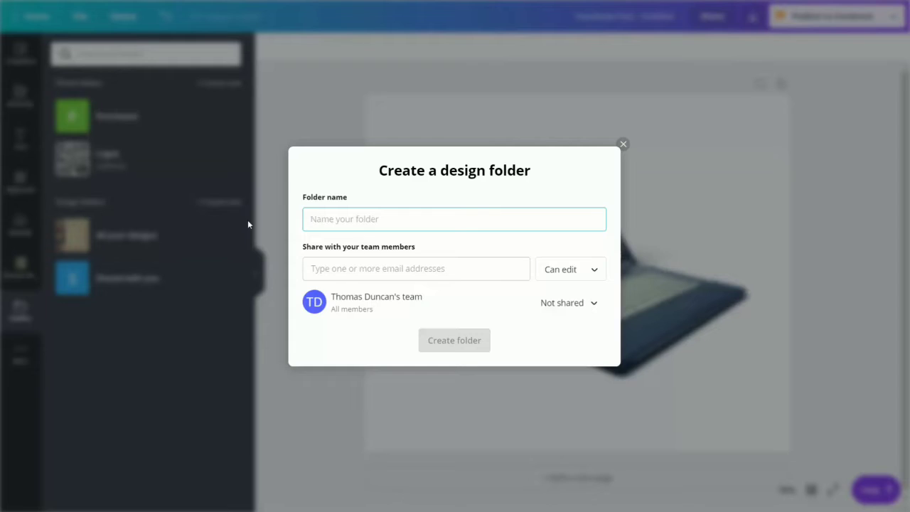
pyautogui.write('Laptops and Computers')
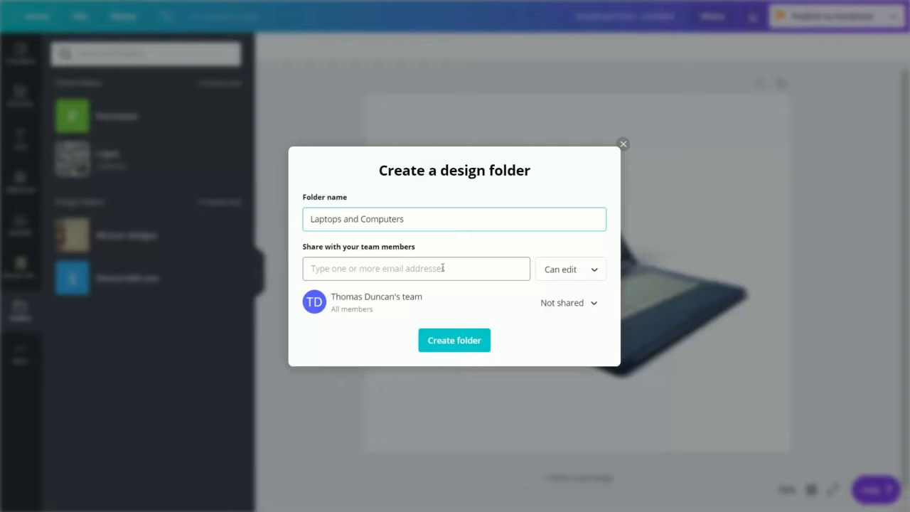
pyautogui.click(512, 295)
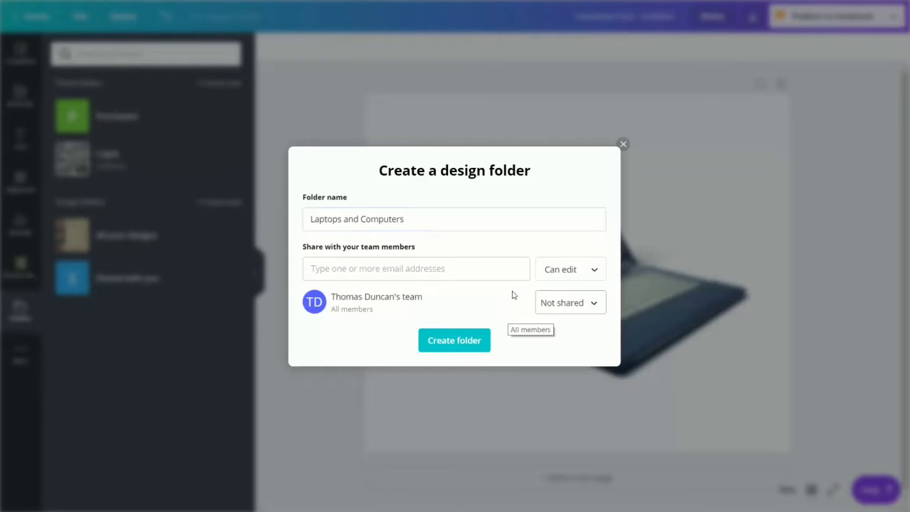
pyautogui.click(590, 307)
pyautogui.click(575, 327)
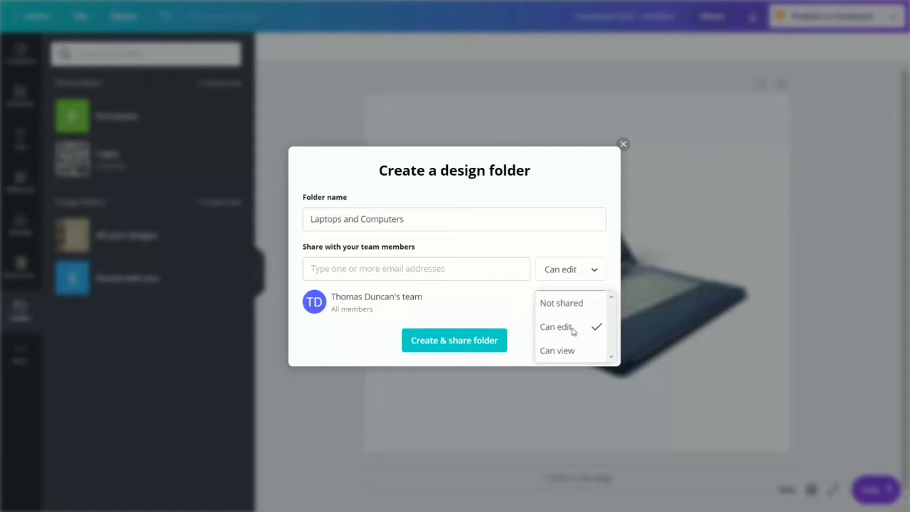
pyautogui.click(456, 342)
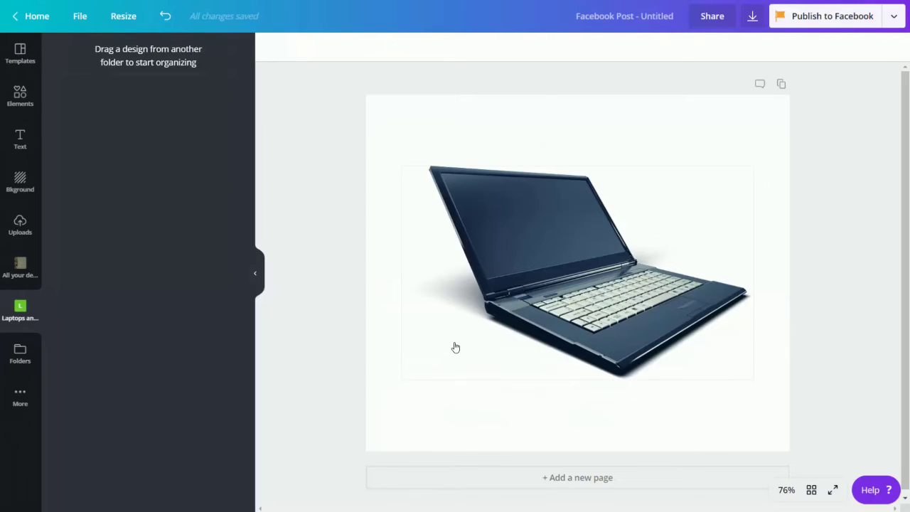
# Rename the laptop design "Green Computers", move it from all designs into the Laptops and Computers folder, and open that folder
pyautogui.click(665, 17)
pyautogui.press('BackSpace')
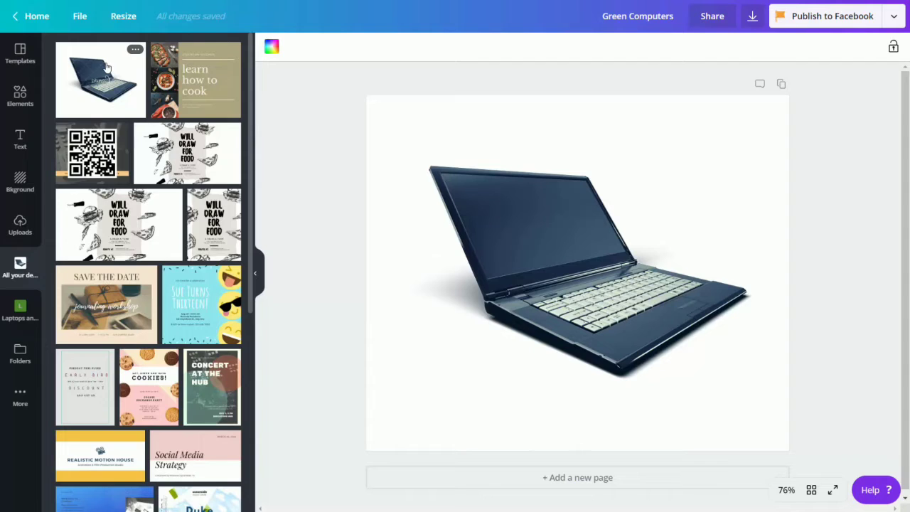
pyautogui.moveTo(106, 84); pyautogui.dragTo(15, 304)
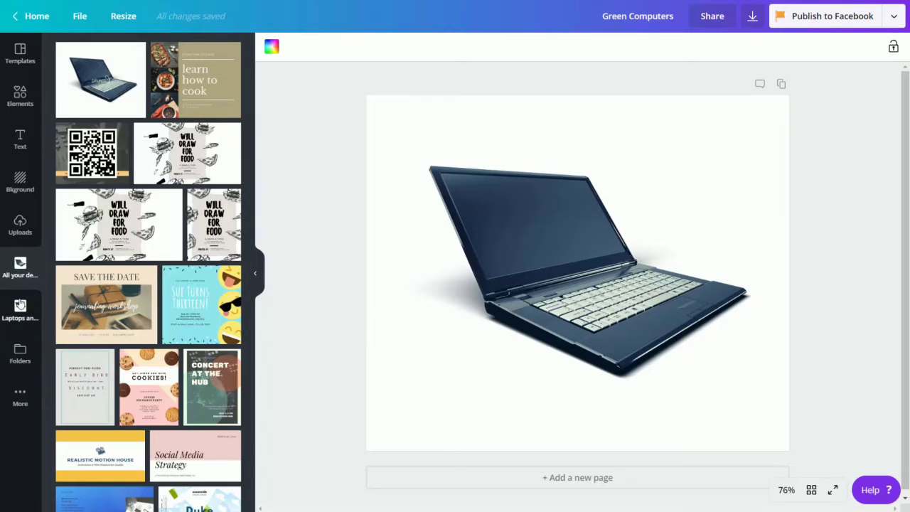
pyautogui.click(20, 305)
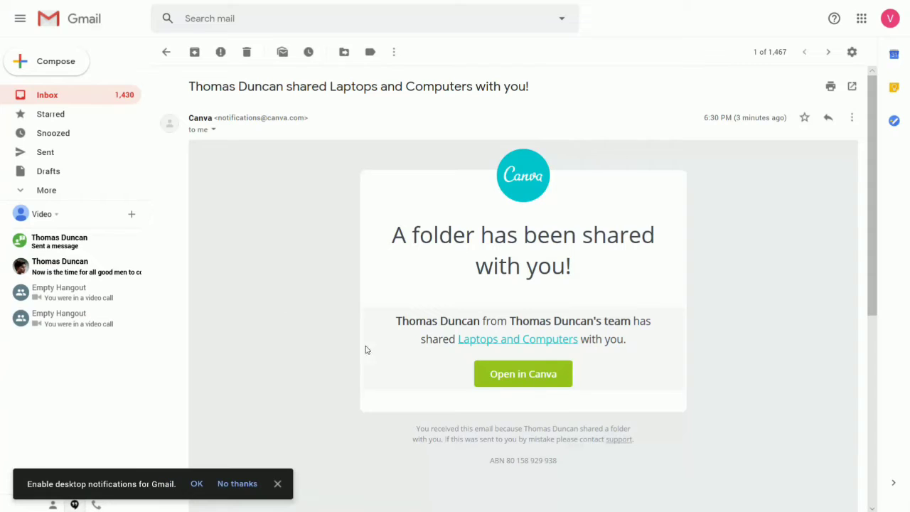
# Open the shared Laptops and Computers folder in Canva from the Gmail notification, then view the folders
pyautogui.click(520, 377)
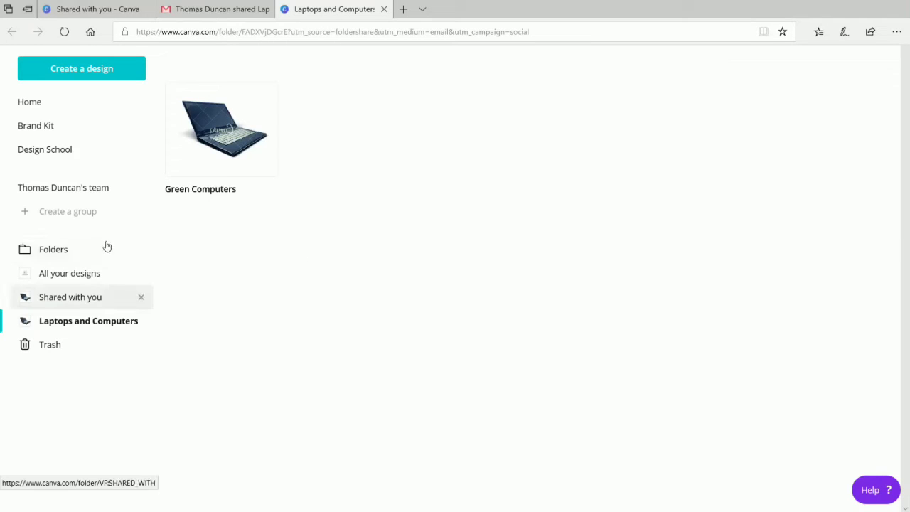
pyautogui.click(48, 251)
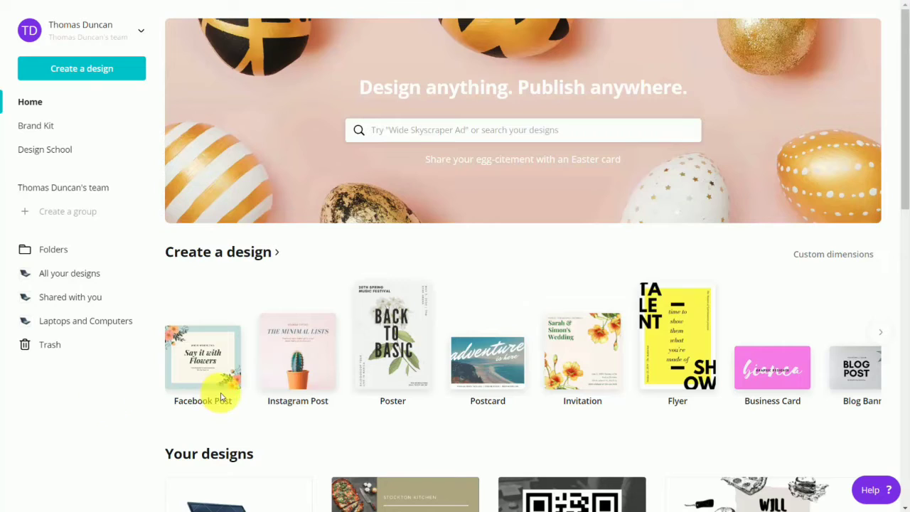
# Create an Instagram Post from the Cyber Monday Super Sale template and download it as a PNG with a transparent background
pyautogui.click(283, 364)
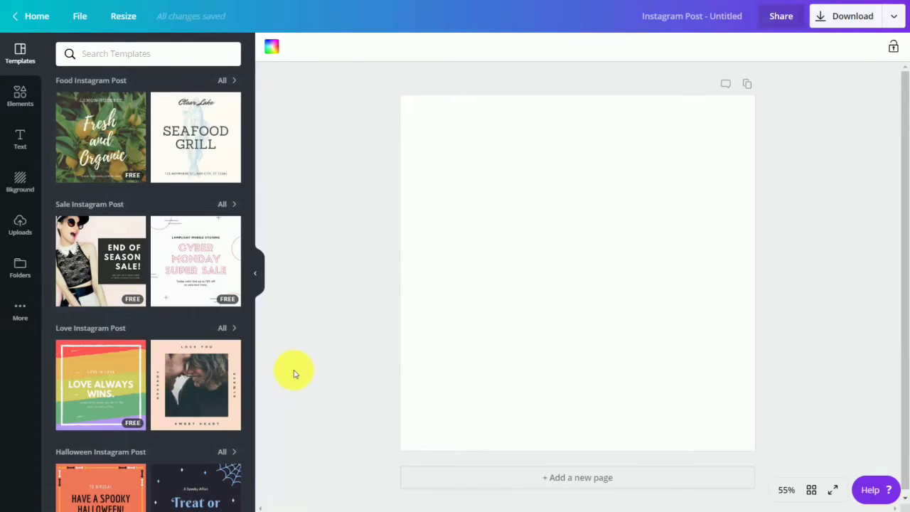
pyautogui.click(211, 282)
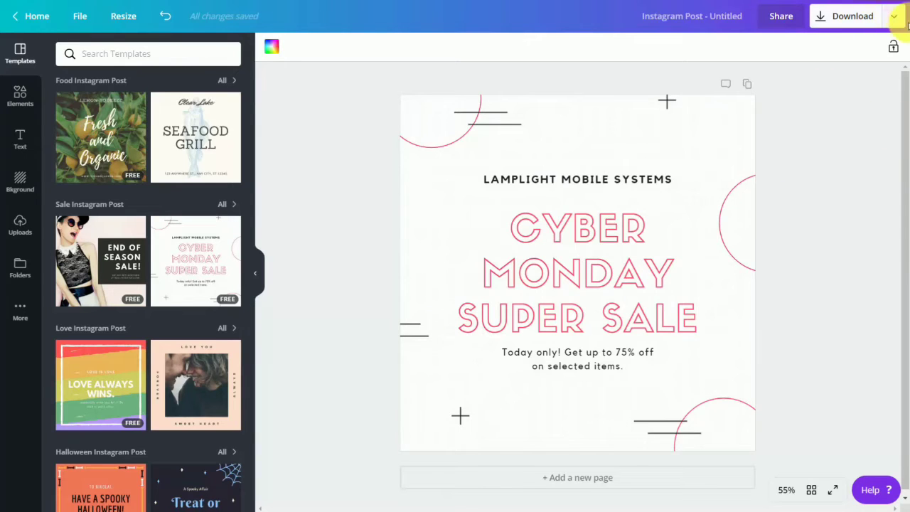
pyautogui.click(894, 14)
pyautogui.click(791, 81)
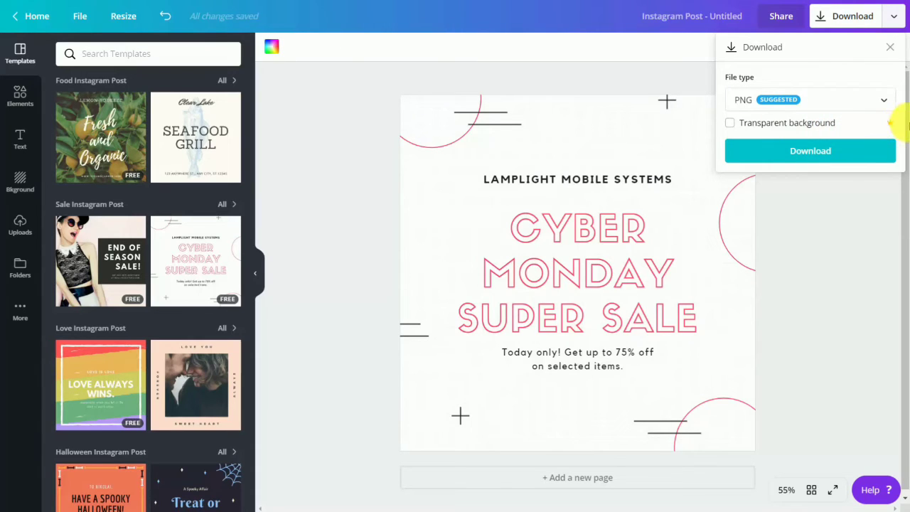
pyautogui.click(731, 124)
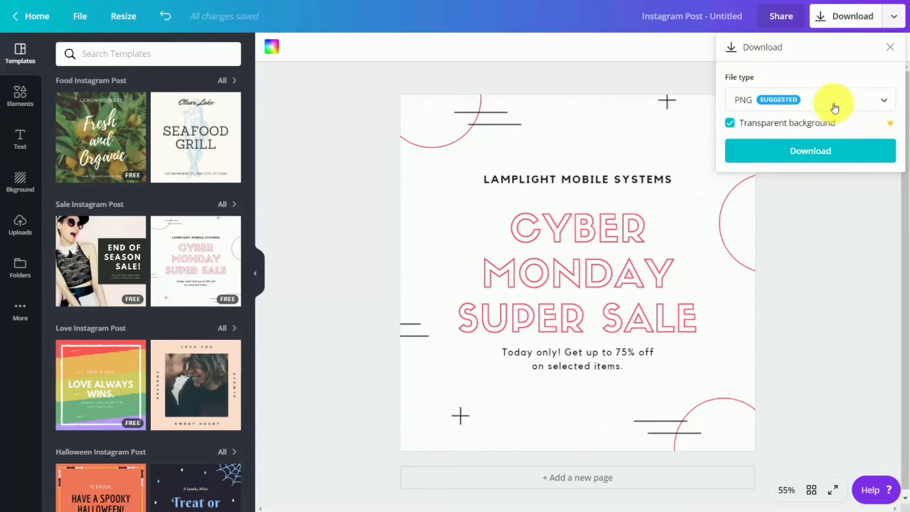
pyautogui.click(812, 153)
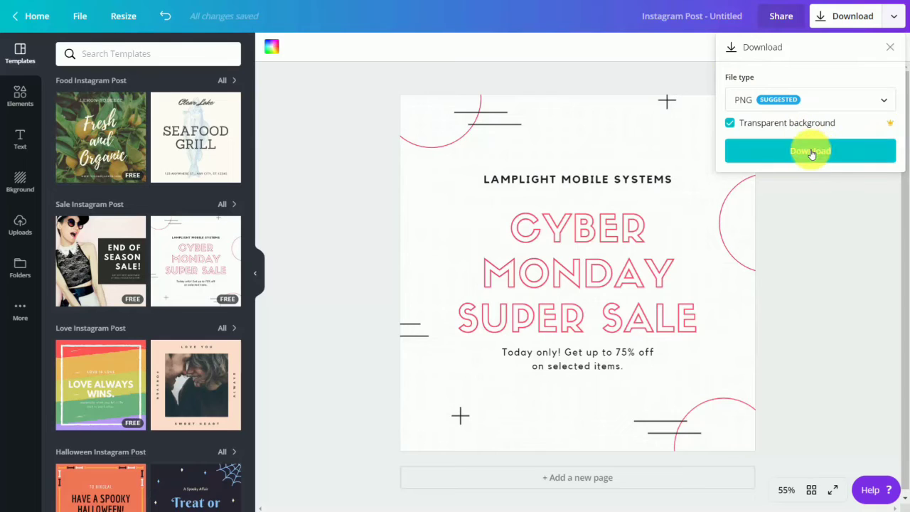
pyautogui.click(812, 154)
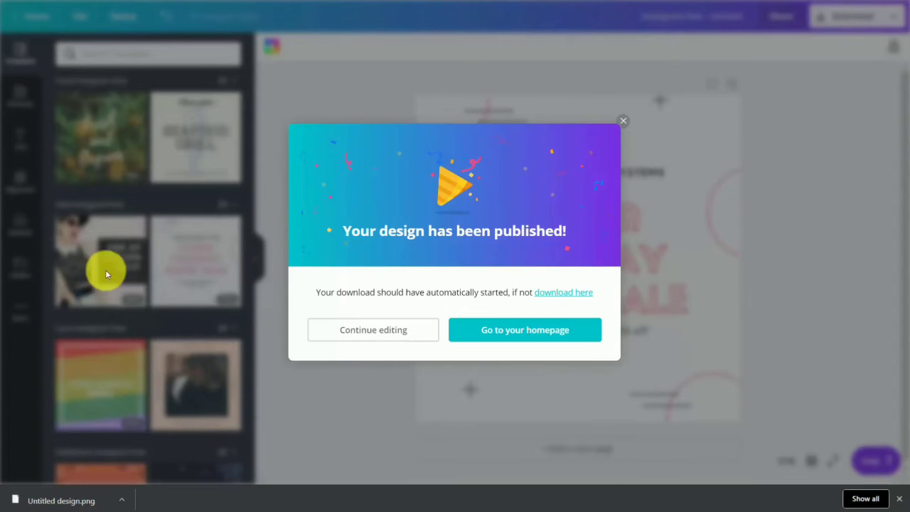
# Open the downloaded Untitled design.png to check it, and return to the design creation page in Canva
pyautogui.click(54, 504)
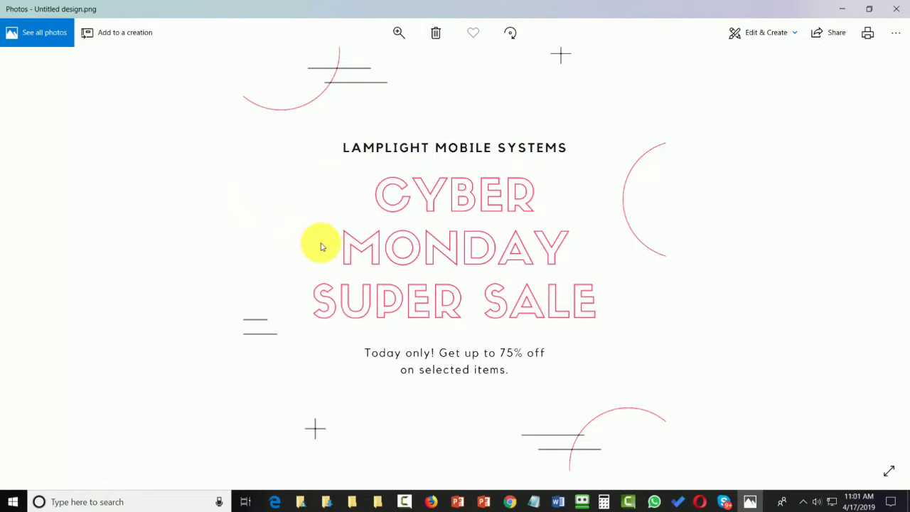
pyautogui.hotkey('alt', 'Tab')
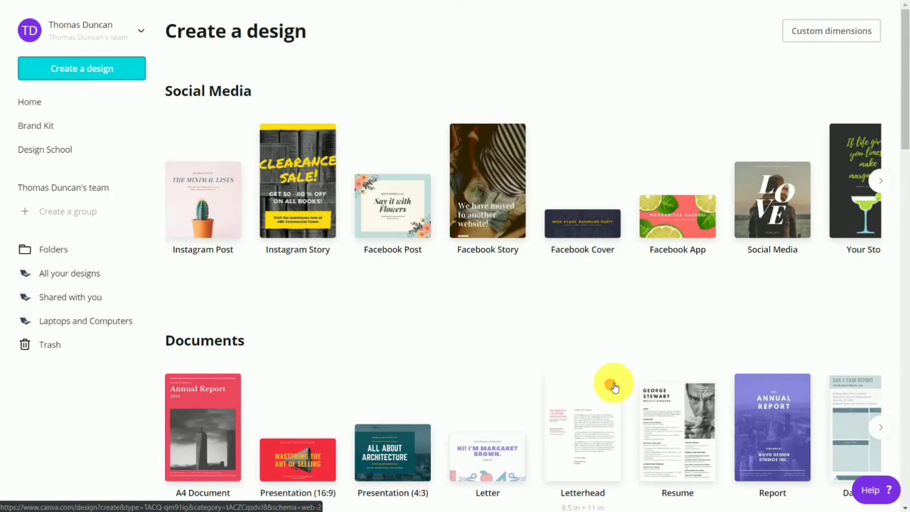
pyautogui.press('F11')
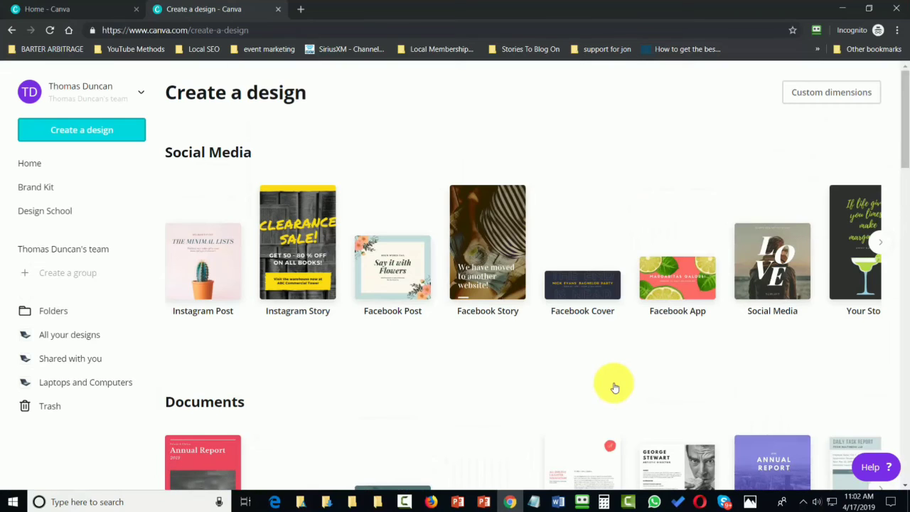
pyautogui.press('F11')
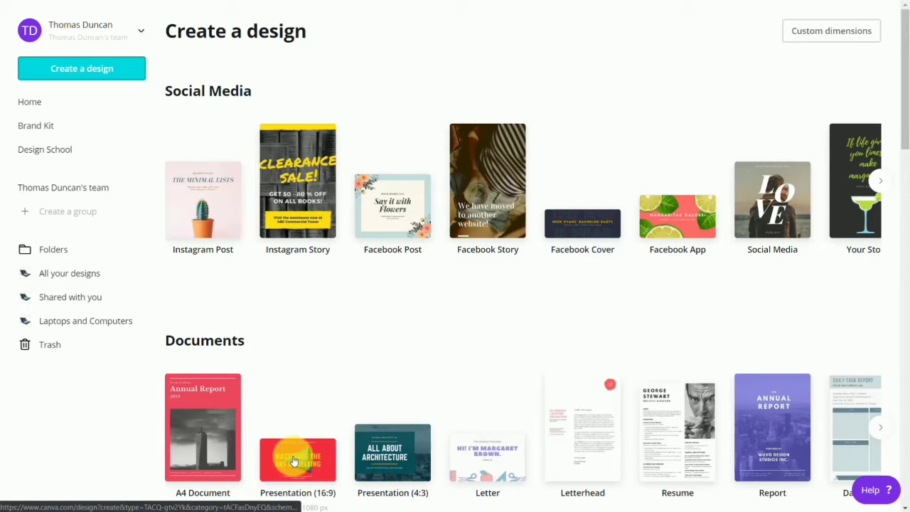
# Create a 16:9 presentation from the Valiax Networking Co. template and set its title font to Bauhaus 93
pyautogui.click(295, 461)
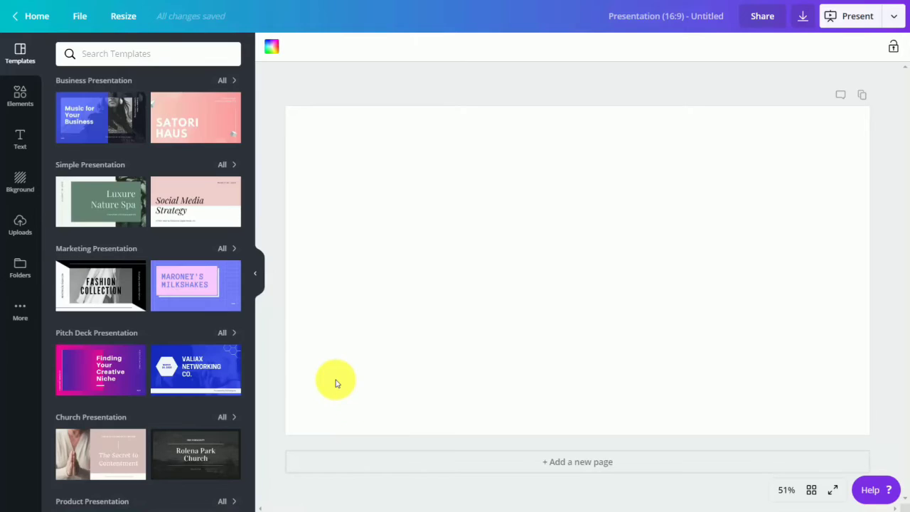
pyautogui.click(203, 365)
pyautogui.click(623, 187)
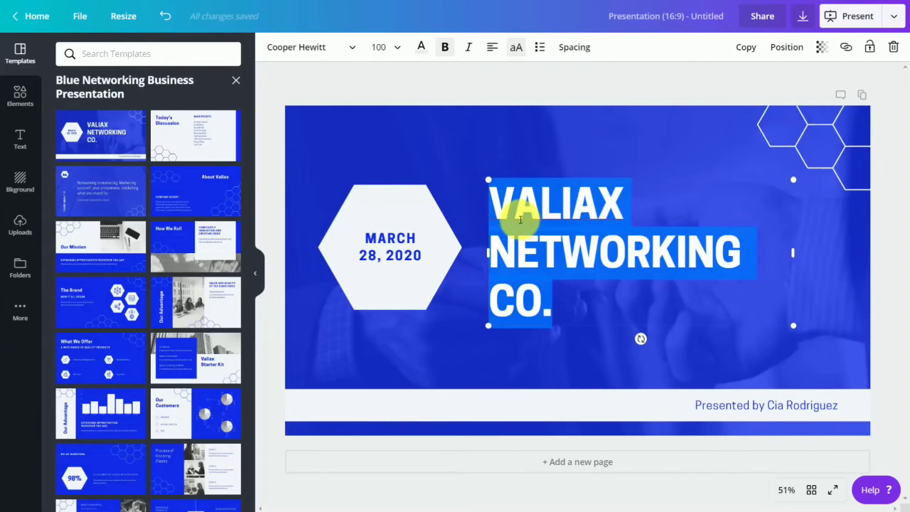
pyautogui.click(496, 203)
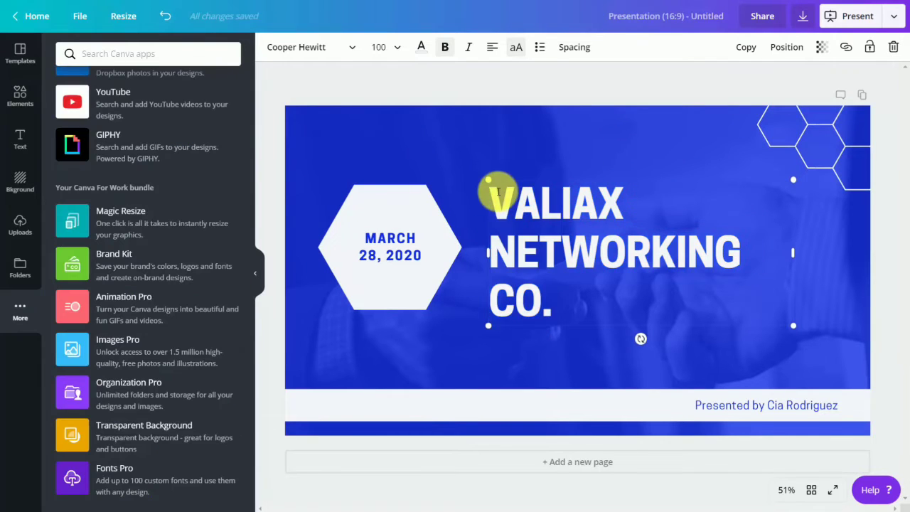
pyautogui.moveTo(499, 226); pyautogui.dragTo(553, 289)
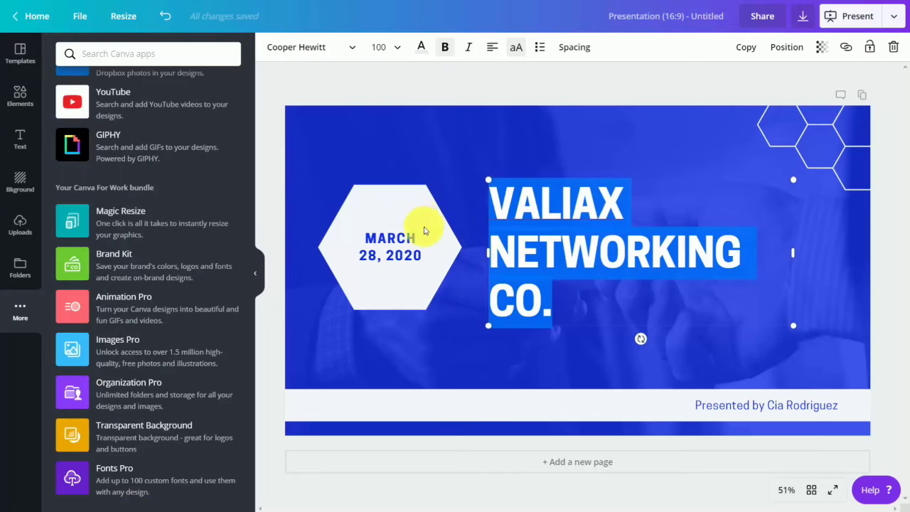
pyautogui.click(354, 47)
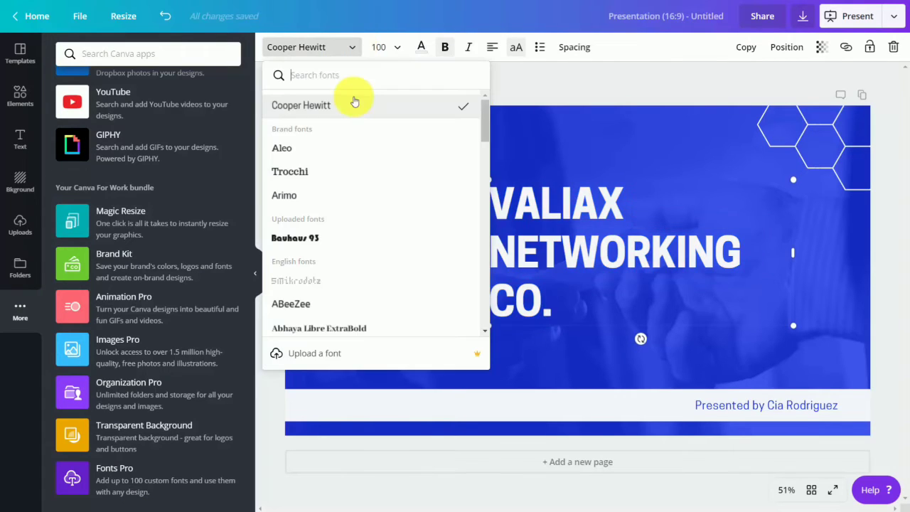
pyautogui.click(314, 239)
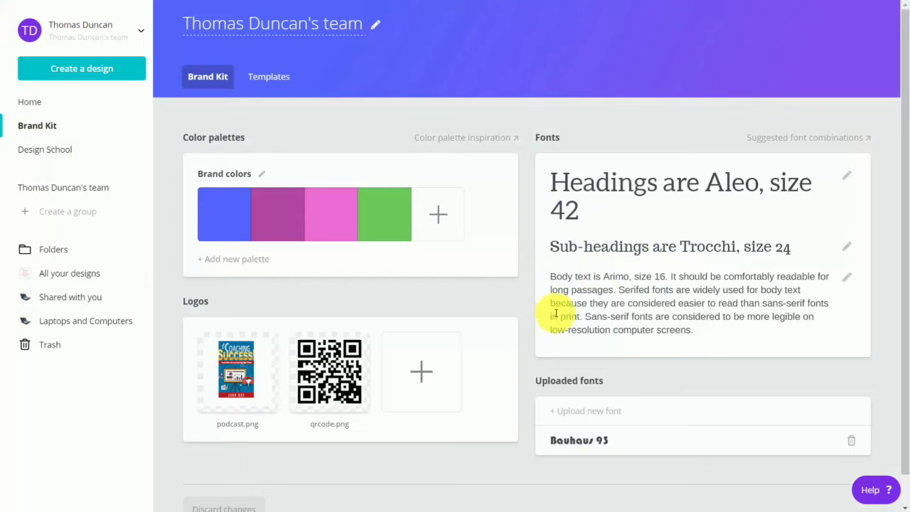
# Upload the AdobeDevanagari-Bold and AdobeDevanagari-Regular fonts to the Brand Kit, confirming the right to use them
pyautogui.click(566, 413)
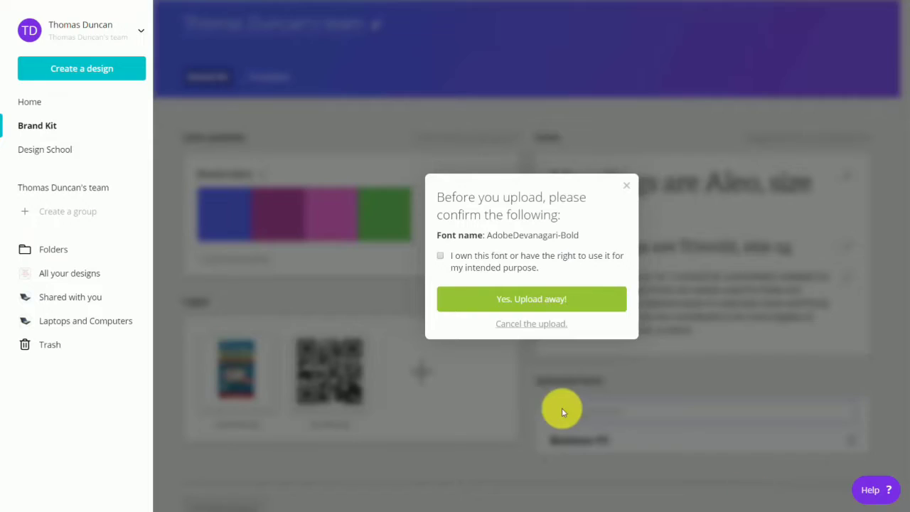
pyautogui.click(440, 258)
pyautogui.click(519, 302)
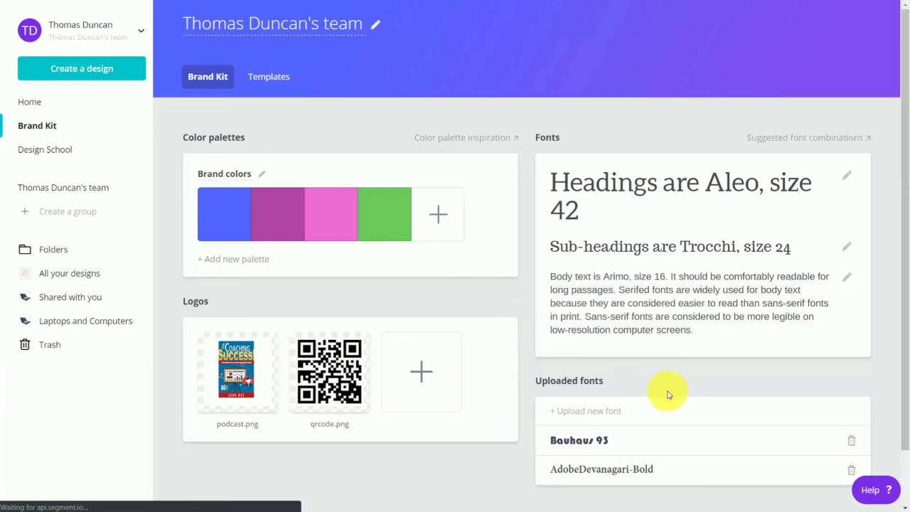
pyautogui.click(575, 411)
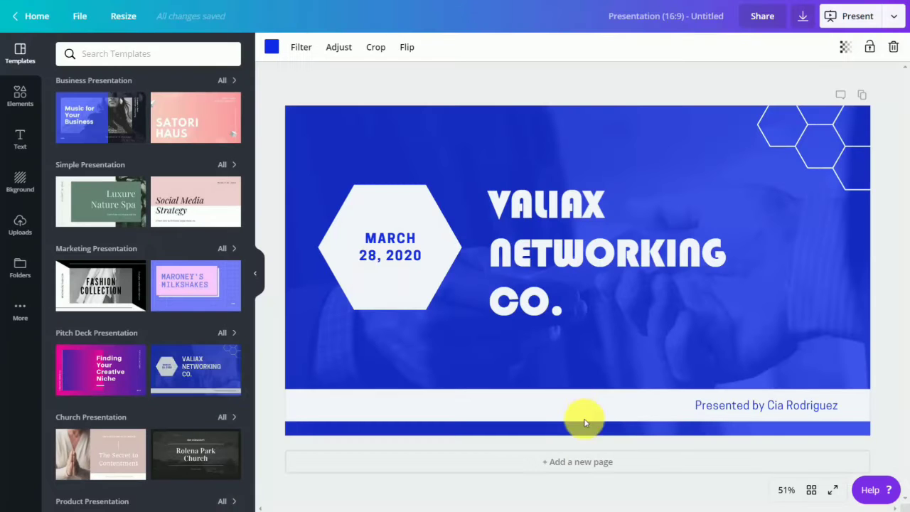
# Set the font of the date text in the presentation's white hexagon to Trocchi
pyautogui.click(697, 405)
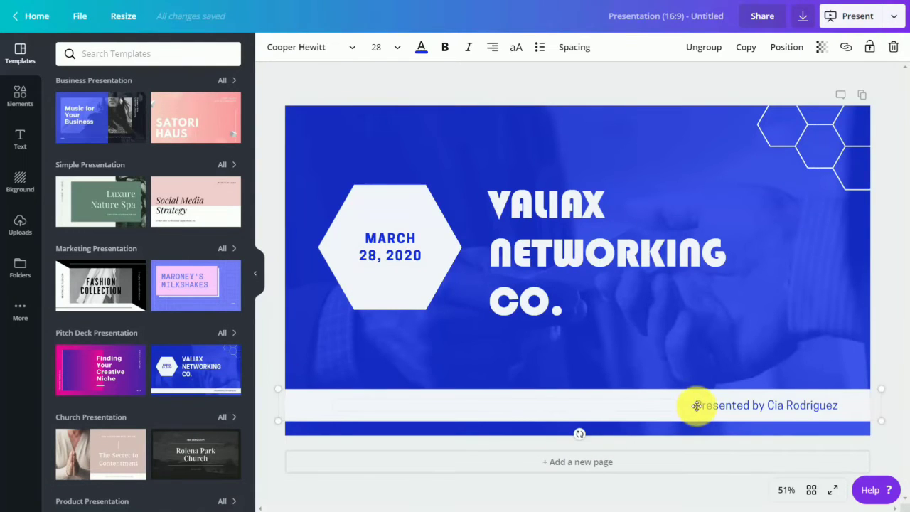
pyautogui.doubleClick(402, 261)
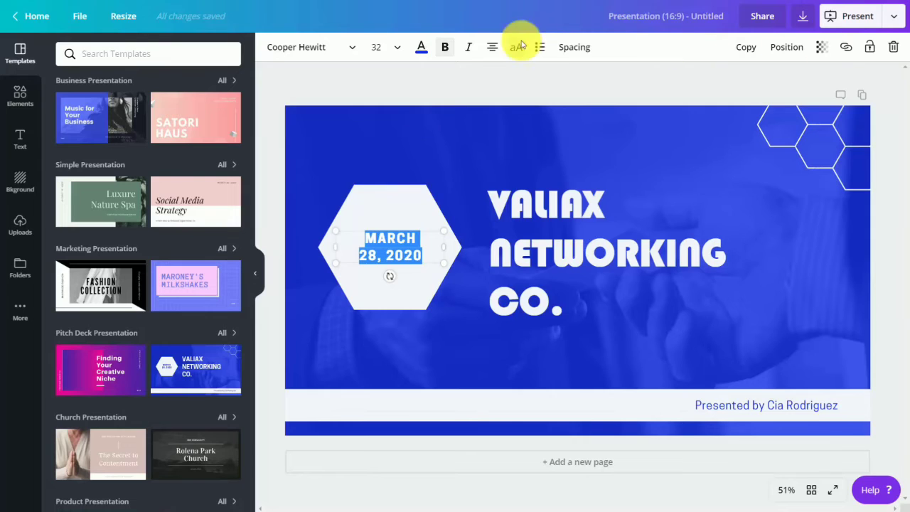
pyautogui.click(355, 49)
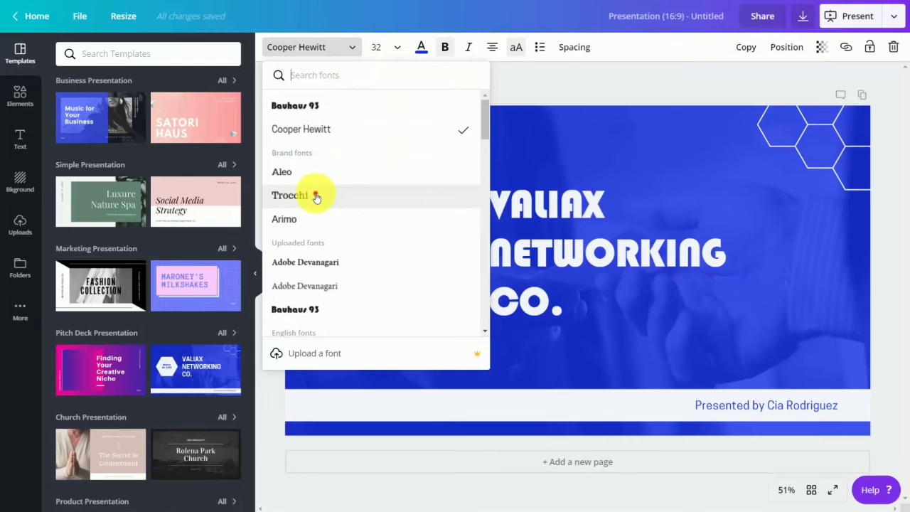
pyautogui.click(316, 197)
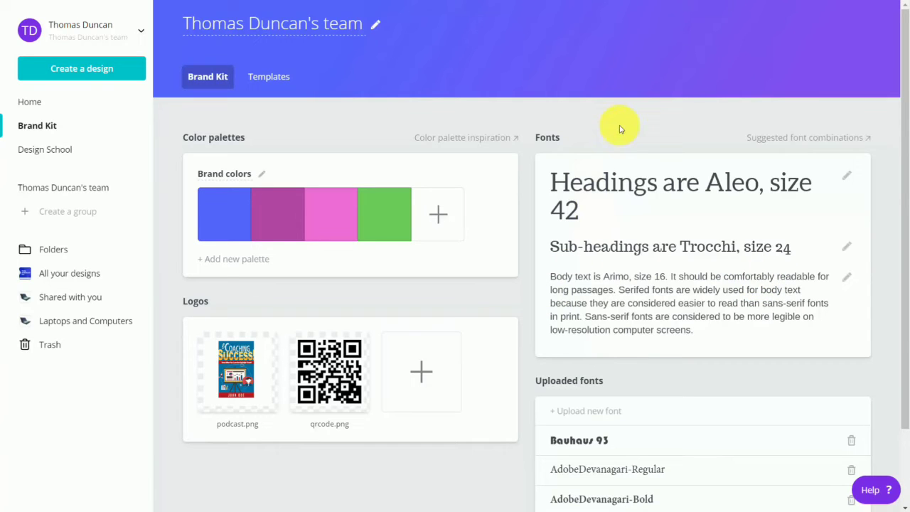
# Remove Bauhaus 93 and AdobeDevanagari-Regular from the Brand Kit's uploaded fonts
pyautogui.scroll(-2, 618, 129)
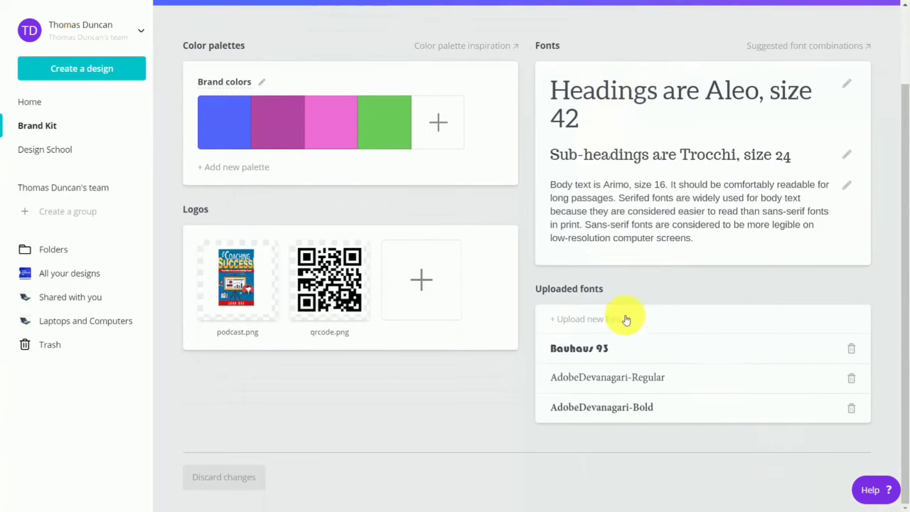
pyautogui.click(852, 352)
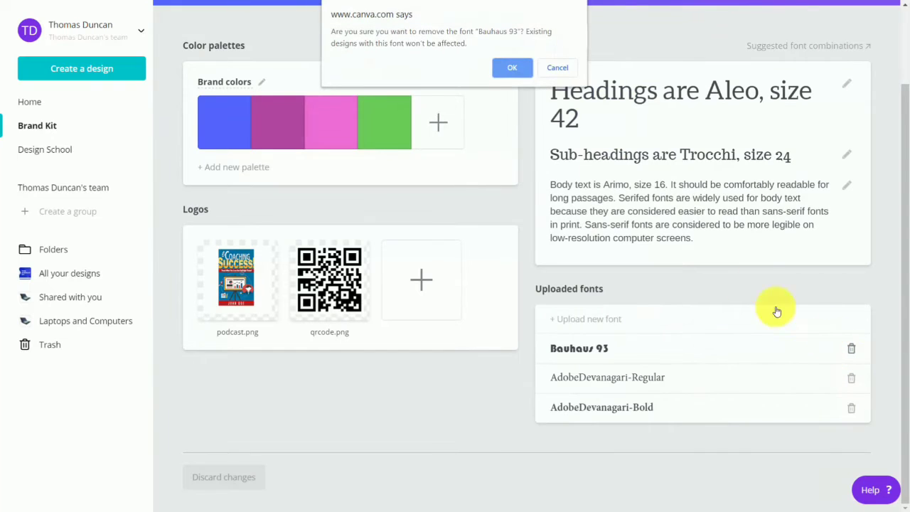
pyautogui.click(519, 67)
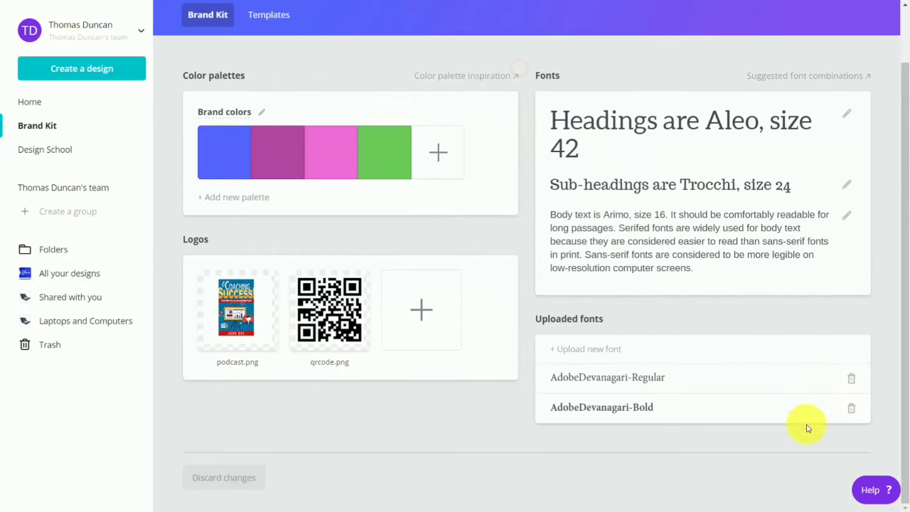
pyautogui.click(851, 378)
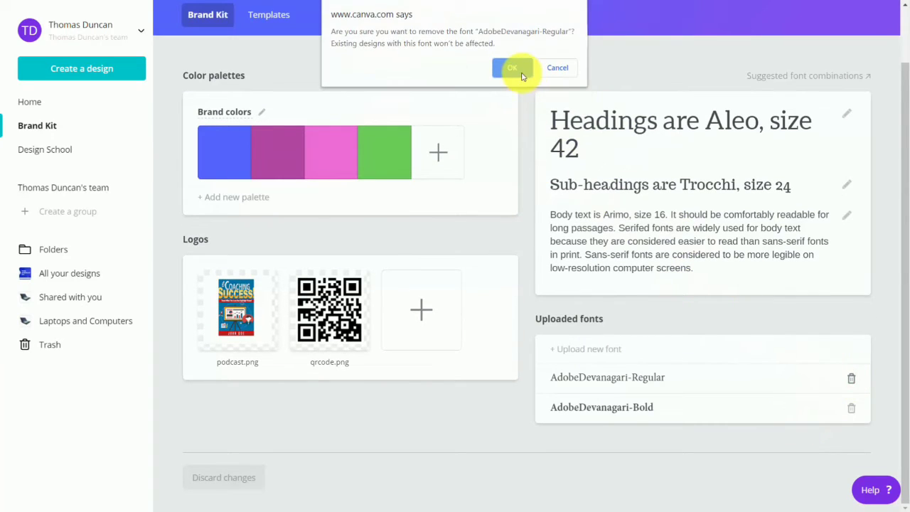
pyautogui.click(517, 67)
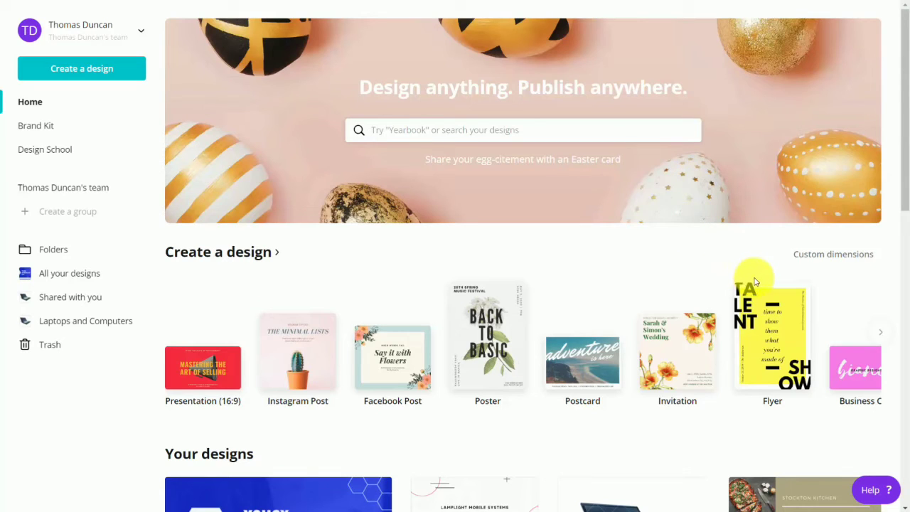
# Search the design types for "pinterest" and create a new Pinterest Graphic
pyautogui.click(593, 141)
pyautogui.write('pinterest')
pyautogui.click(422, 182)
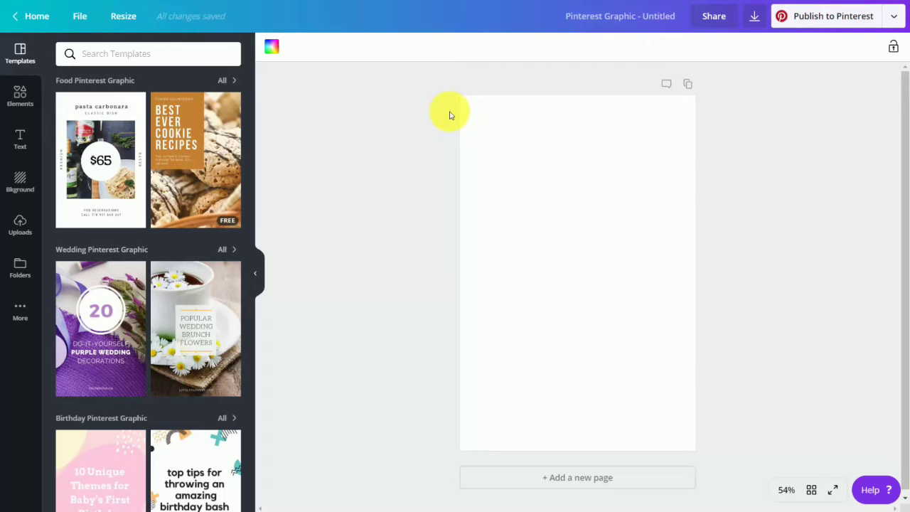
# Apply the Creative Design Studio template found by searching for "video", and open the download options
pyautogui.moveTo(213, 120)
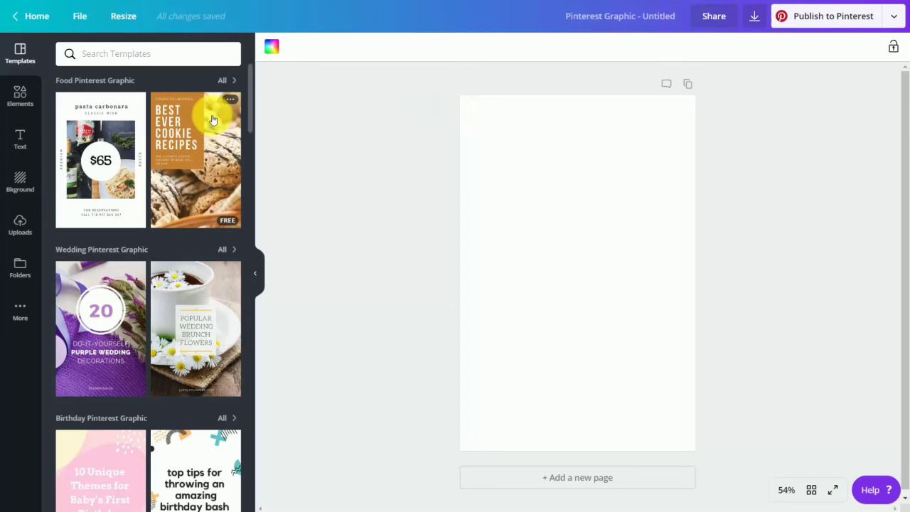
pyautogui.click(146, 56)
pyautogui.write('video')
pyautogui.press('Return')
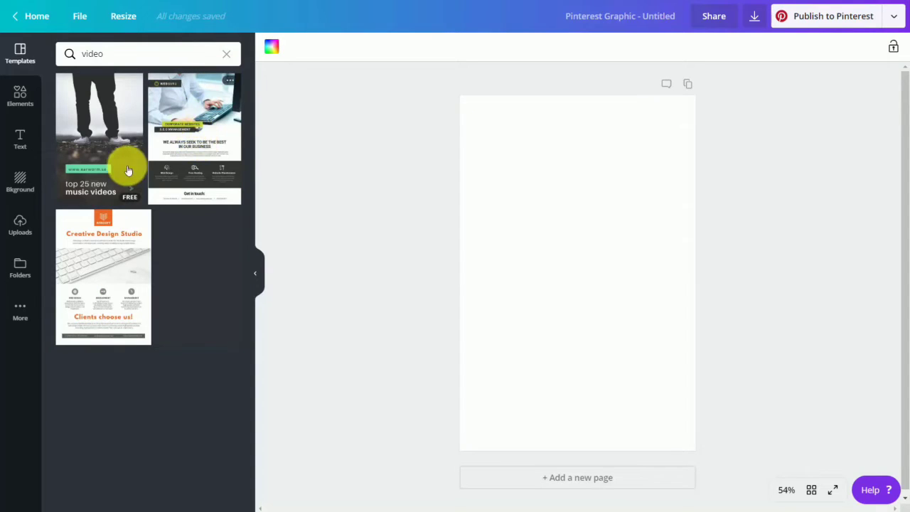
pyautogui.click(84, 243)
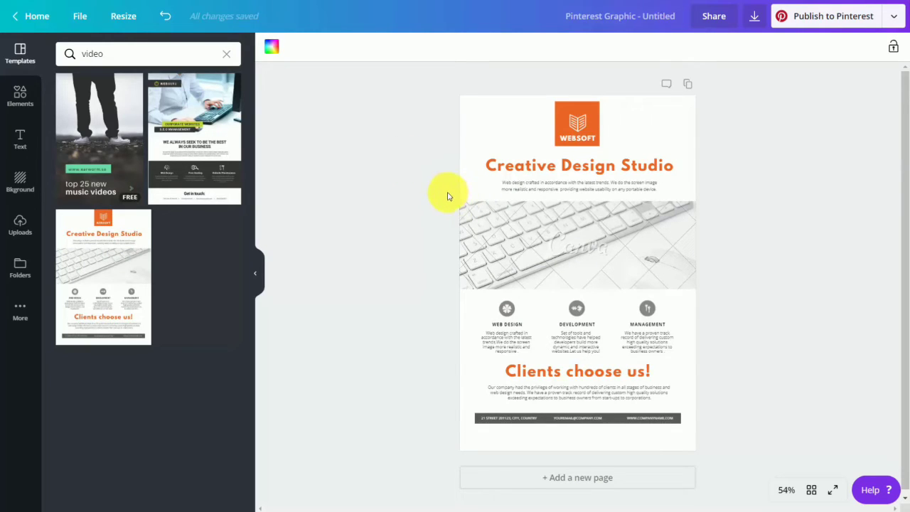
pyautogui.click(754, 17)
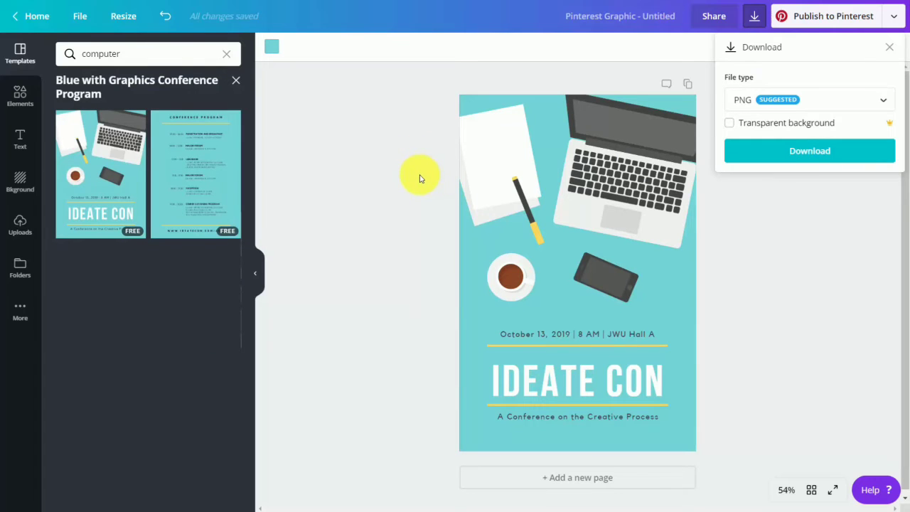
# Delete the phone graphic from the IDEATE CON design and centre the coffee cup horizontally above the date line
pyautogui.click(19, 96)
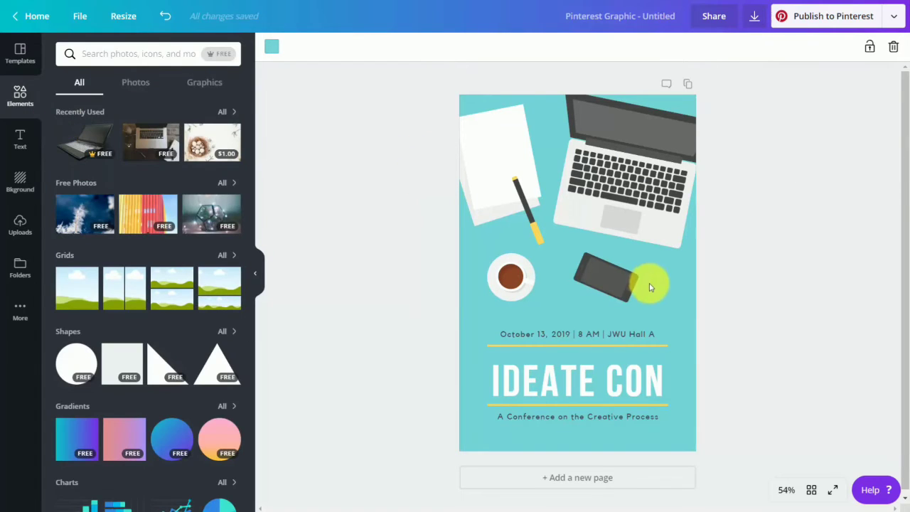
pyautogui.click(604, 285)
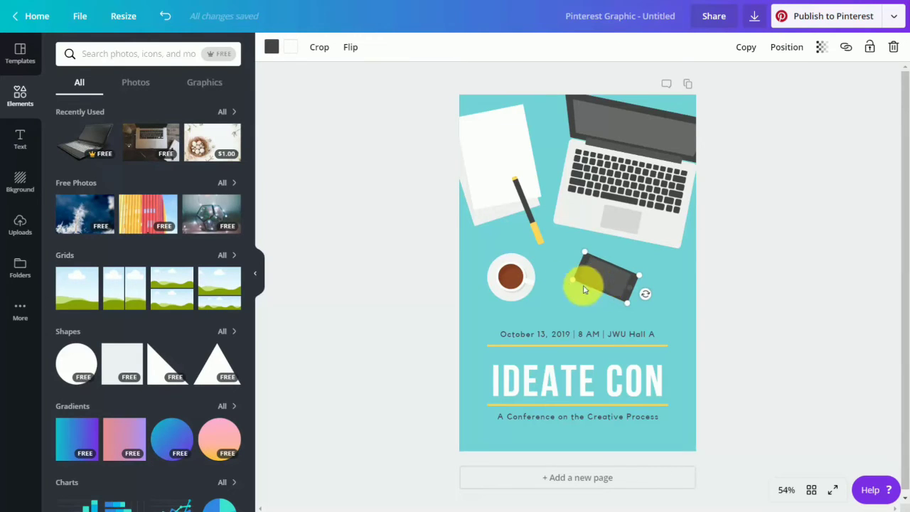
pyautogui.press('Delete')
pyautogui.moveTo(522, 273); pyautogui.dragTo(589, 274)
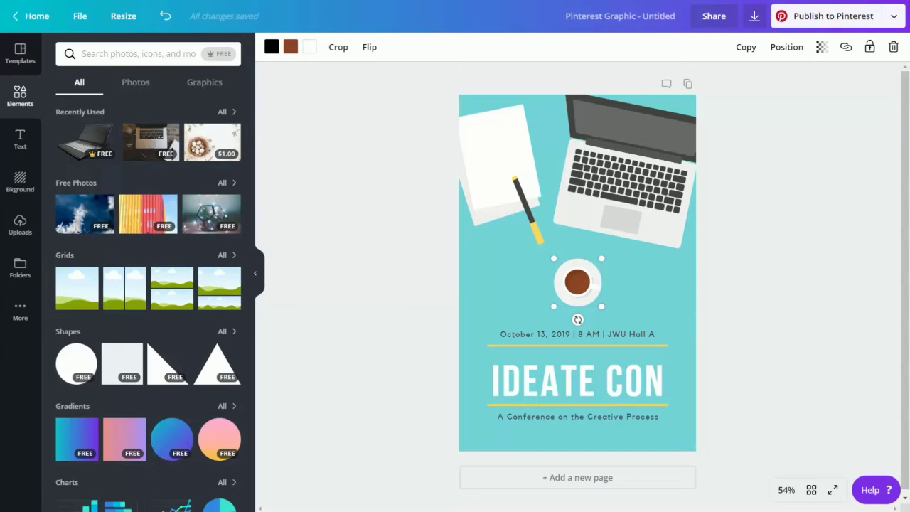
# Add the QR code from the Logos photo folder, shrink it and place it below the conference subtitle near the page's lower edge
pyautogui.click(21, 271)
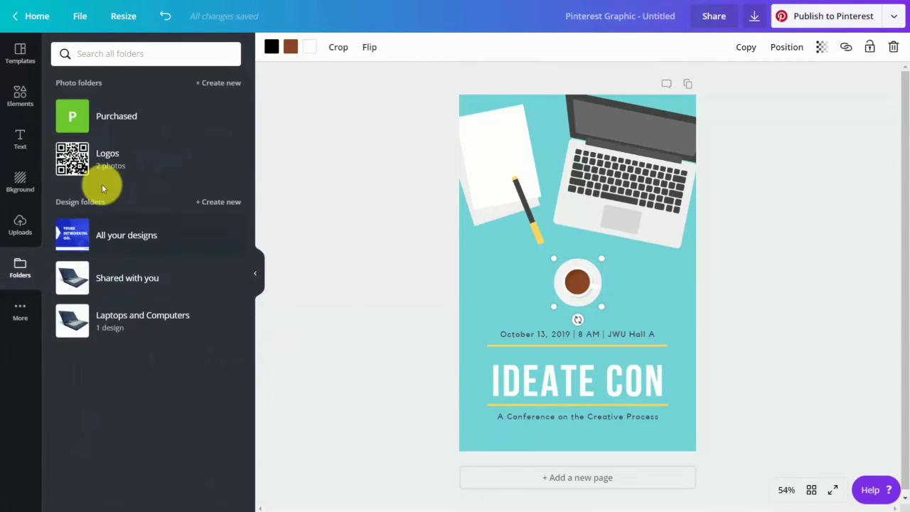
pyautogui.click(73, 158)
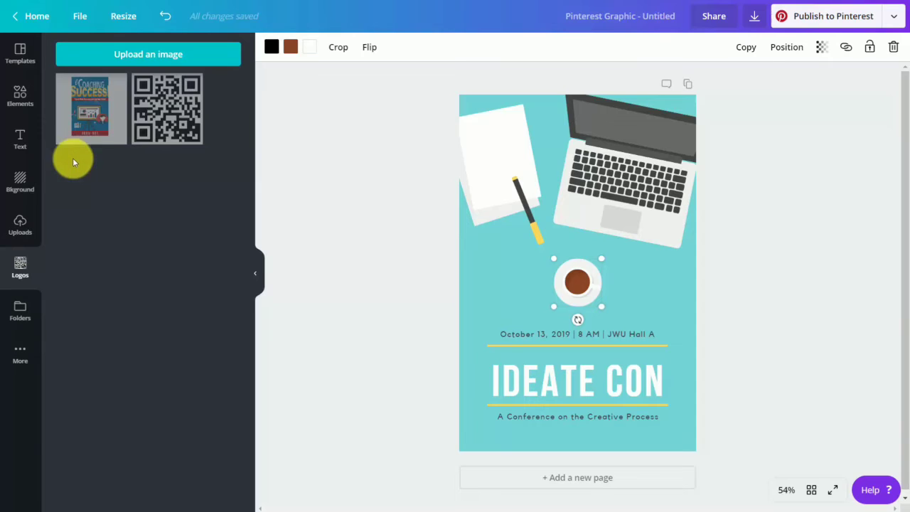
pyautogui.click(171, 125)
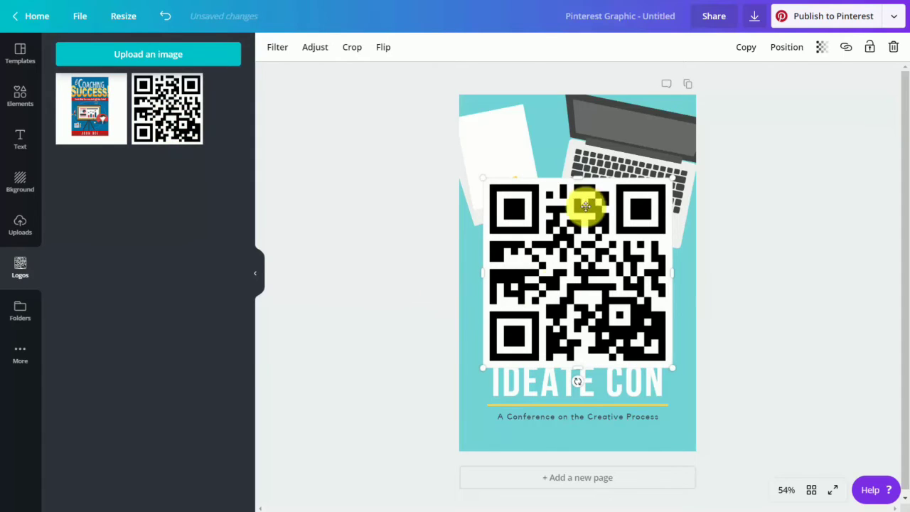
pyautogui.moveTo(670, 177); pyautogui.dragTo(562, 318)
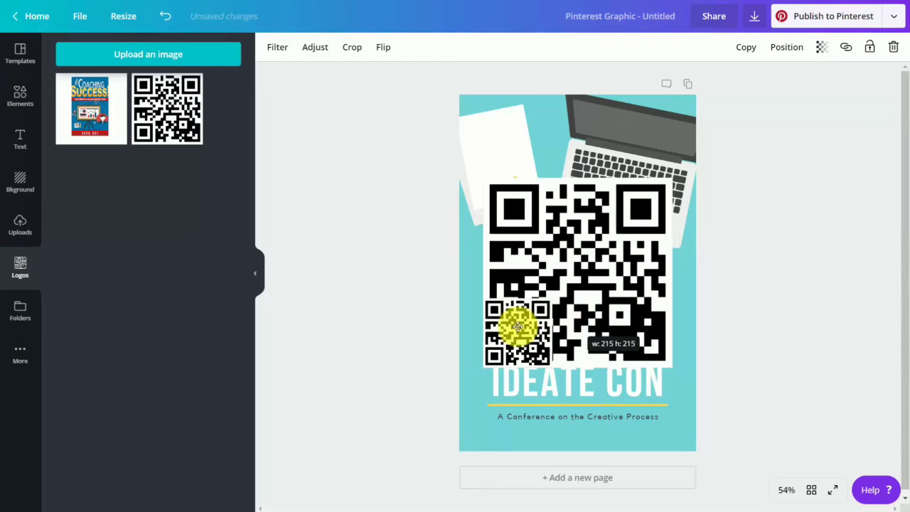
pyautogui.moveTo(548, 359); pyautogui.dragTo(565, 435)
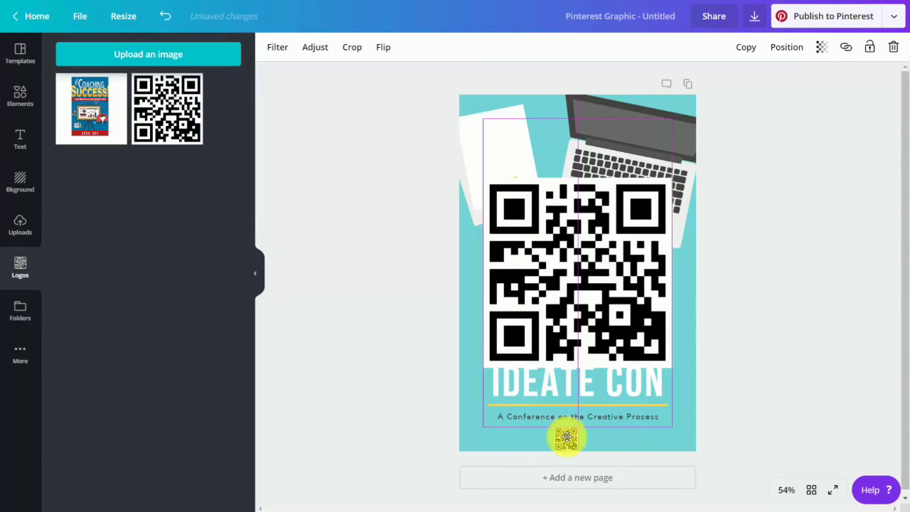
# Delete the oversized duplicate QR code from the page and ungroup the IDEATE CON text block
pyautogui.click(556, 332)
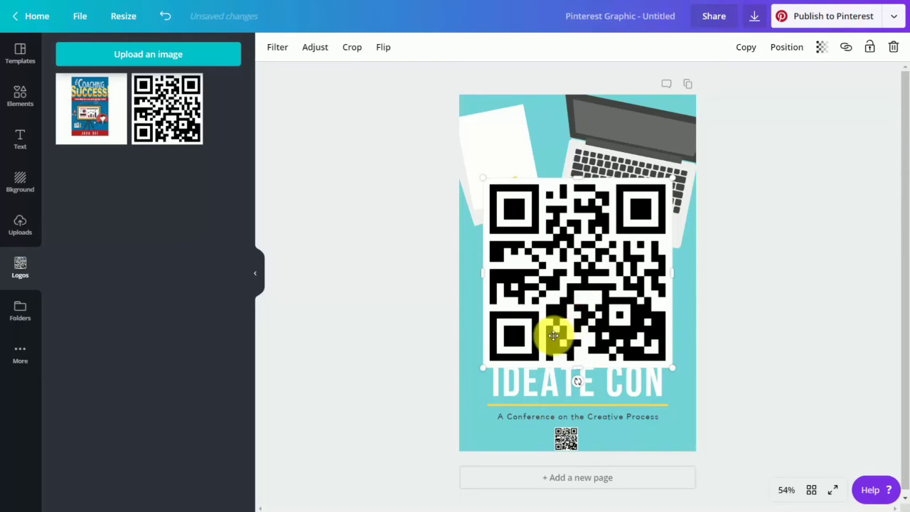
pyautogui.press('Delete')
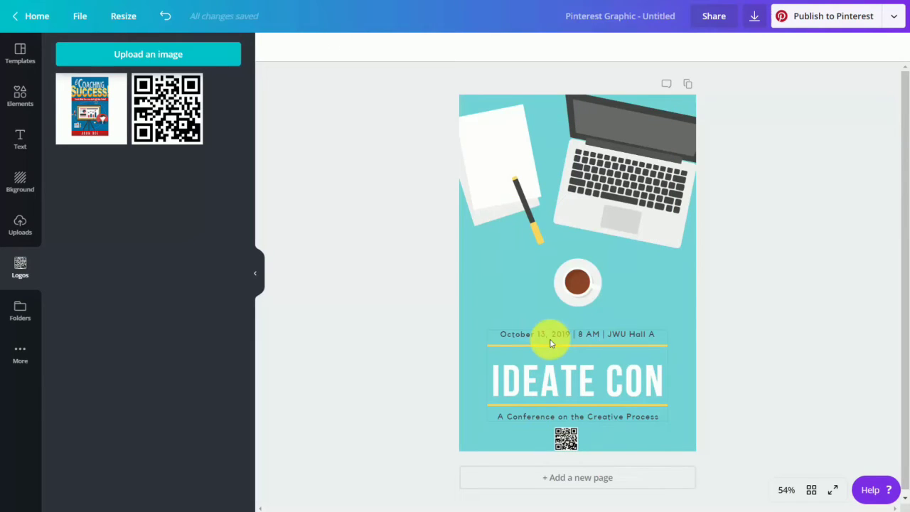
pyautogui.click(572, 387)
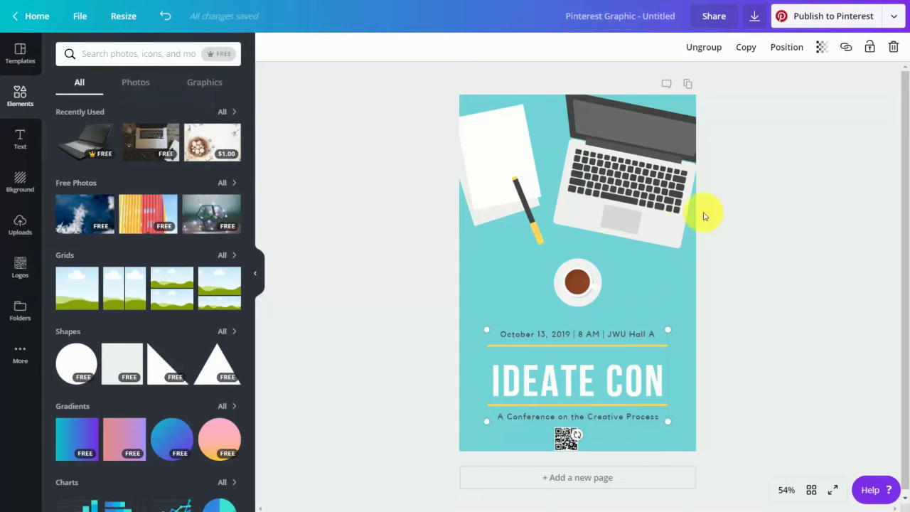
pyautogui.click(700, 50)
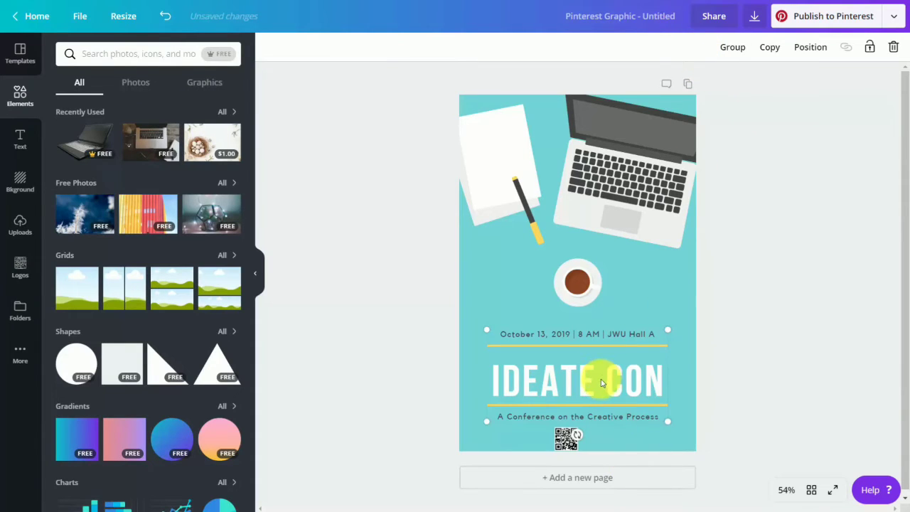
# Change the IDEATE CON title's font to the brand font Trocchi
pyautogui.click(580, 381)
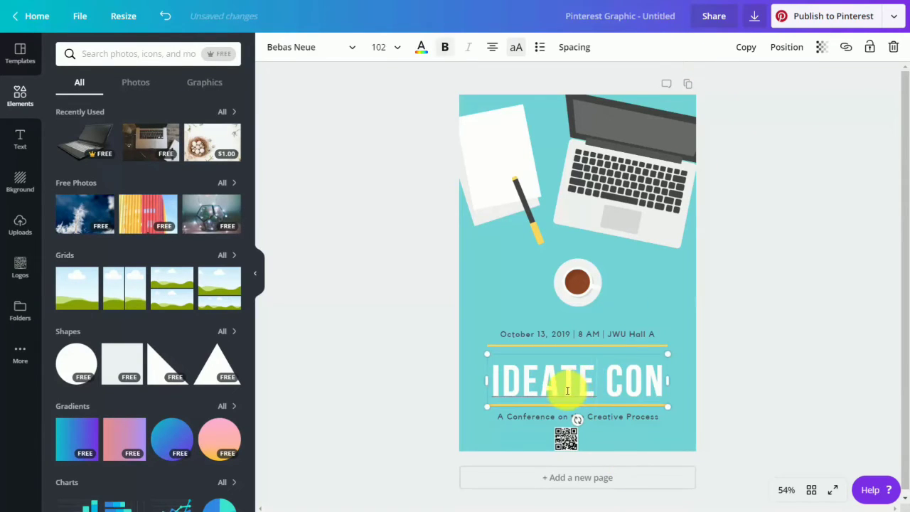
pyautogui.doubleClick(566, 390)
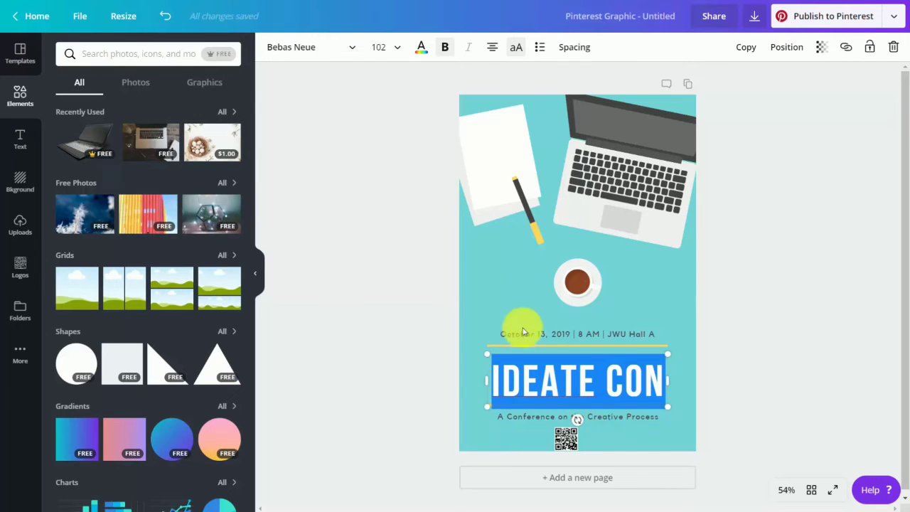
pyautogui.click(352, 49)
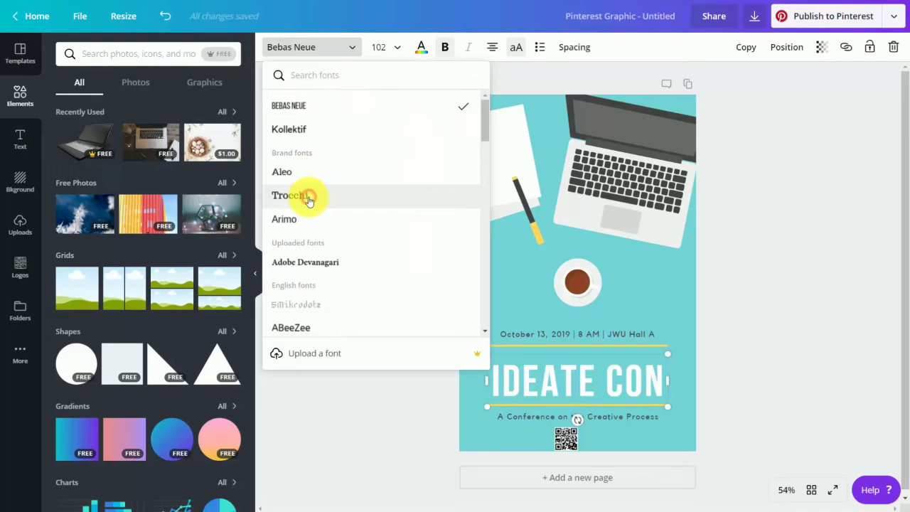
pyautogui.click(305, 197)
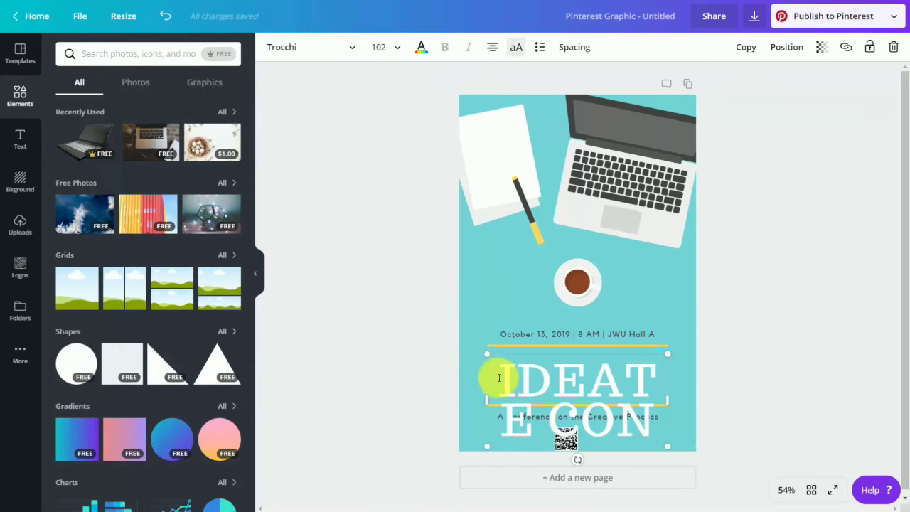
# Try font sizes 80 and 60 on the IDEATE CON title
pyautogui.moveTo(497, 378); pyautogui.dragTo(634, 412)
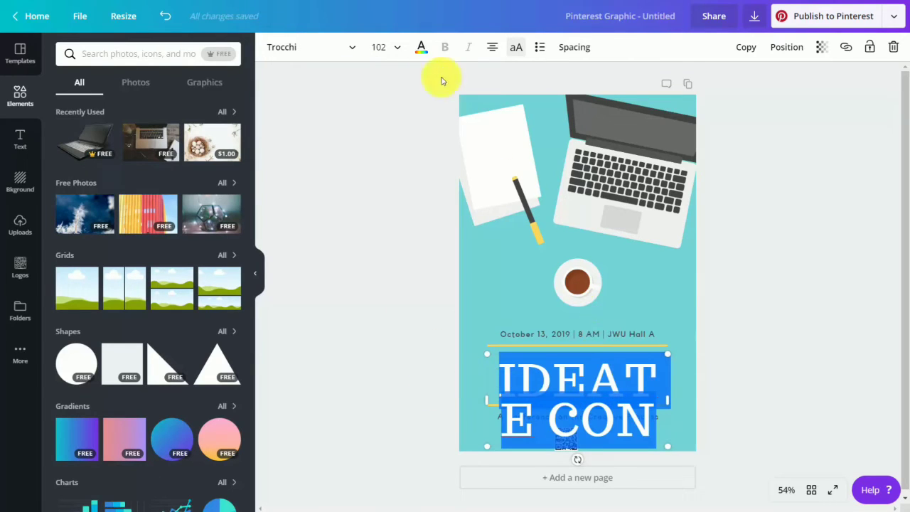
pyautogui.click(398, 47)
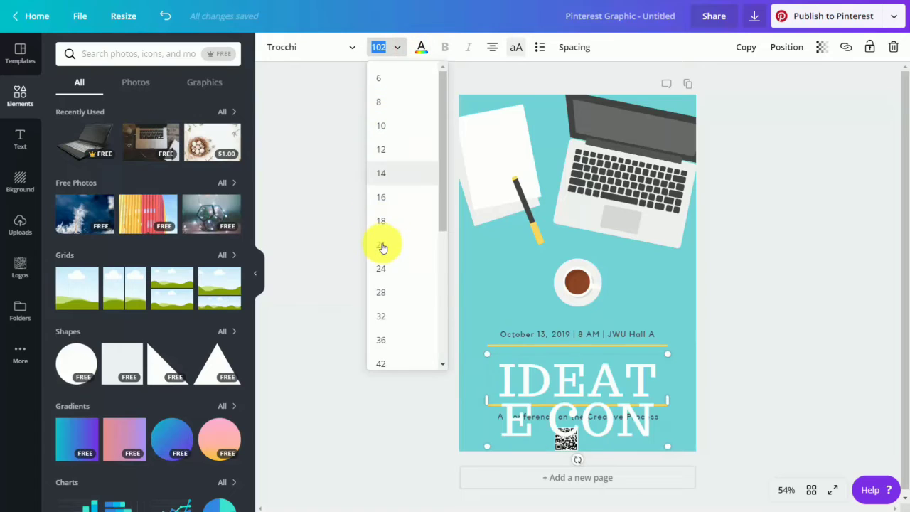
pyautogui.scroll(-3, 403, 292)
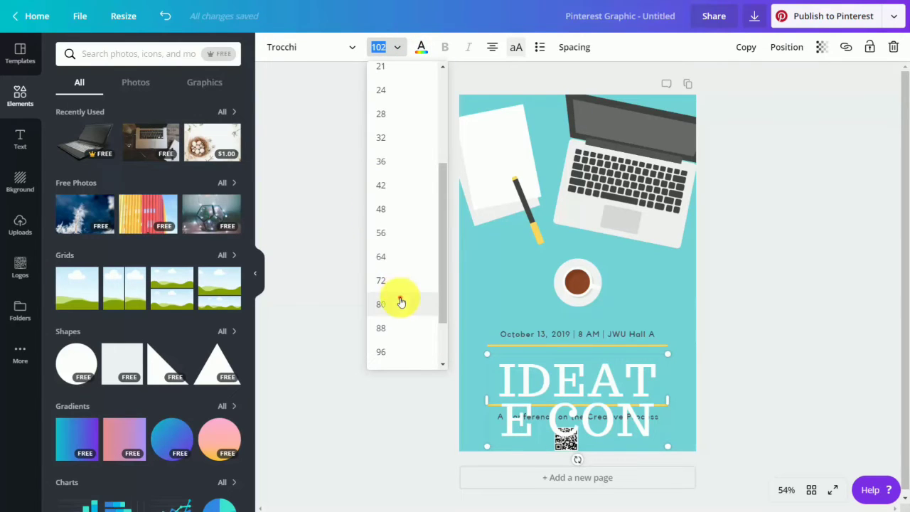
pyautogui.click(401, 301)
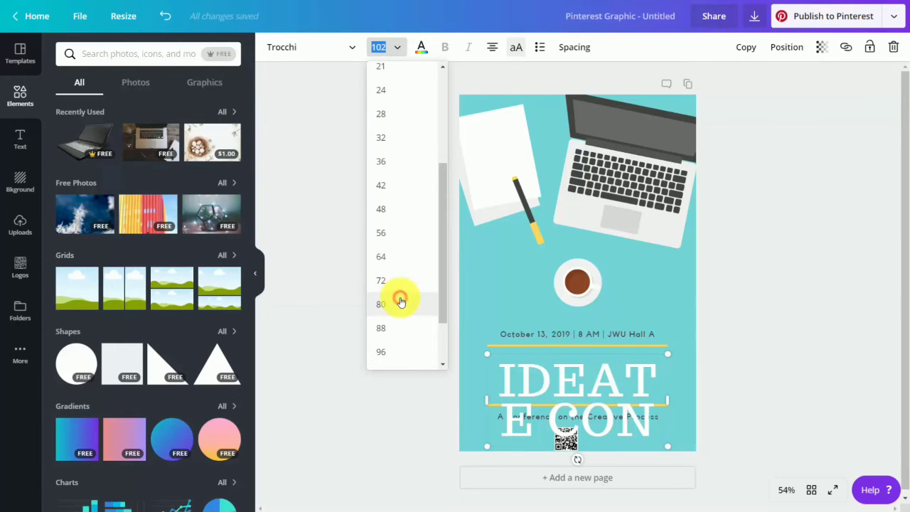
pyautogui.click(374, 48)
pyautogui.click(374, 48)
pyautogui.click(374, 48)
pyautogui.click(375, 48)
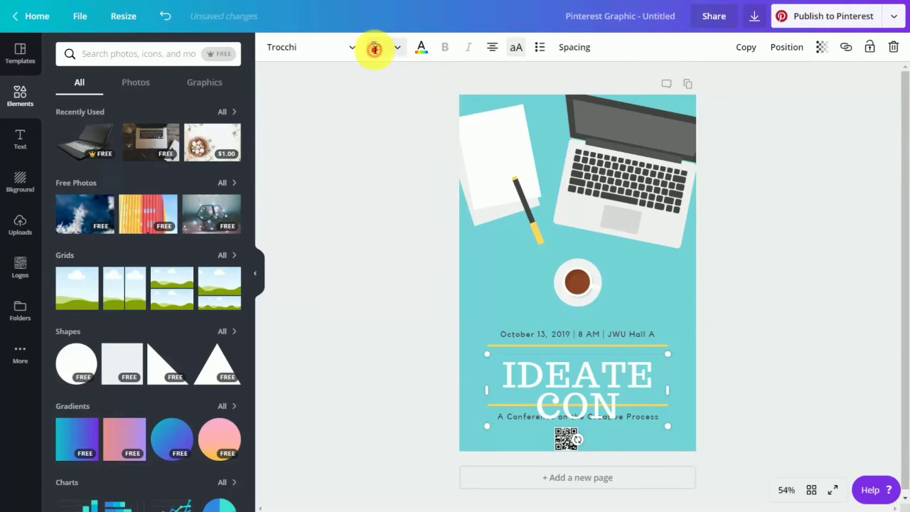
pyautogui.click(375, 49)
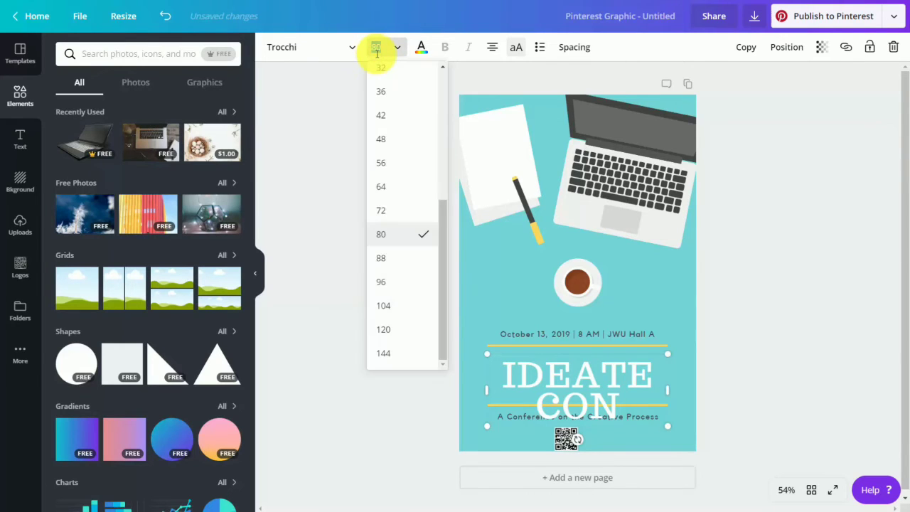
pyautogui.write('60')
pyautogui.press('Return')
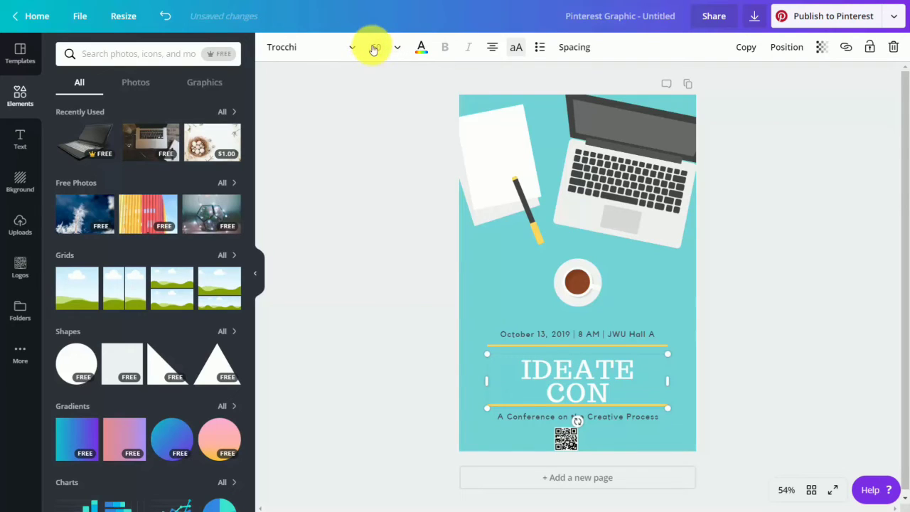
# Set the IDEATE CON title's font size to 50
pyautogui.click(375, 48)
pyautogui.click(374, 49)
pyautogui.click(376, 49)
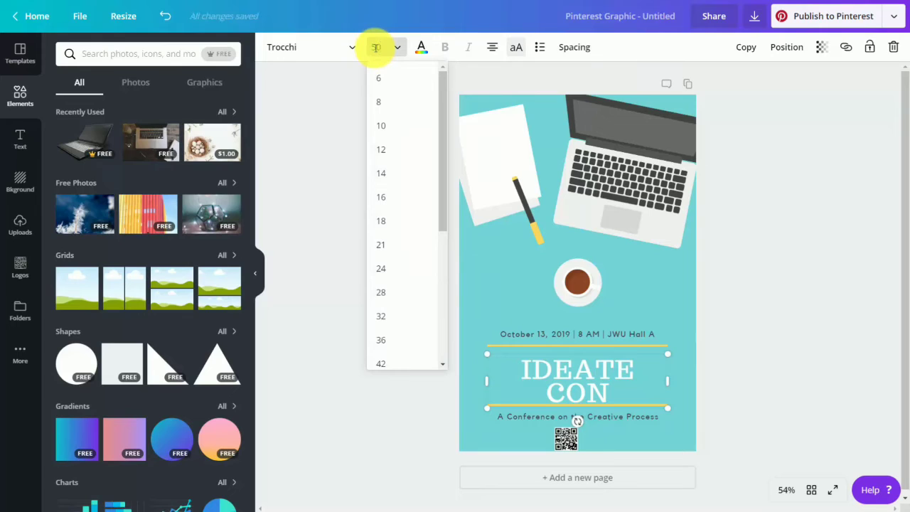
pyautogui.write('50')
pyautogui.press('Return')
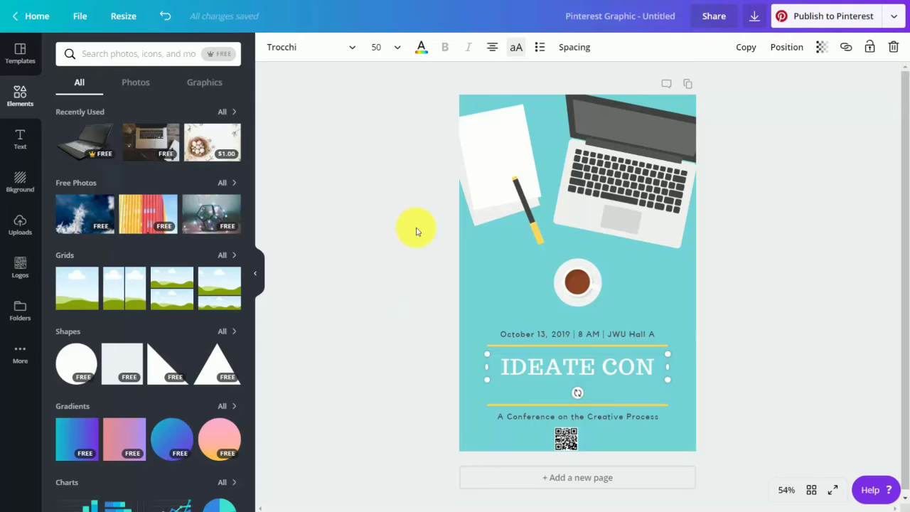
# Share the design with all members of the team with the "Can edit" permission and send the invites
pyautogui.click(711, 17)
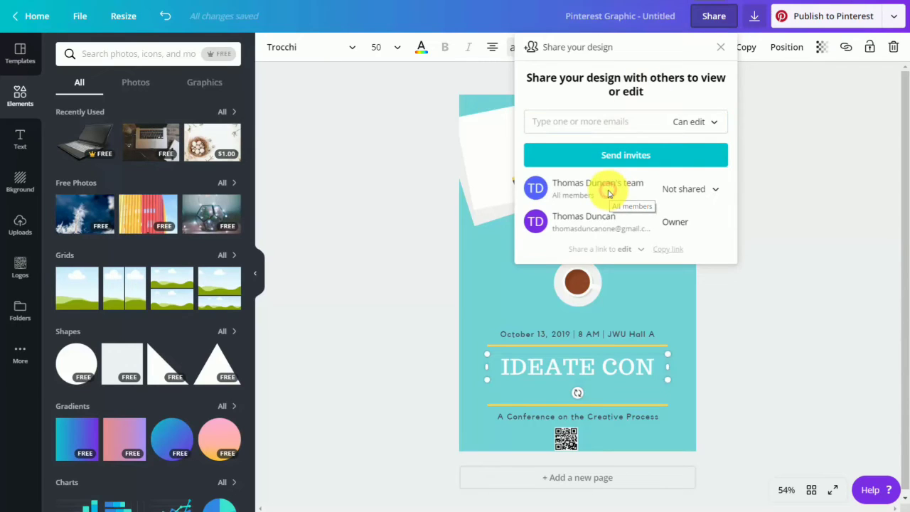
pyautogui.click(711, 189)
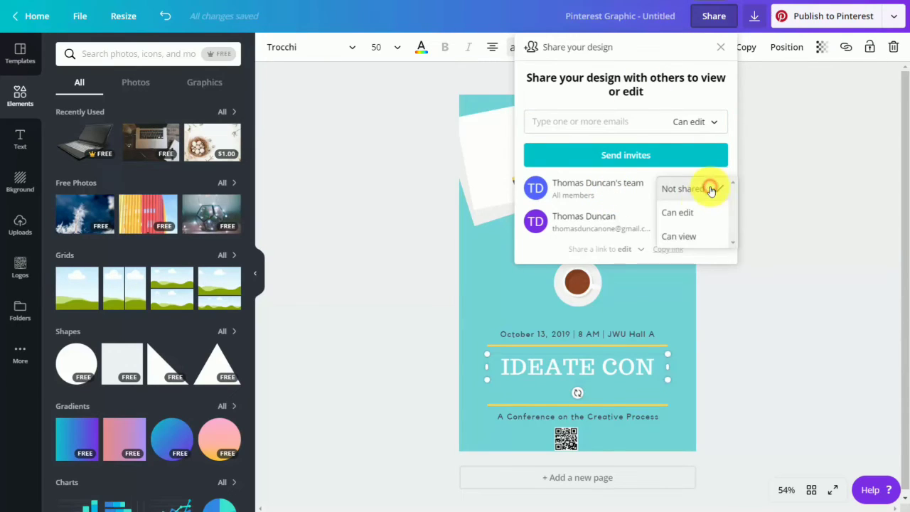
pyautogui.click(680, 216)
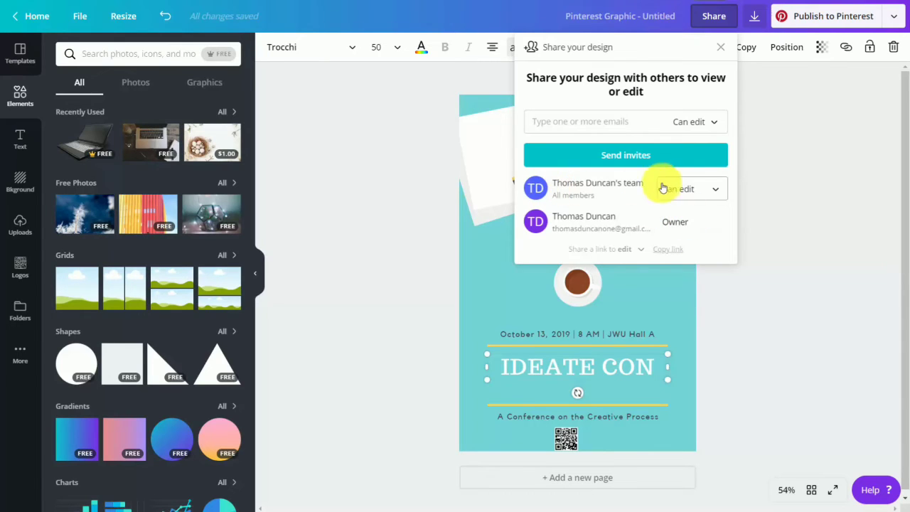
pyautogui.click(618, 160)
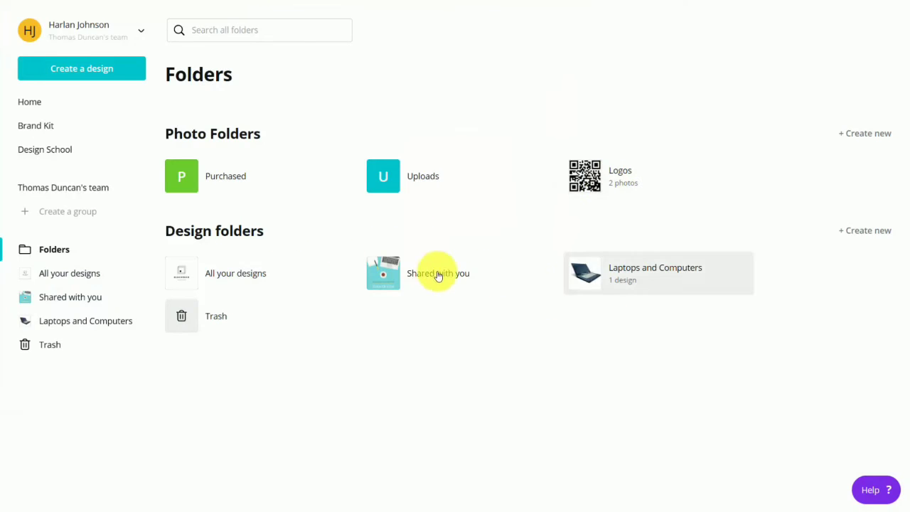
# Open the IDEATE CON Pinterest Graphic from the team member's "Shared with you" folder for editing
pyautogui.click(383, 275)
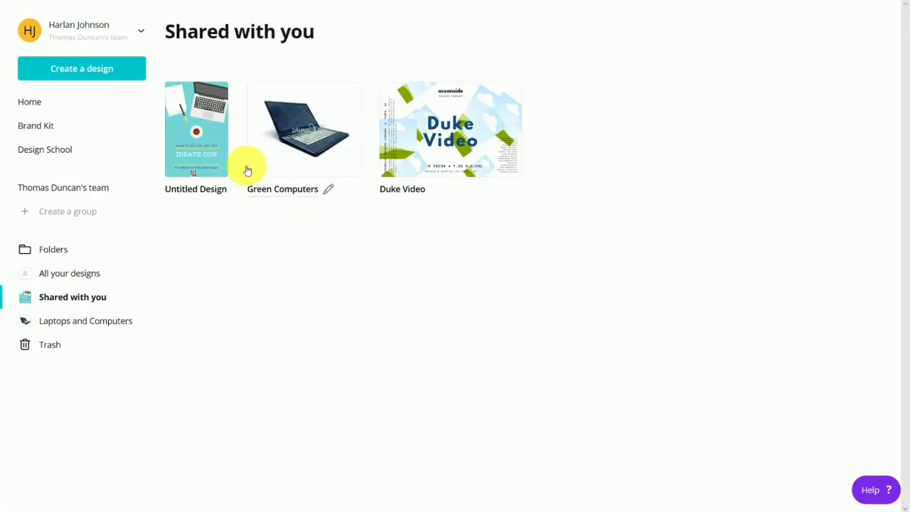
pyautogui.click(198, 133)
pyautogui.click(200, 135)
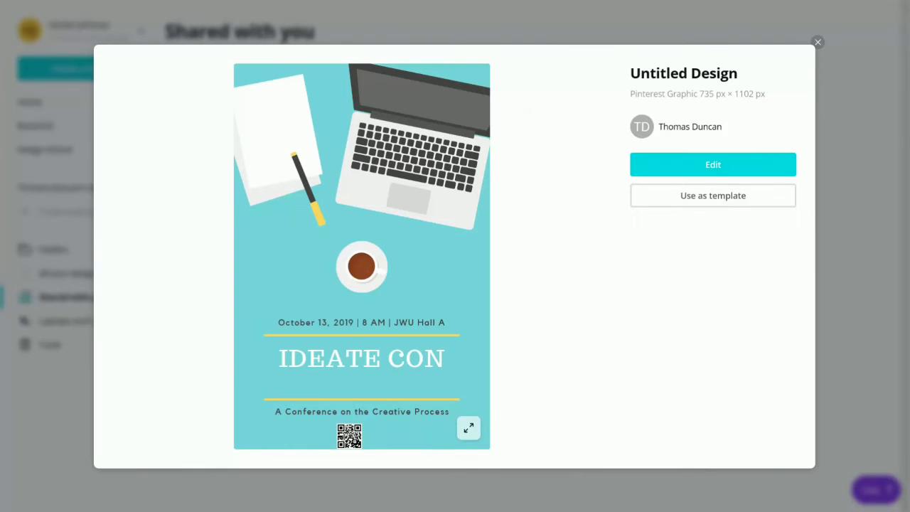
pyautogui.click(713, 164)
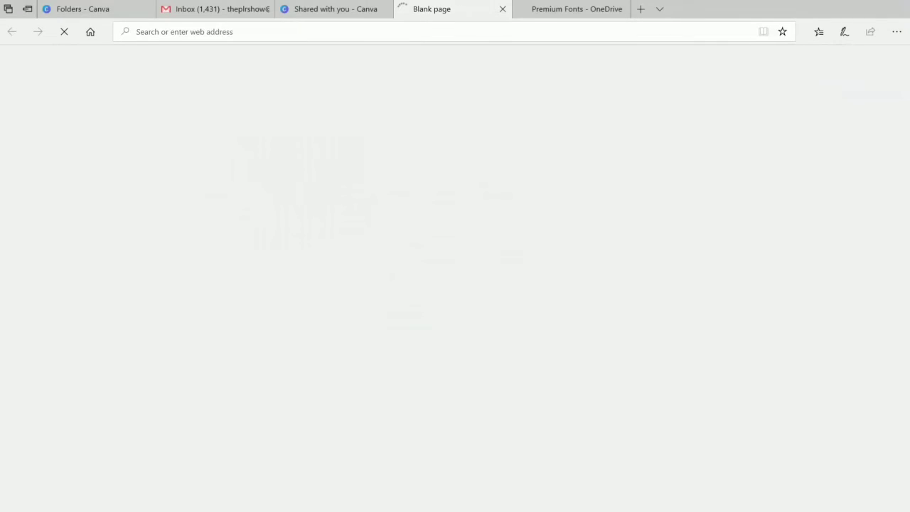
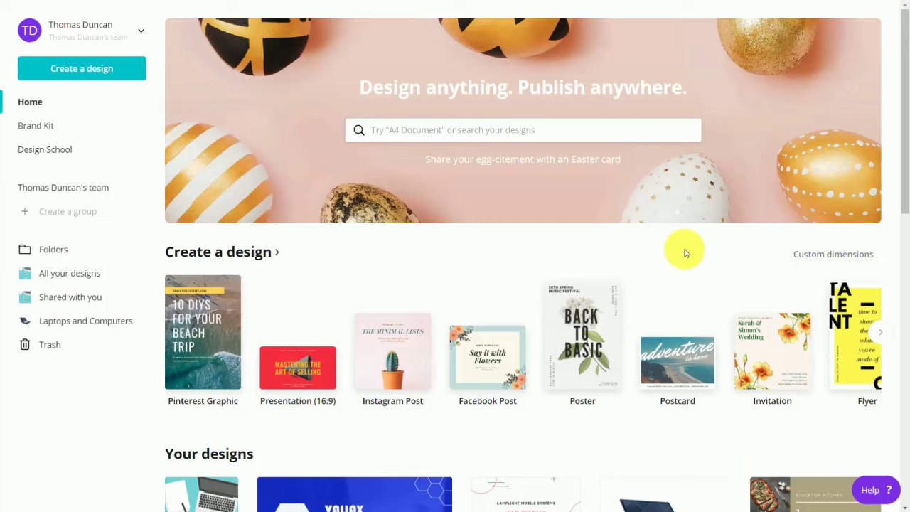
# Search the design types for "busine" and create a new Business Card
pyautogui.click(474, 135)
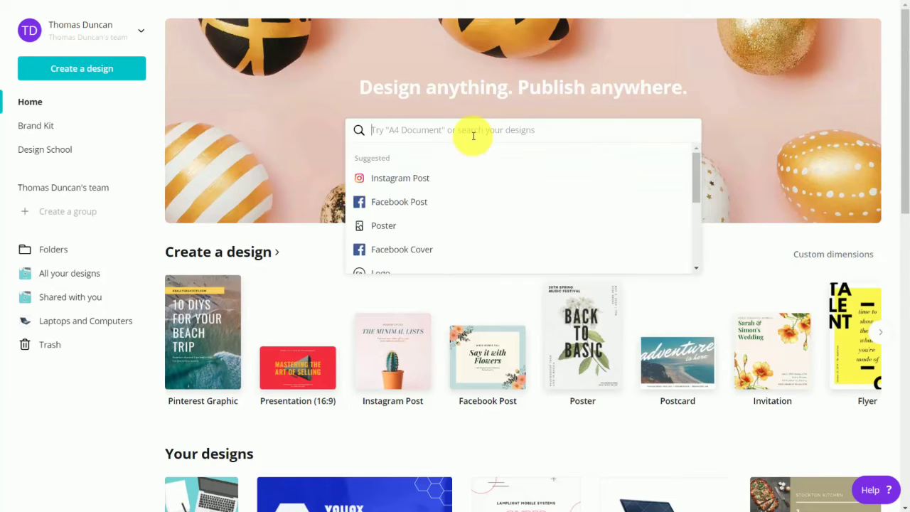
pyautogui.write('busine')
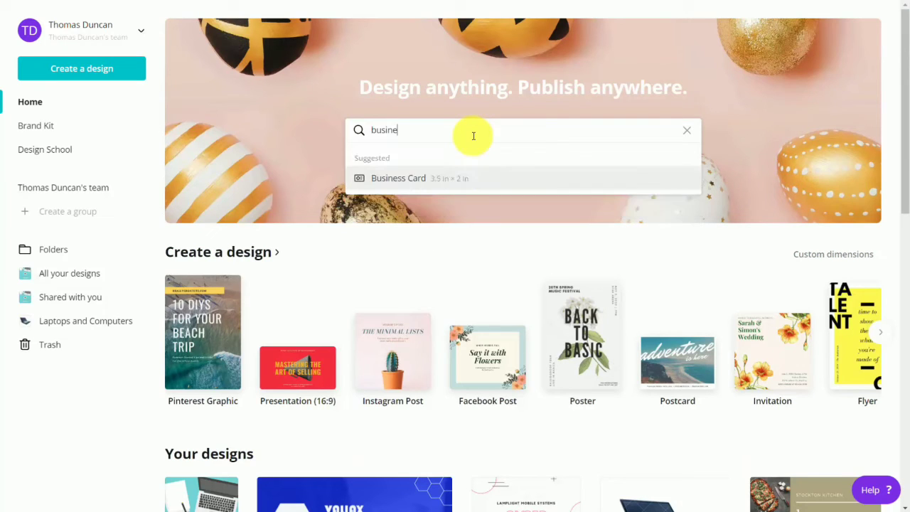
pyautogui.click(417, 178)
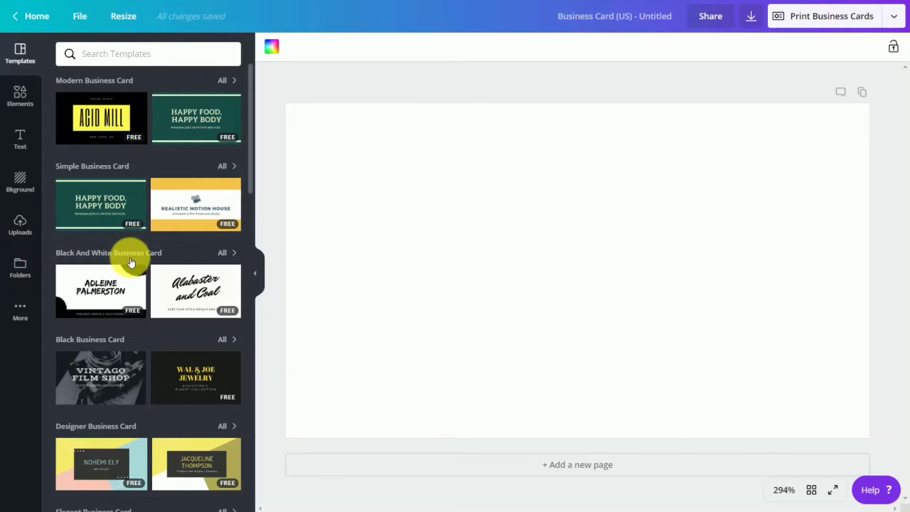
# Apply the Shining Stars Kindergarten side of the White Lined Notebook Teacher Business Card template and add a second page
pyautogui.scroll(-3, 131, 258)
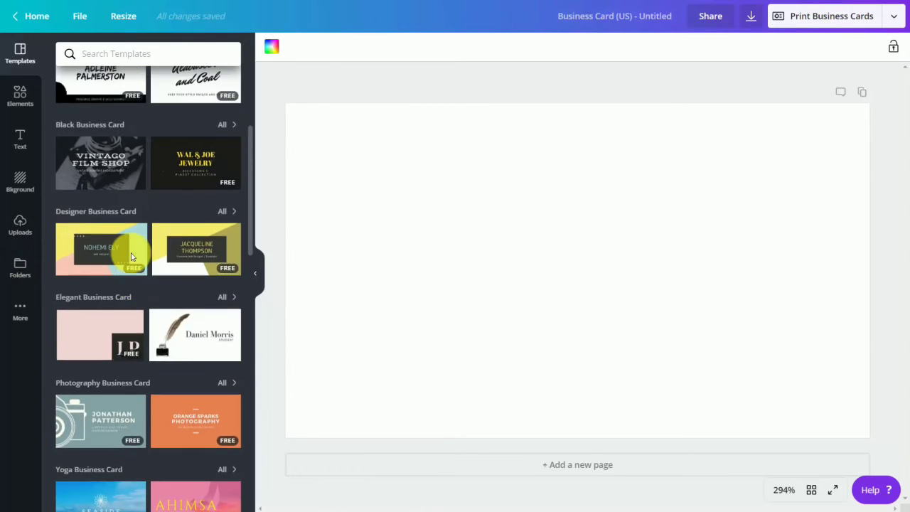
pyautogui.scroll(3, 130, 257)
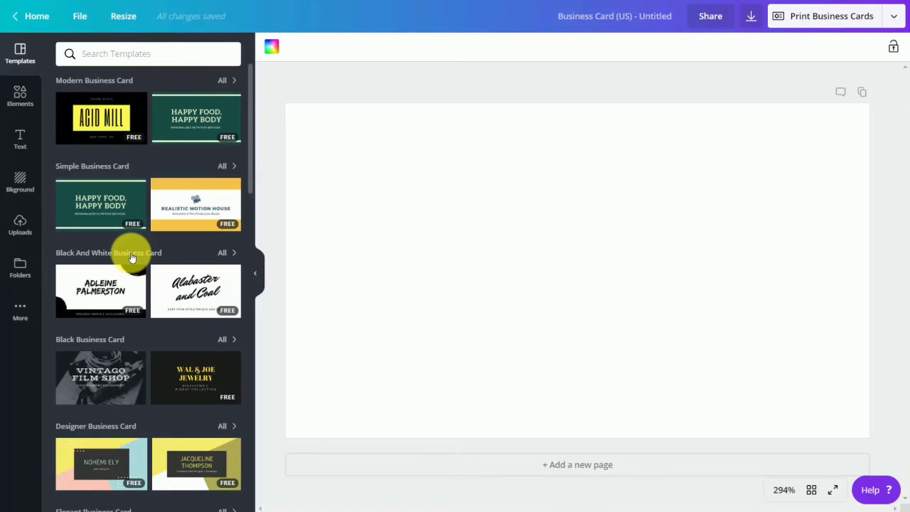
pyautogui.scroll(-5, 130, 258)
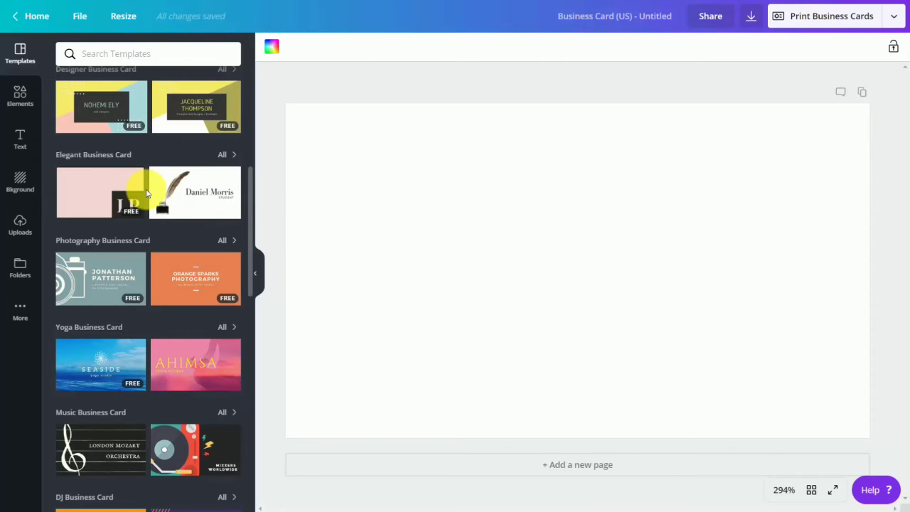
pyautogui.scroll(-5, 152, 227)
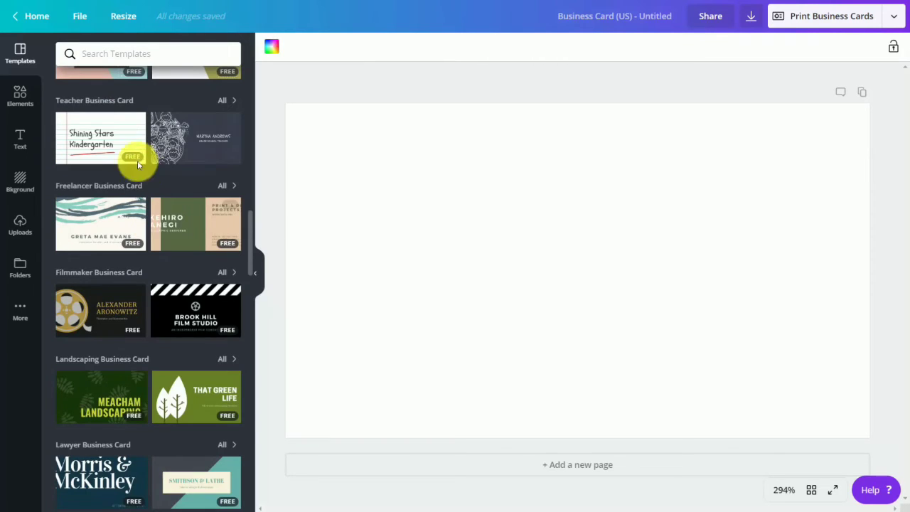
pyautogui.click(83, 138)
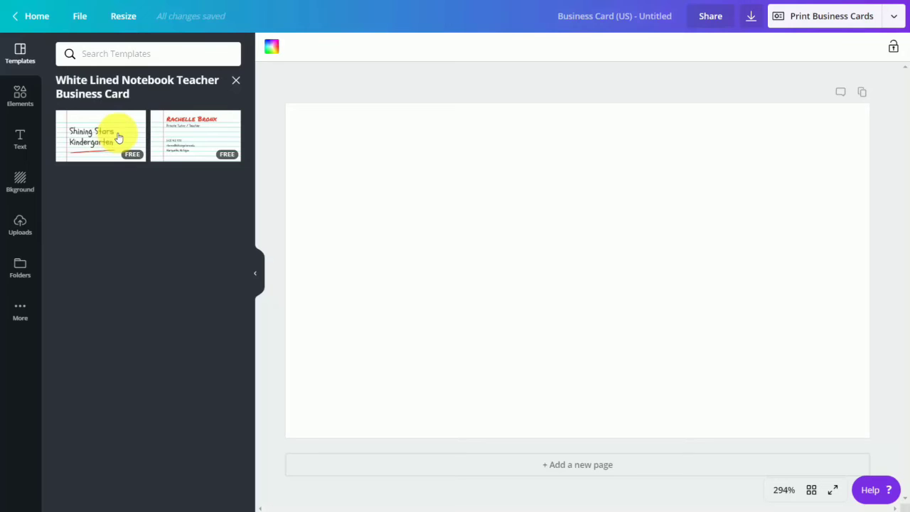
pyautogui.click(117, 136)
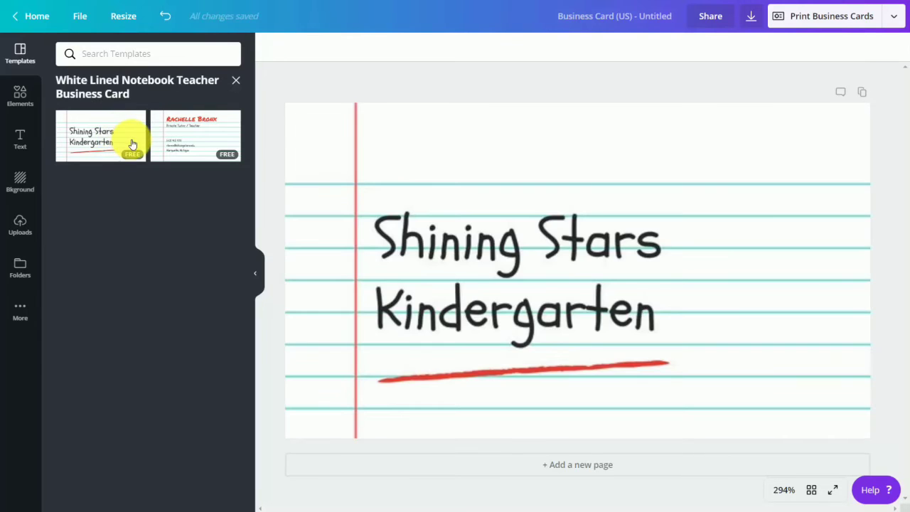
pyautogui.click(557, 464)
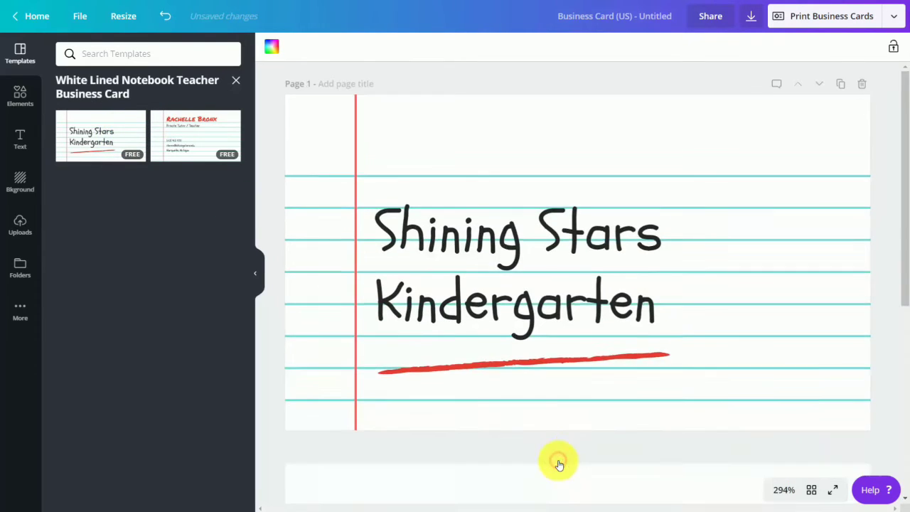
# Apply the template's contact-details side to page 2 of the business card
pyautogui.click(183, 135)
pyautogui.click(444, 197)
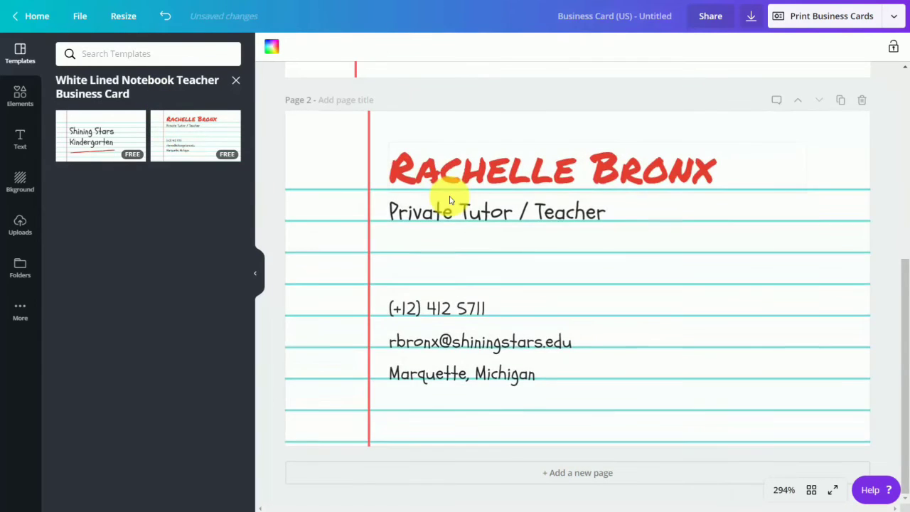
pyautogui.scroll(3, 446, 186)
pyautogui.scroll(2, 446, 190)
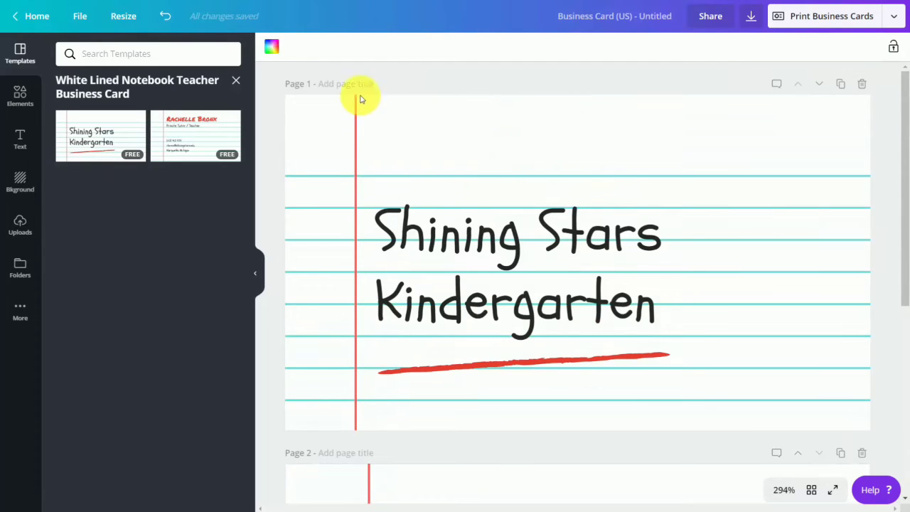
# Recolor page 2's background and page 1's notebook lines with the blue brand color
pyautogui.click(271, 48)
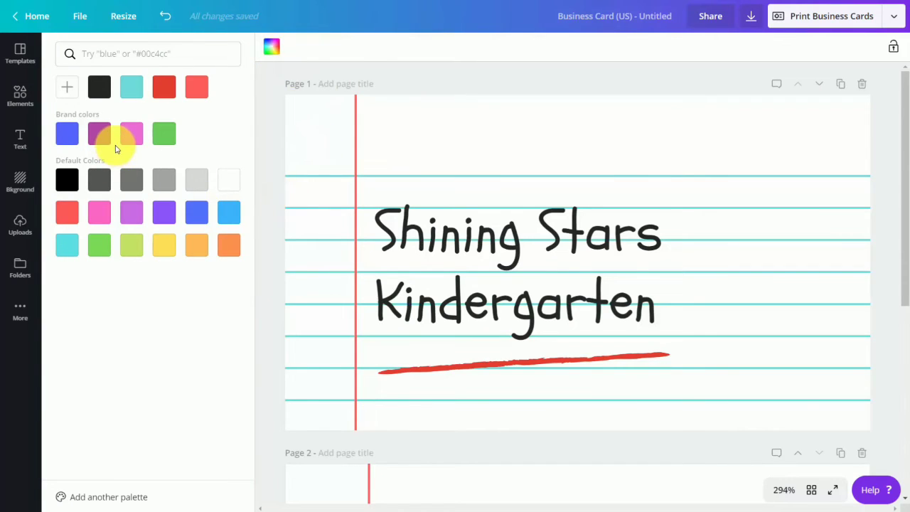
pyautogui.click(75, 142)
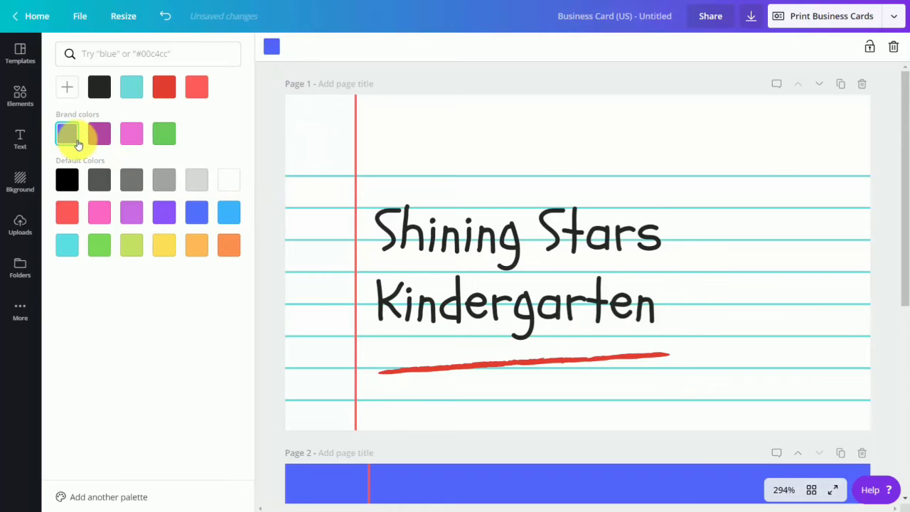
pyautogui.click(374, 150)
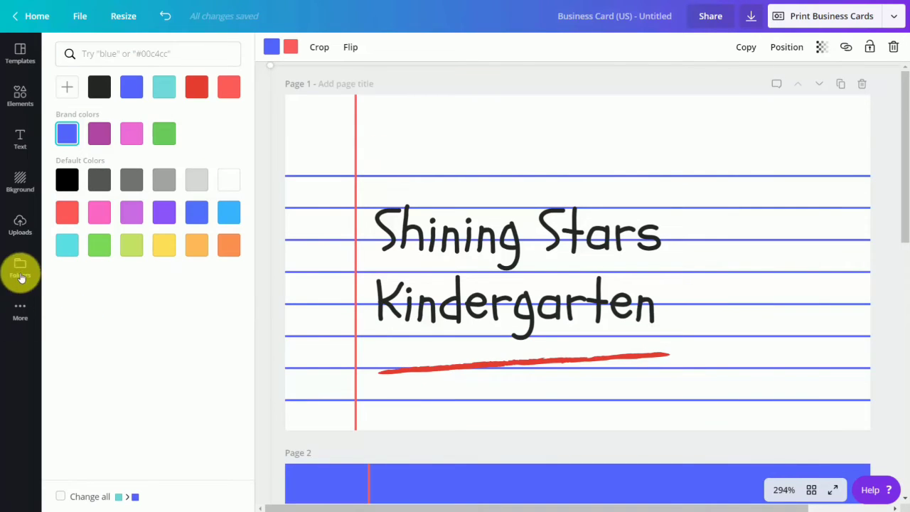
# Insert the QR code from the Logos folder on page 1, shrunk into the card's upper-right corner
pyautogui.click(19, 269)
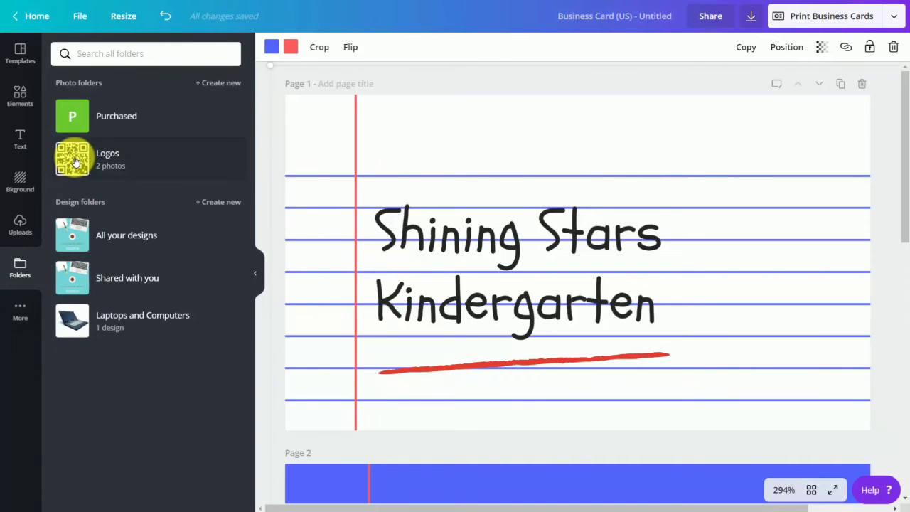
pyautogui.click(74, 159)
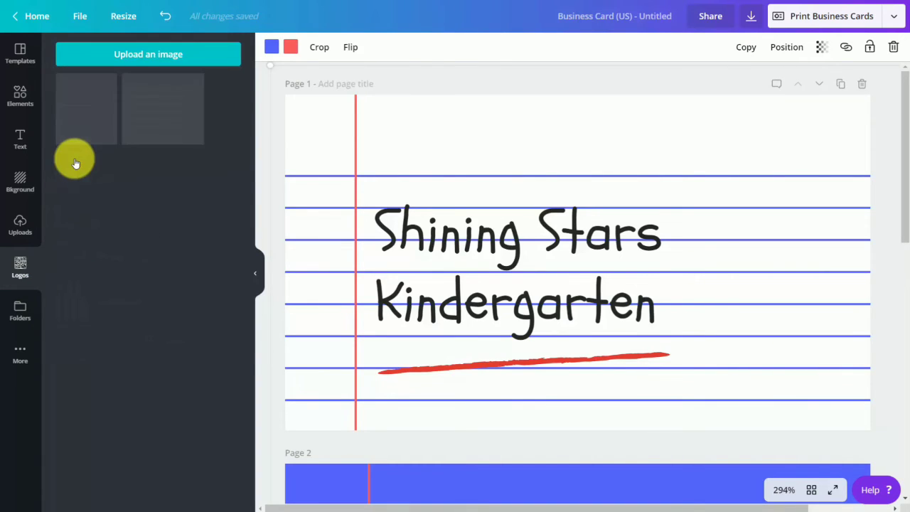
pyautogui.moveTo(160, 129)
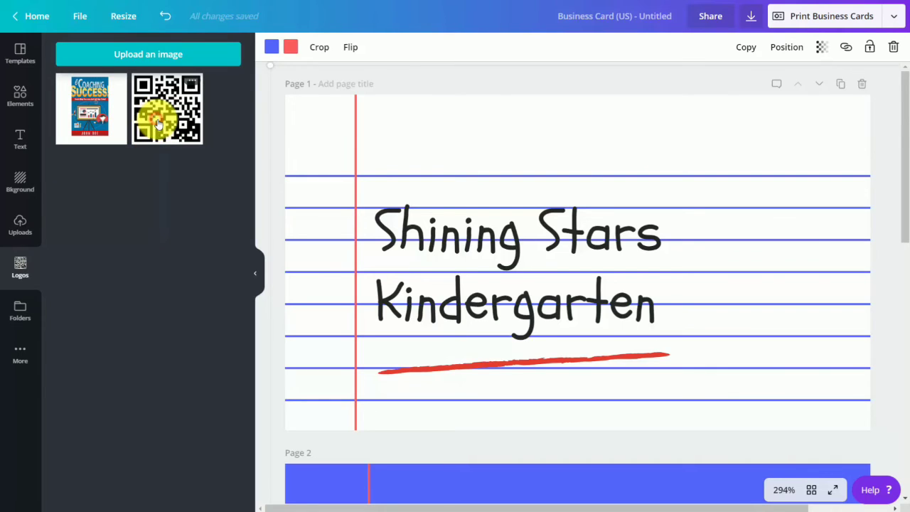
pyautogui.click(161, 125)
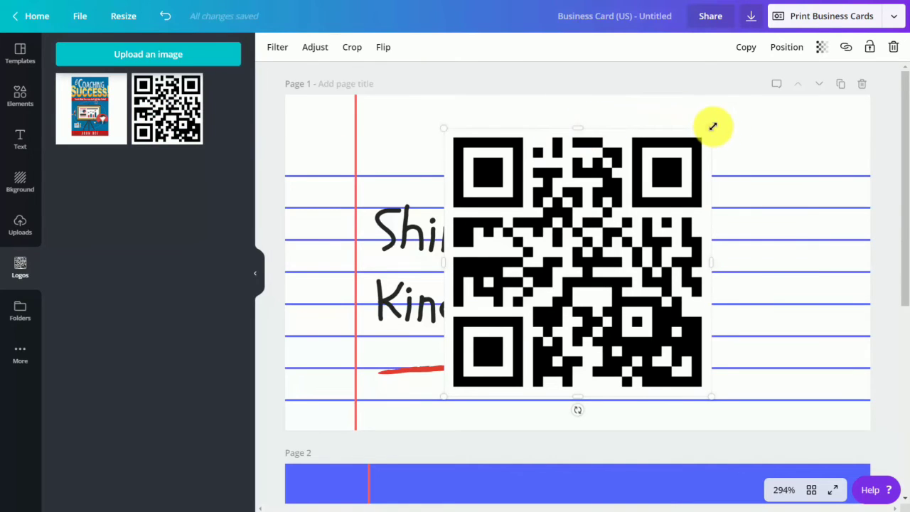
pyautogui.moveTo(707, 133); pyautogui.dragTo(813, 125)
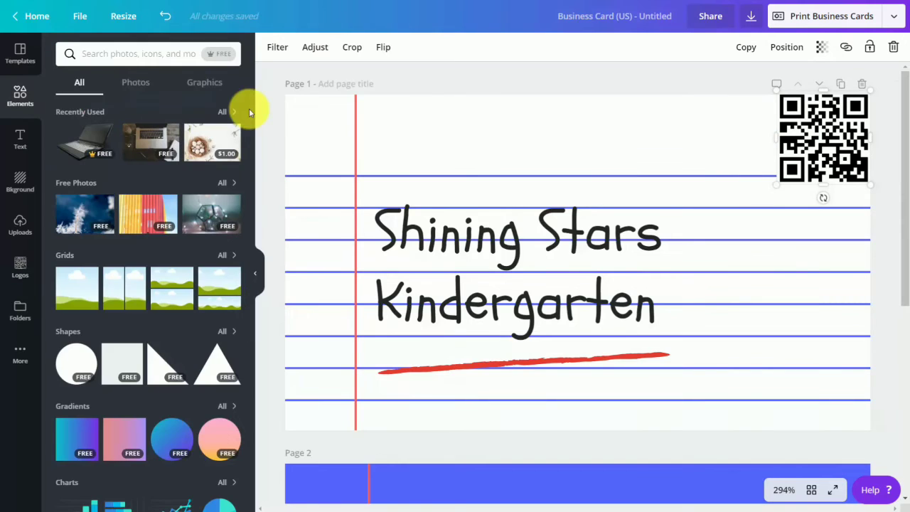
# Turn on the free filter for photos and search them for "teach"
pyautogui.click(136, 82)
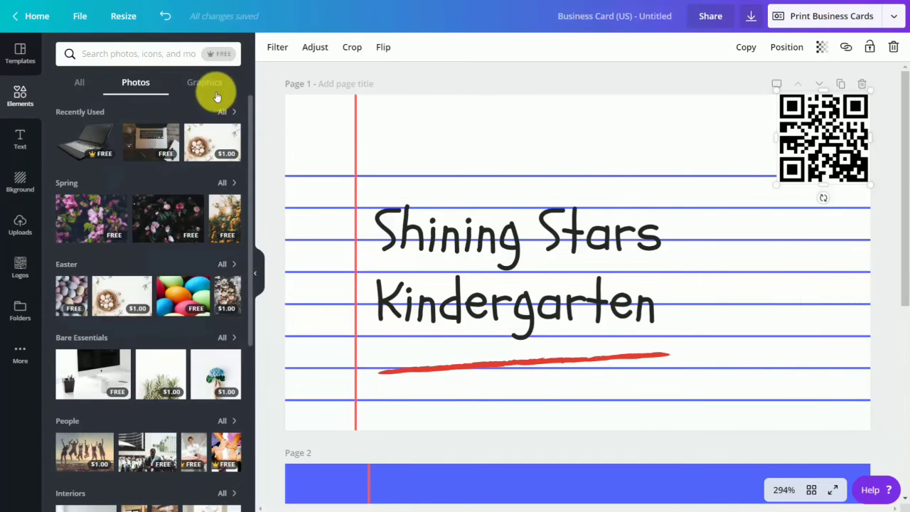
pyautogui.click(223, 57)
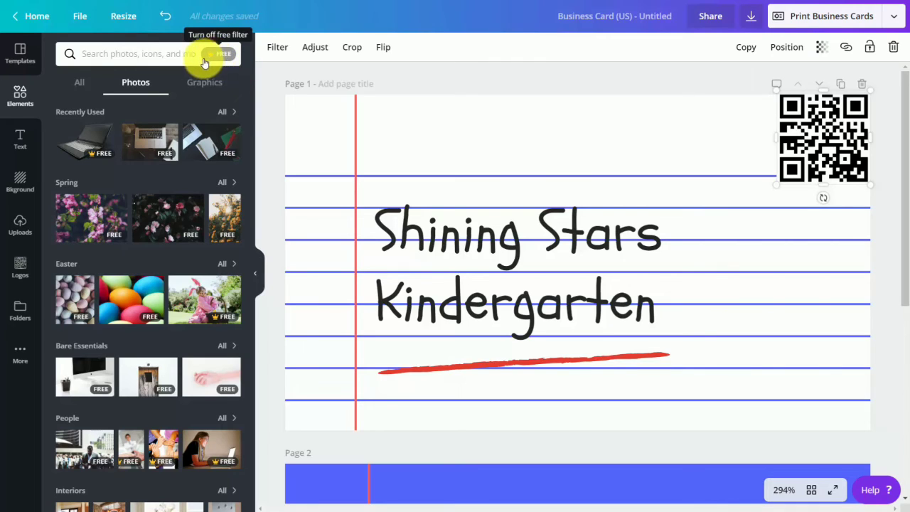
pyautogui.click(127, 53)
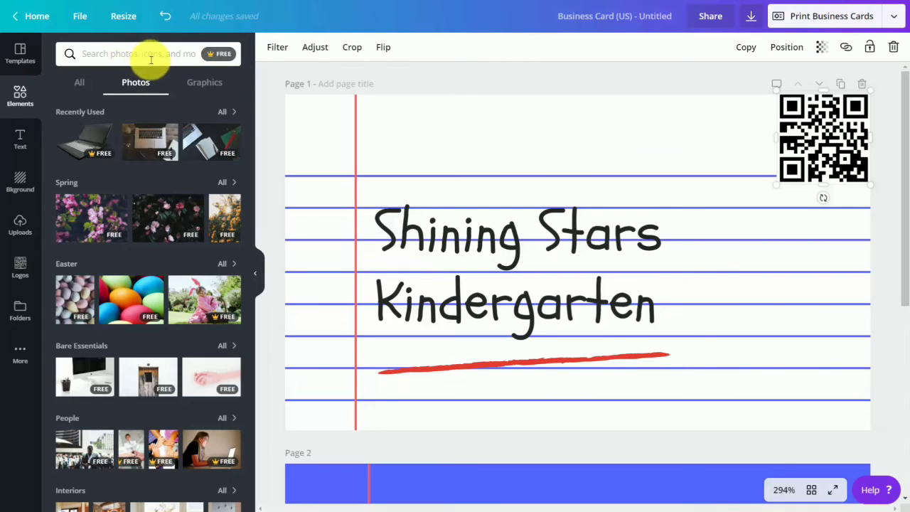
pyautogui.write('teach')
pyautogui.press('Return')
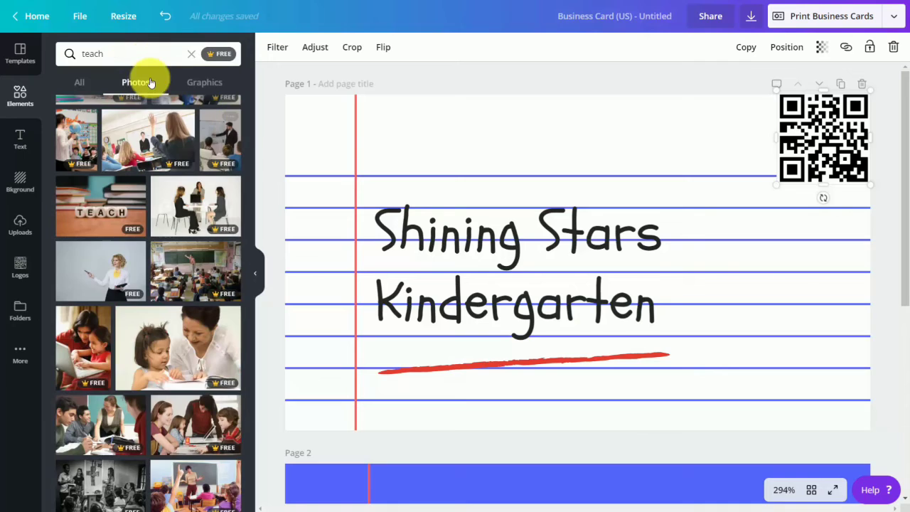
# Place the TEACH letter-blocks photo in page 1's lower-right corner and apply the Peony filter to it
pyautogui.click(112, 205)
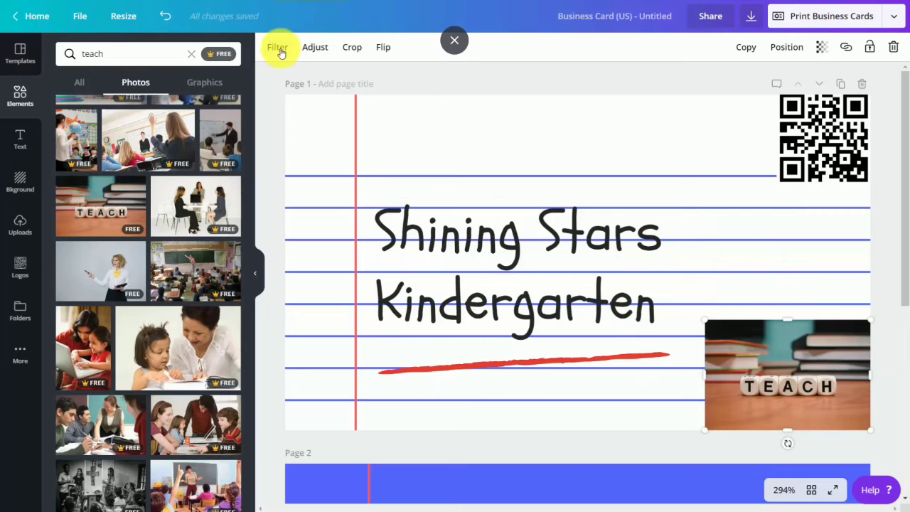
pyautogui.click(279, 47)
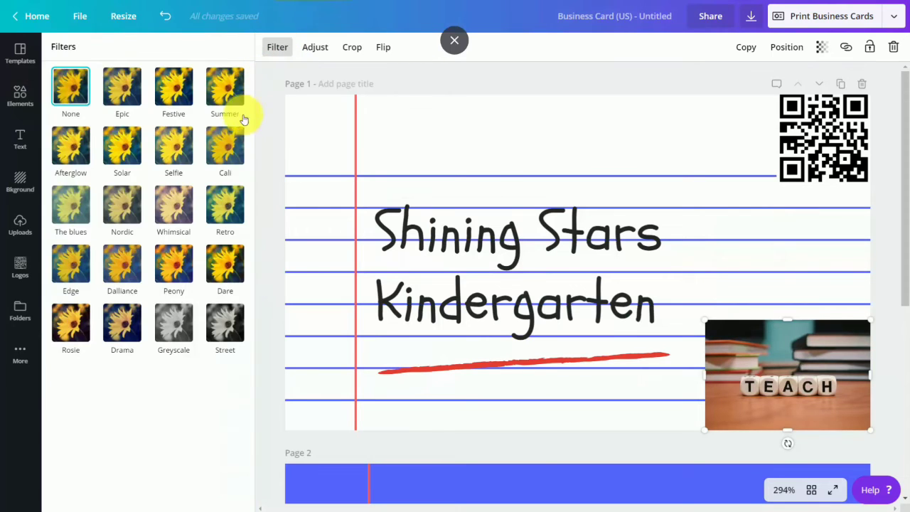
pyautogui.click(180, 274)
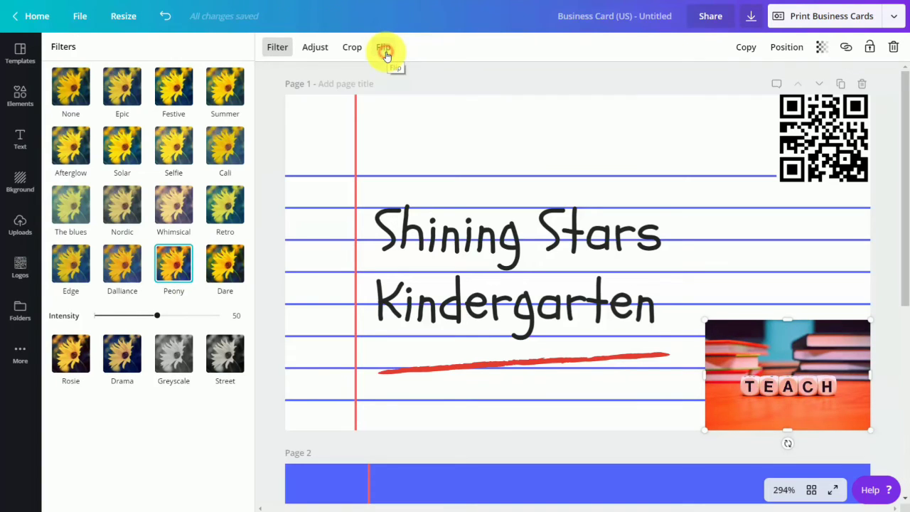
# Flip the TEACH photo horizontally and back again
pyautogui.click(385, 50)
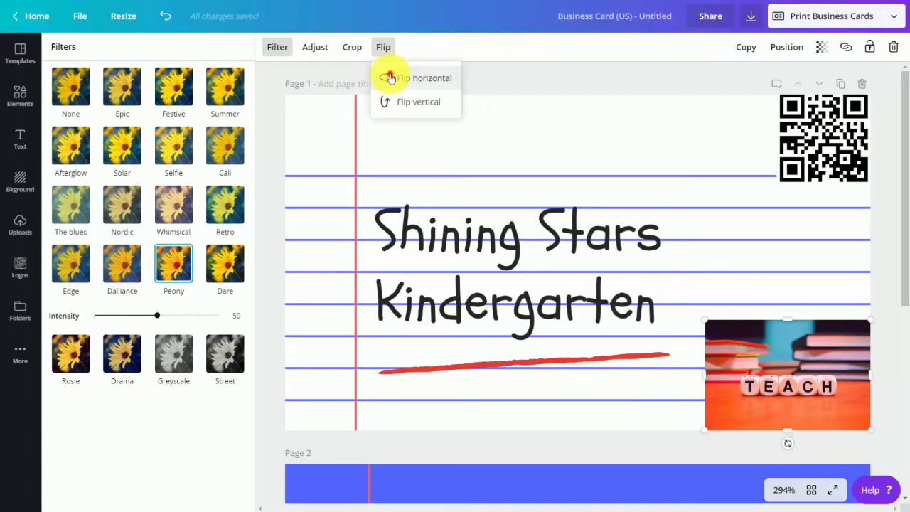
pyautogui.click(390, 78)
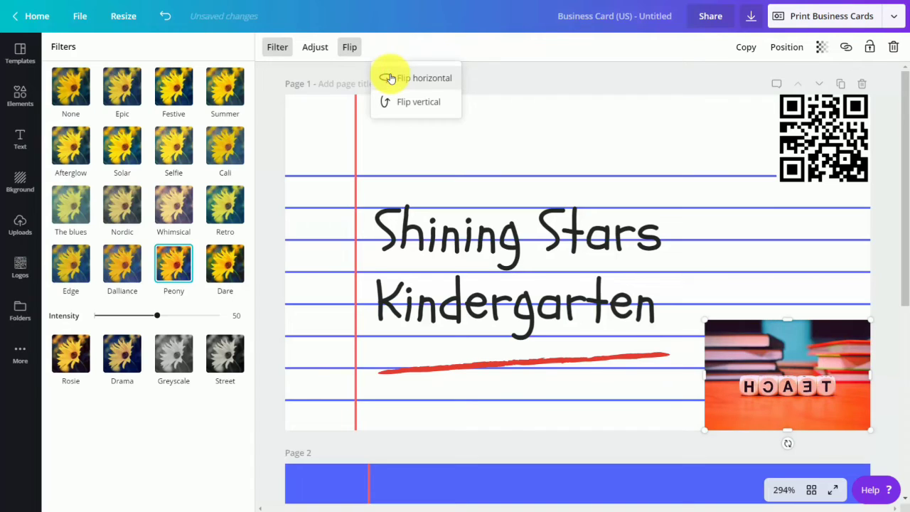
pyautogui.click(390, 79)
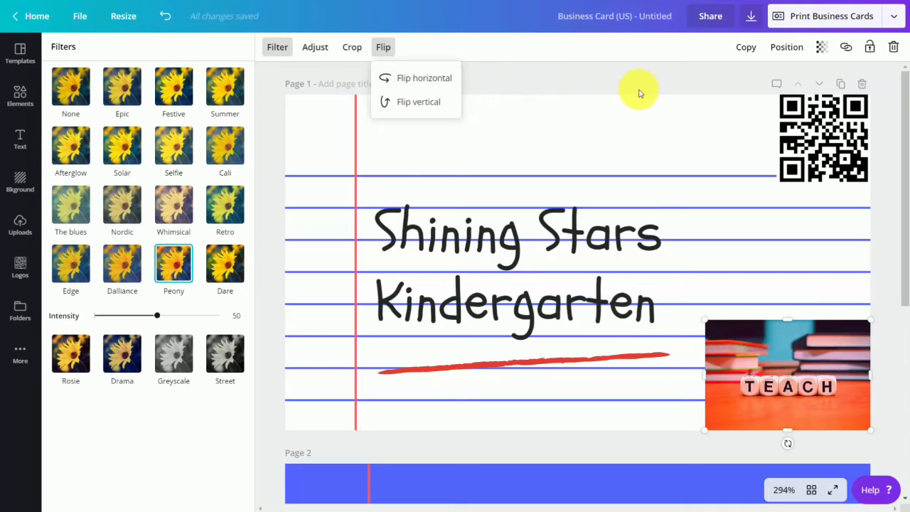
# Set the TEACH photo's transparency to 18
pyautogui.click(823, 50)
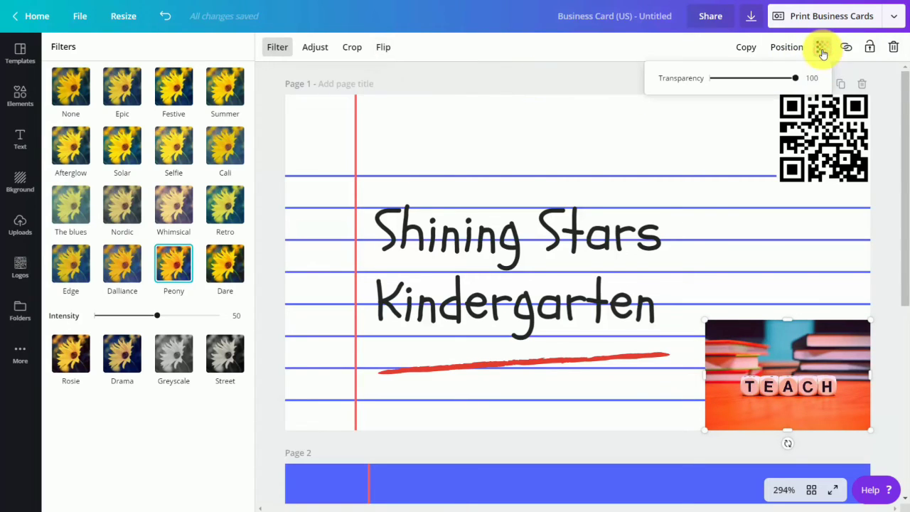
pyautogui.moveTo(794, 78); pyautogui.dragTo(724, 98)
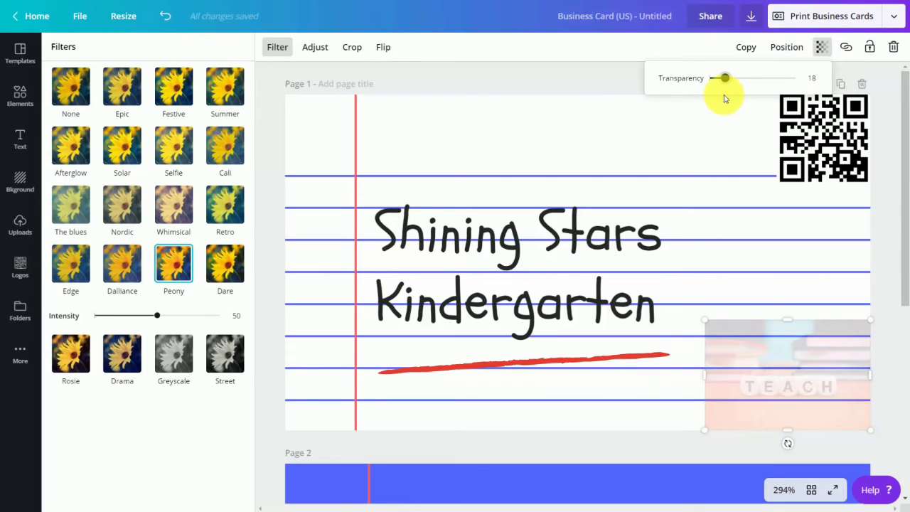
pyautogui.click(573, 74)
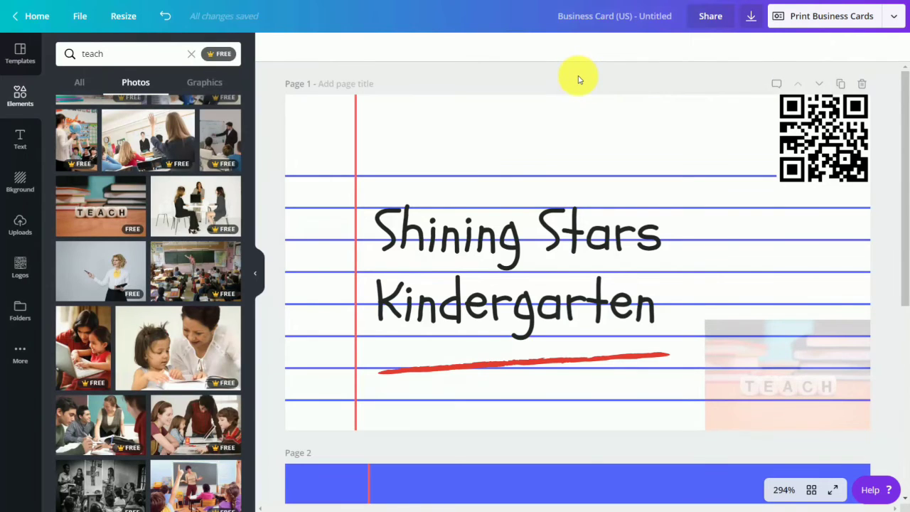
# Change the font of the whole Shining Stars Kindergarten title to the brand font Arimo
pyautogui.click(501, 228)
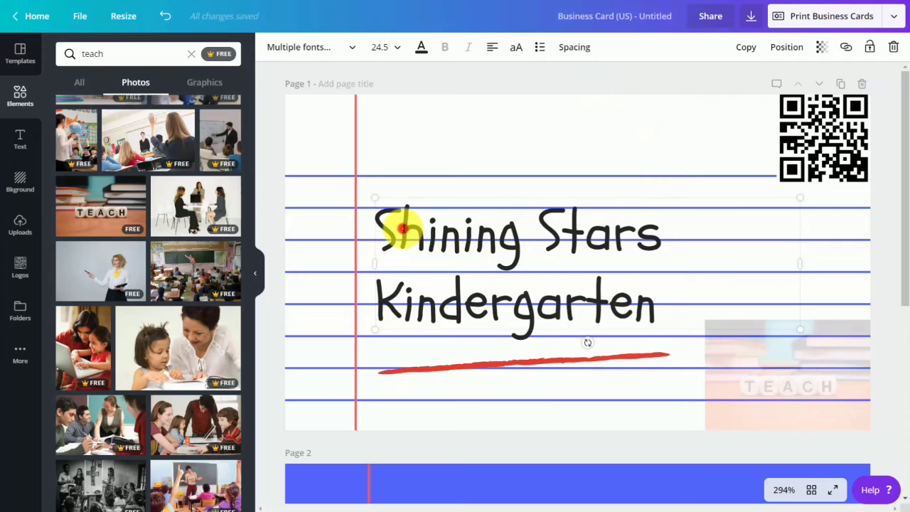
pyautogui.moveTo(403, 228); pyautogui.dragTo(626, 252)
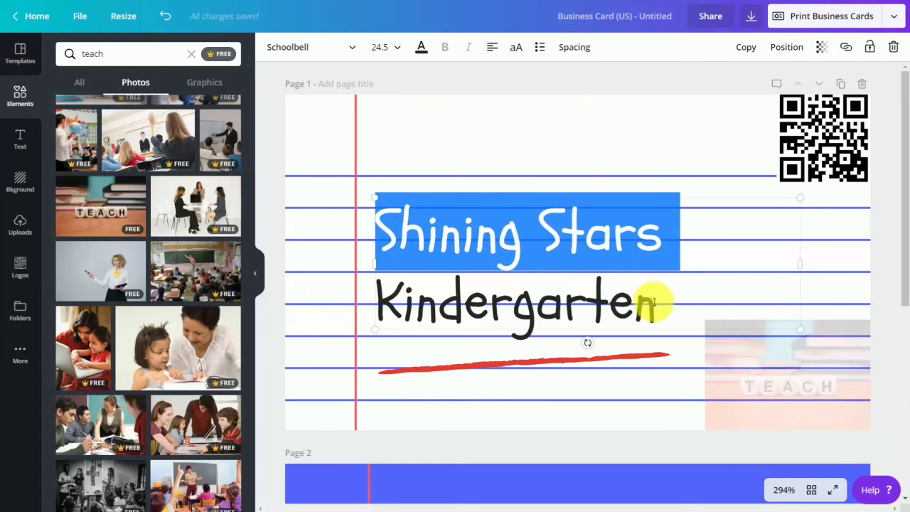
pyautogui.moveTo(655, 306); pyautogui.dragTo(380, 239)
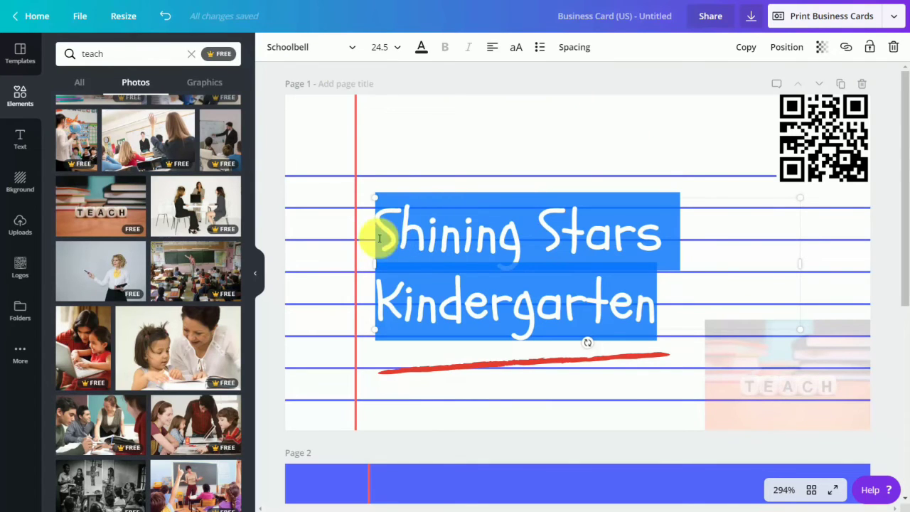
pyautogui.click(355, 47)
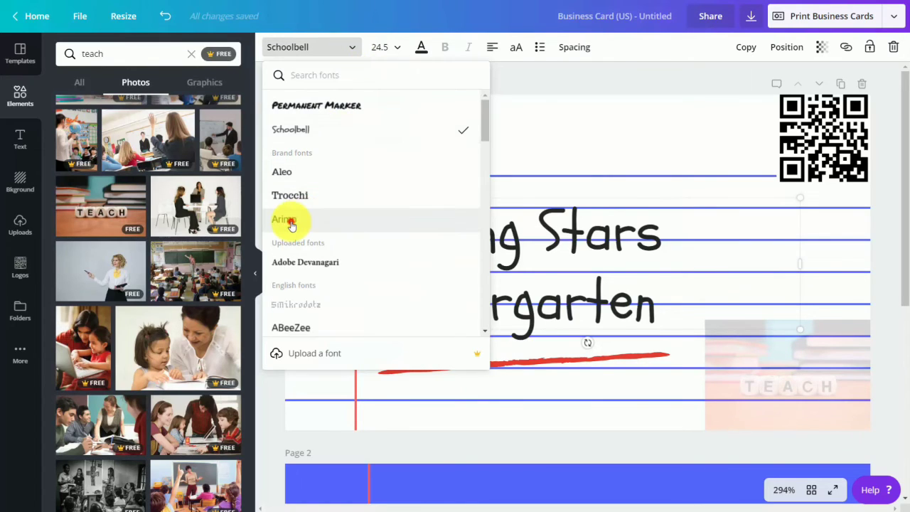
pyautogui.click(285, 220)
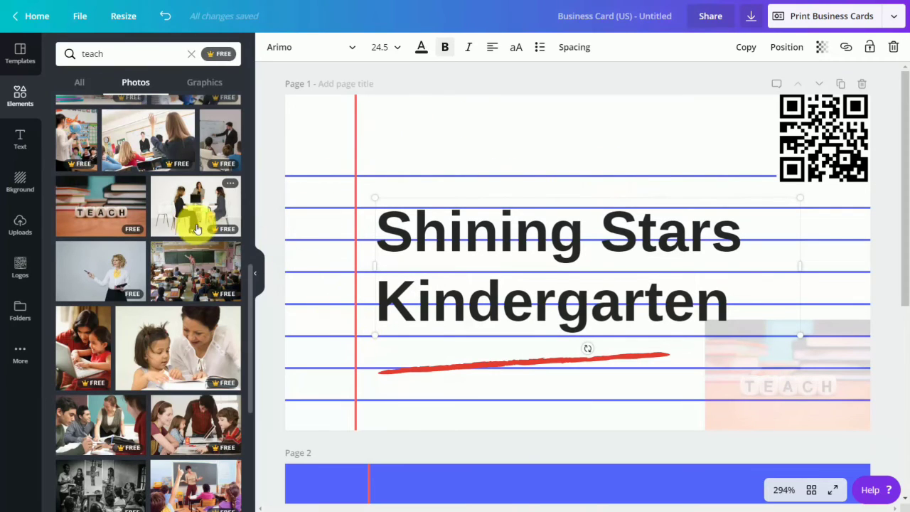
# Start a print order for the business cards and set the quantity to 2,000 copies
pyautogui.click(812, 17)
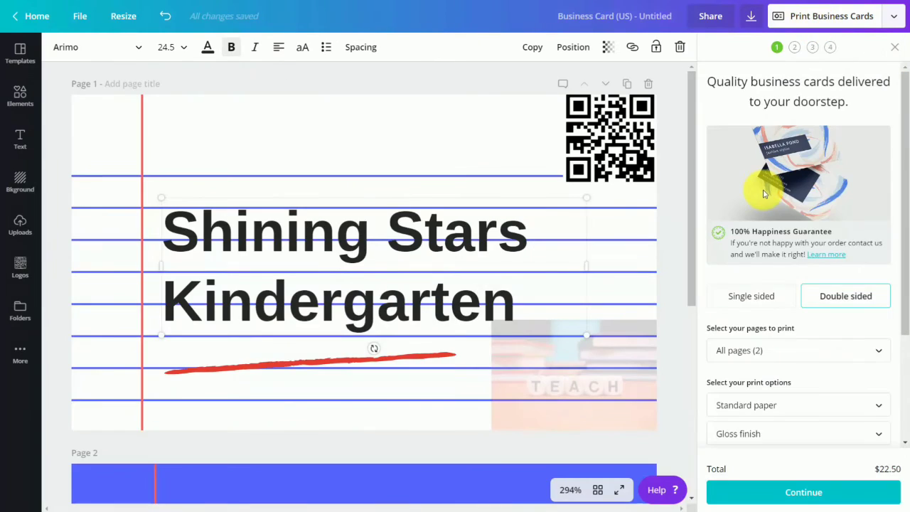
pyautogui.scroll(-2, 775, 178)
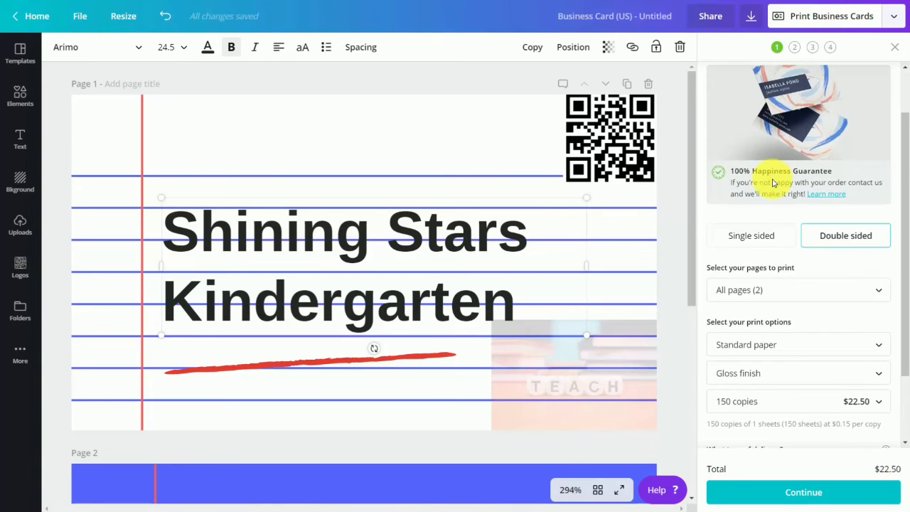
pyautogui.scroll(-3, 774, 183)
pyautogui.scroll(2, 774, 183)
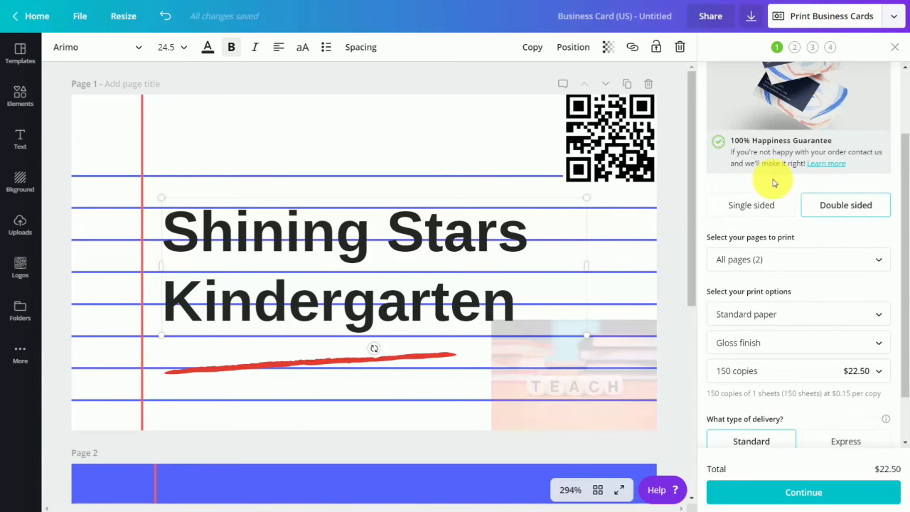
pyautogui.scroll(-2, 775, 188)
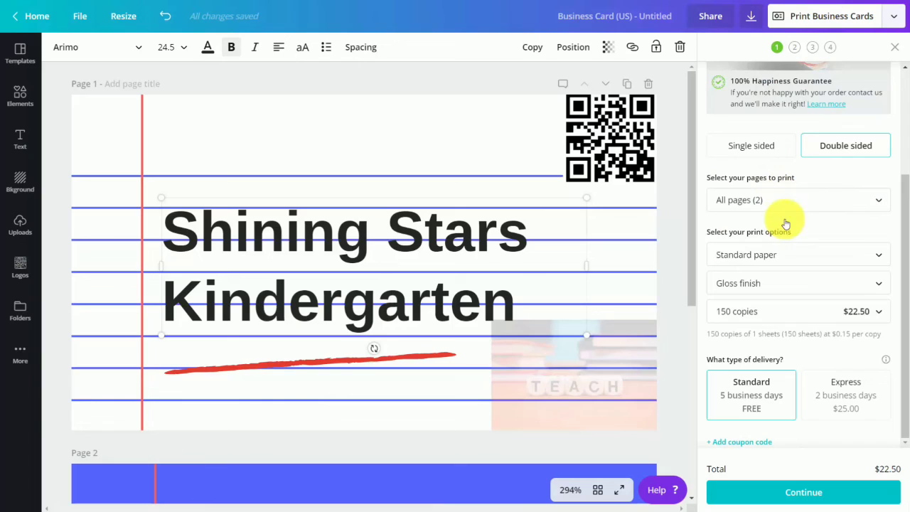
pyautogui.click(823, 317)
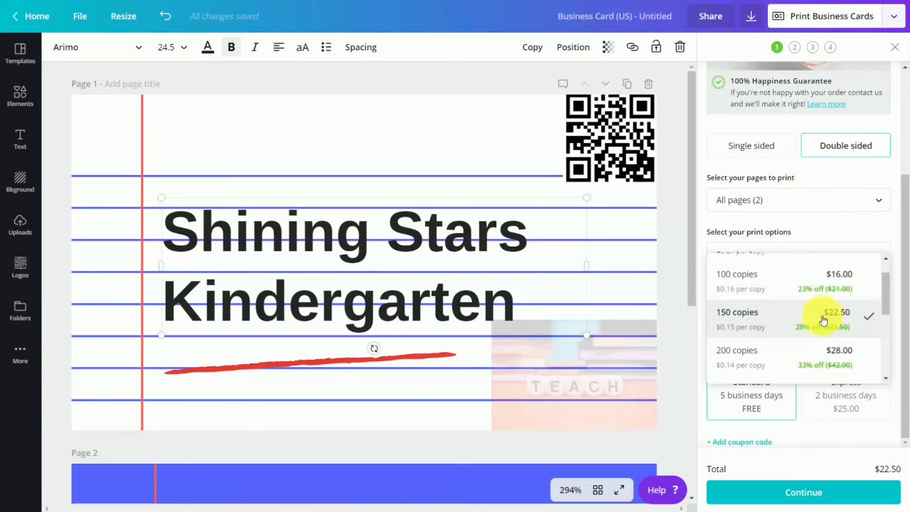
pyautogui.scroll(-5, 822, 320)
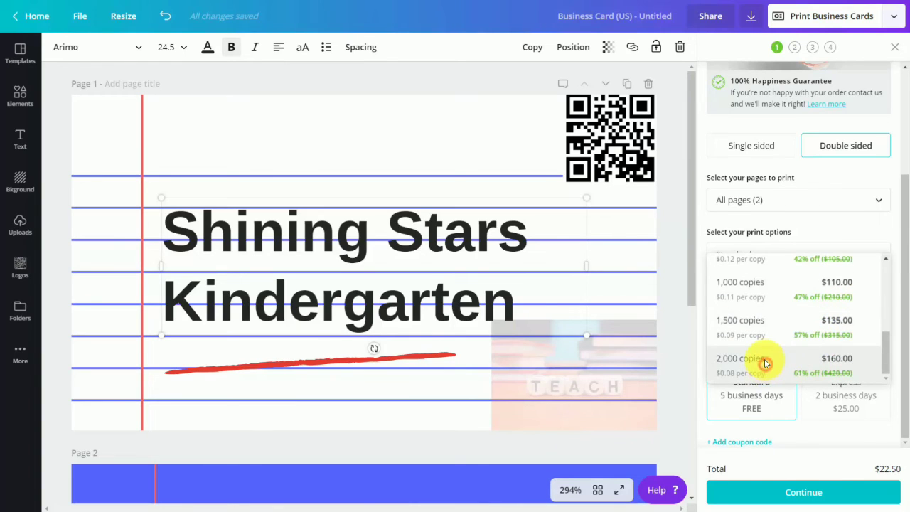
pyautogui.click(765, 363)
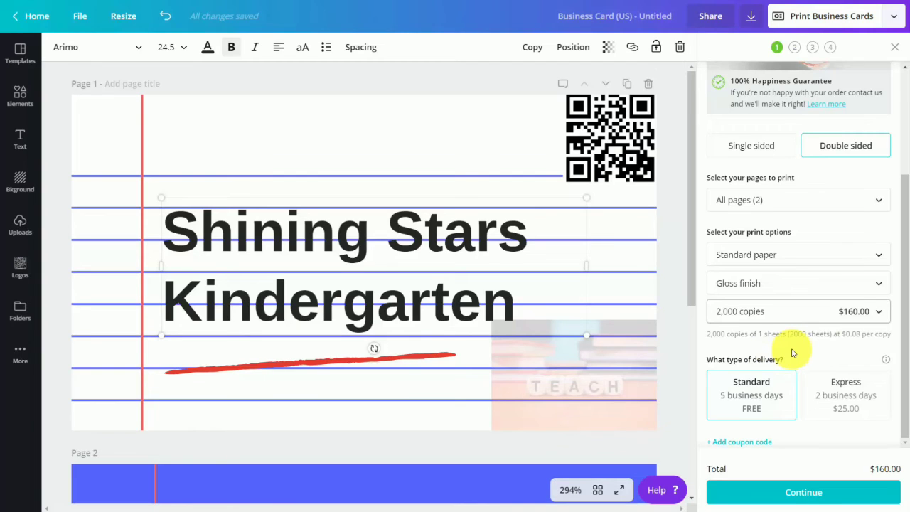
# Search the design types for "facebook" and create a new Facebook Event Cover
pyautogui.scroll(2, 793, 353)
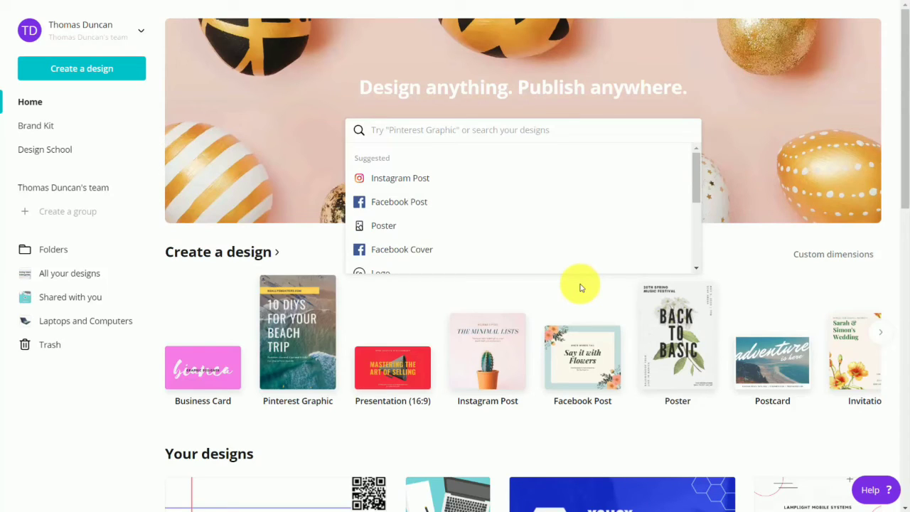
pyautogui.write('faceb')
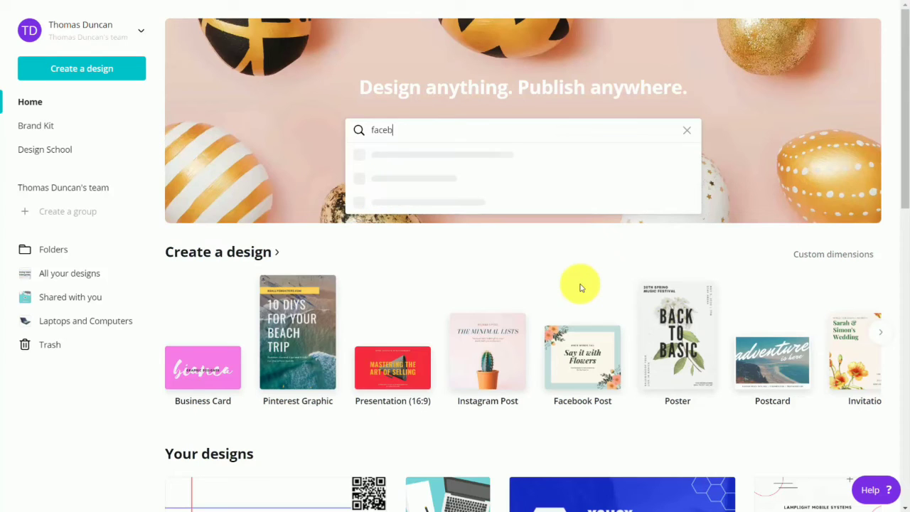
pyautogui.write('ook')
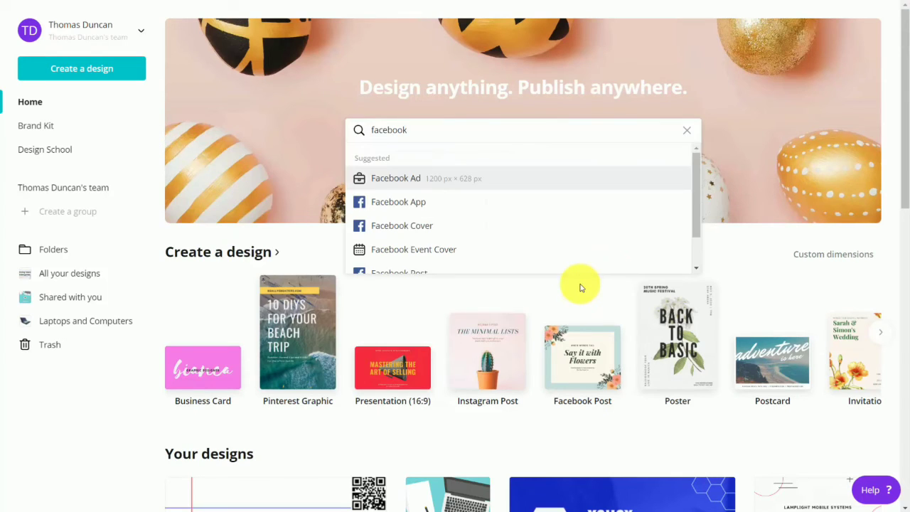
pyautogui.scroll(-1, 463, 258)
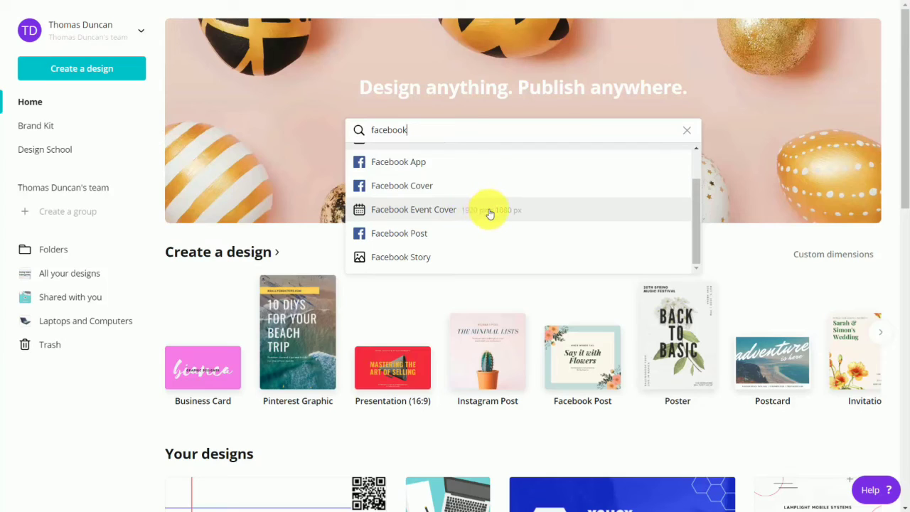
pyautogui.click(436, 215)
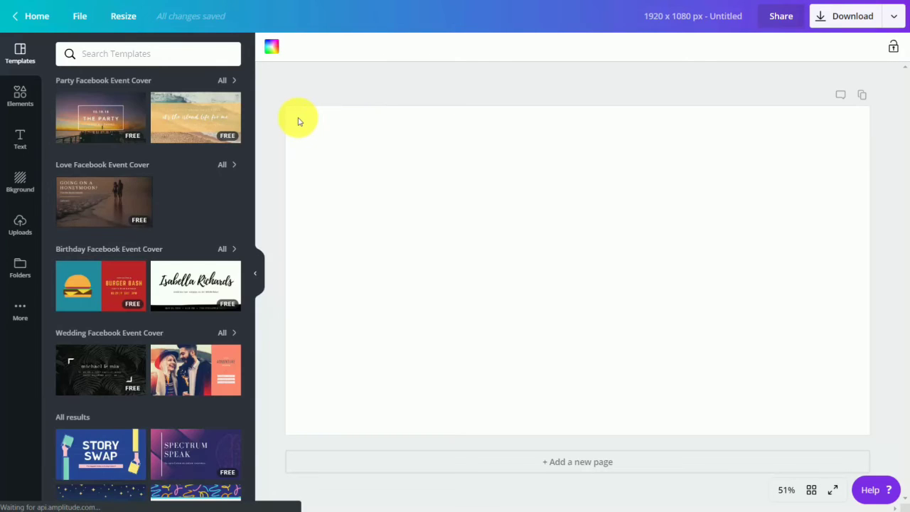
# Apply the GLOBAL BIZ SUMMIT template found with "marketing" and replace its background with the green brand color
pyautogui.moveTo(214, 100)
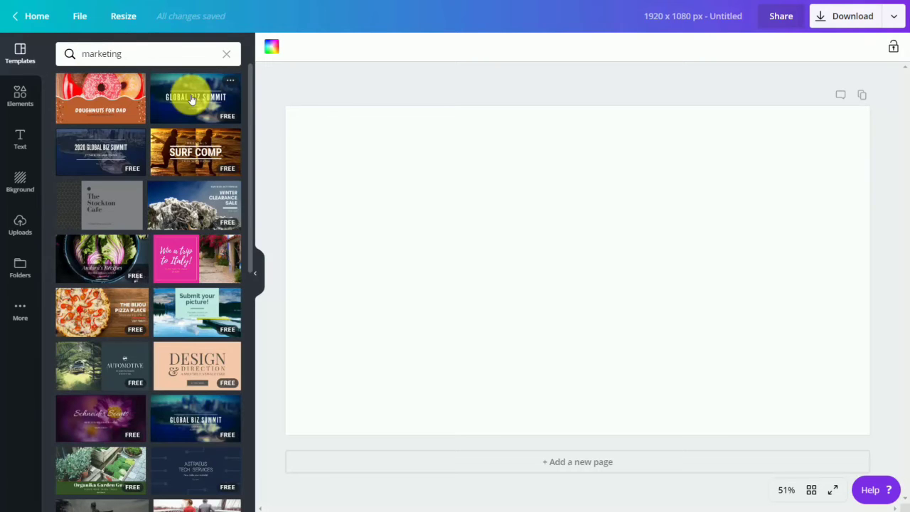
pyautogui.click(190, 99)
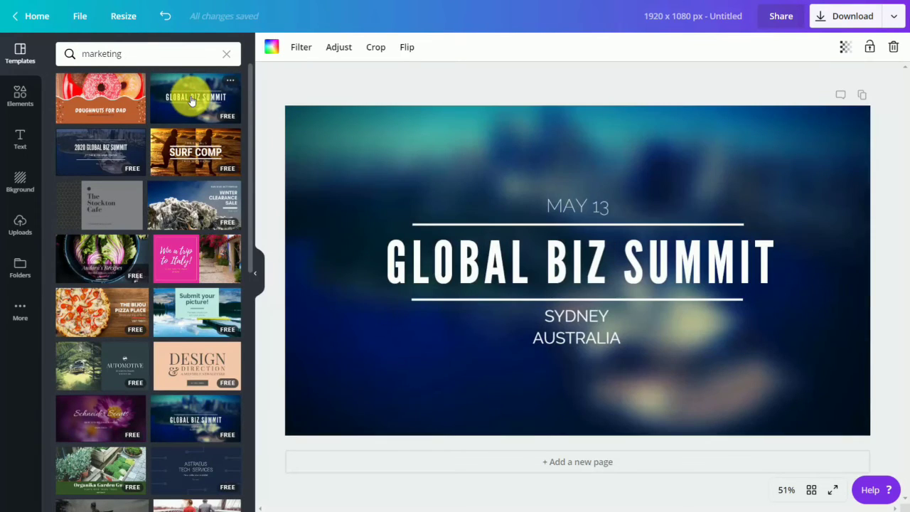
pyautogui.click(270, 50)
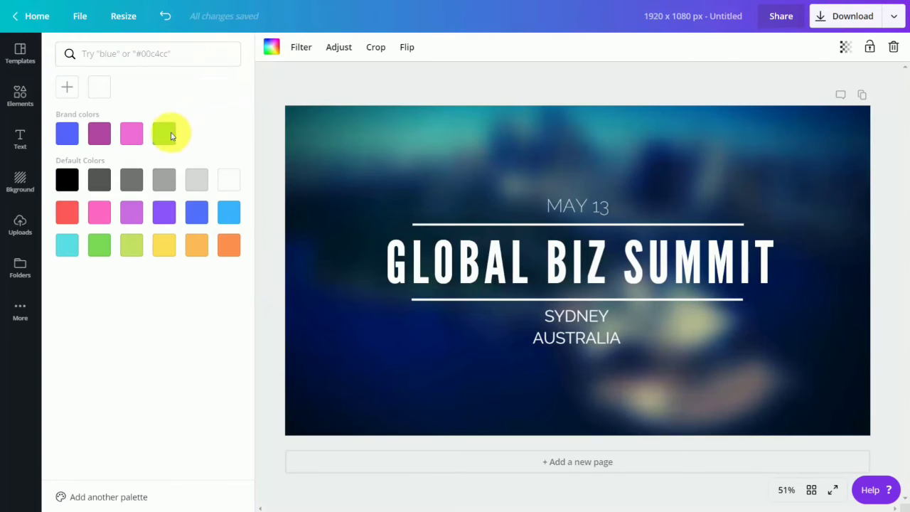
pyautogui.click(163, 134)
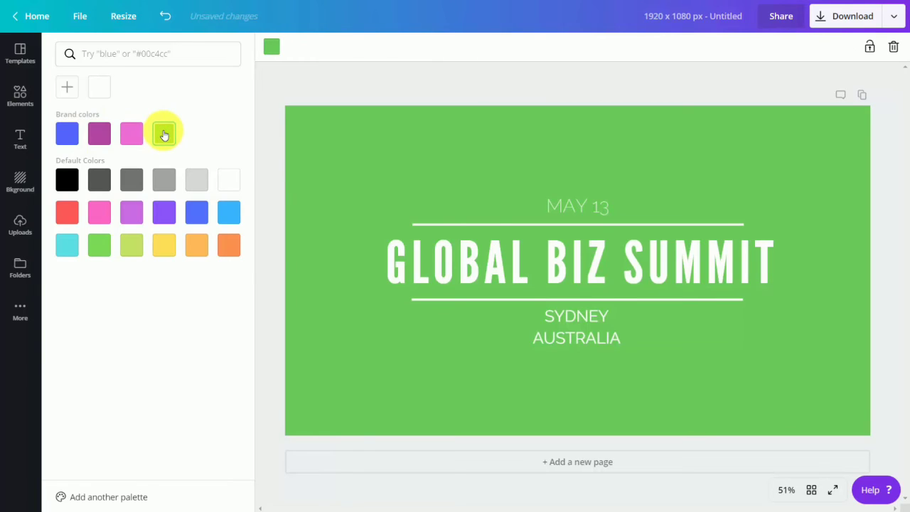
# Add the QR code from the Logos folder, shrink it and place it in the cover's upper-left corner
pyautogui.click(20, 96)
pyautogui.click(21, 268)
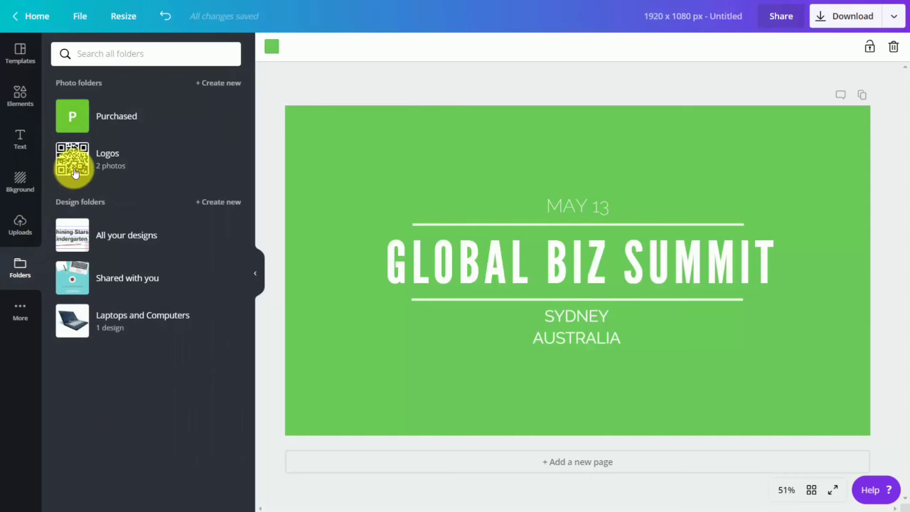
pyautogui.click(74, 173)
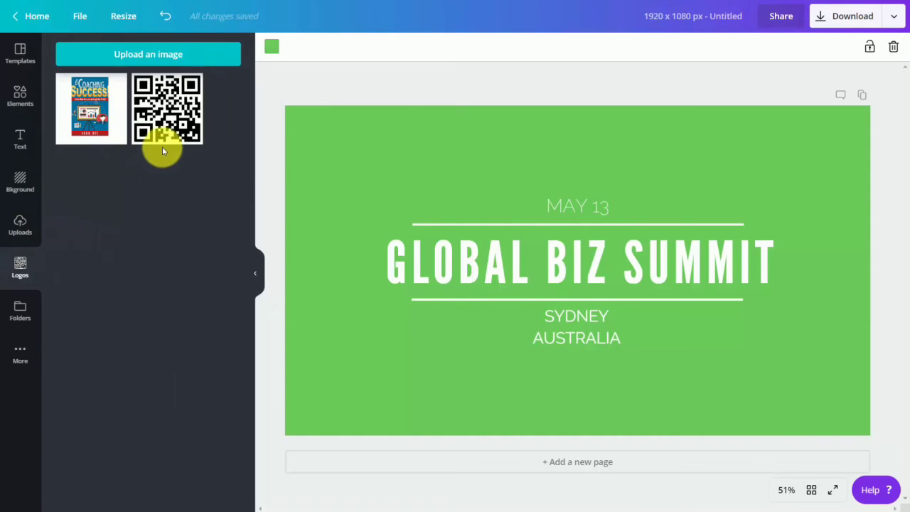
pyautogui.click(162, 145)
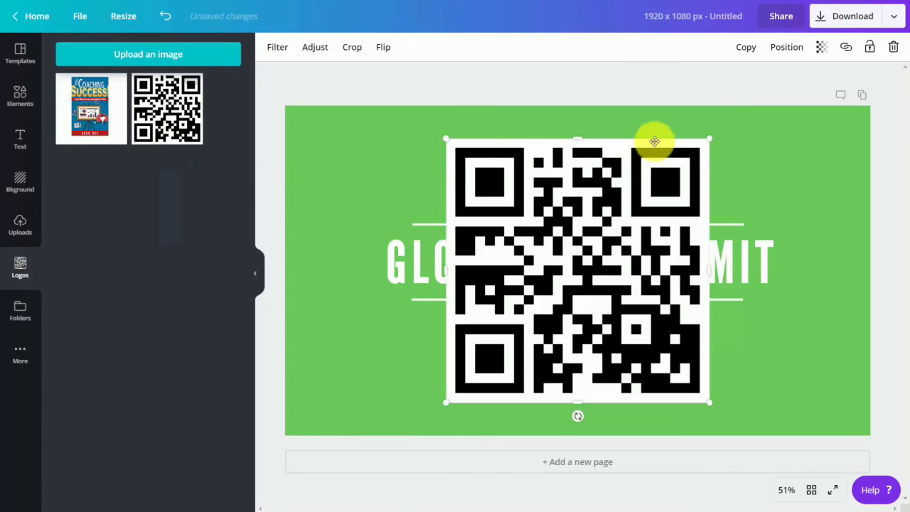
pyautogui.moveTo(709, 136); pyautogui.dragTo(356, 120)
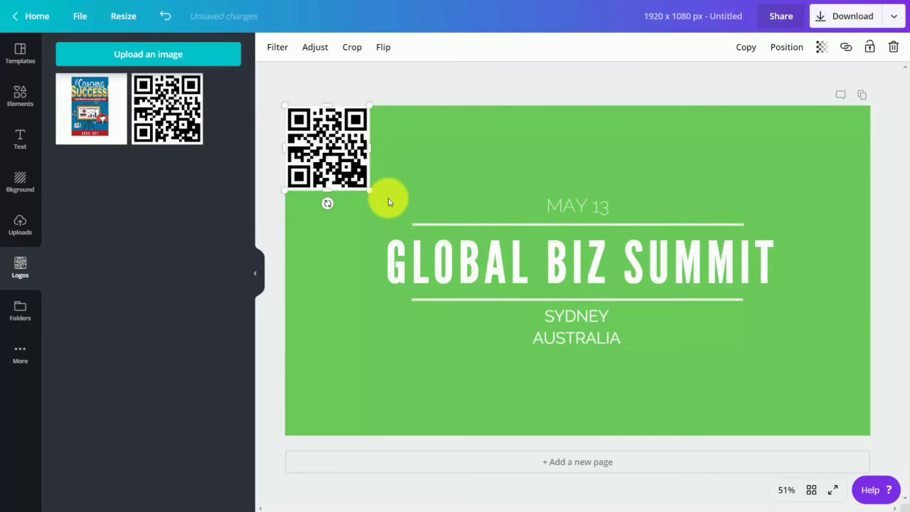
# Change the GLOBAL BIZ SUMMIT title to the first listed brand font and replace the location text with CHICAGO ILLINOIS
pyautogui.doubleClick(470, 252)
pyautogui.tripleClick(469, 252)
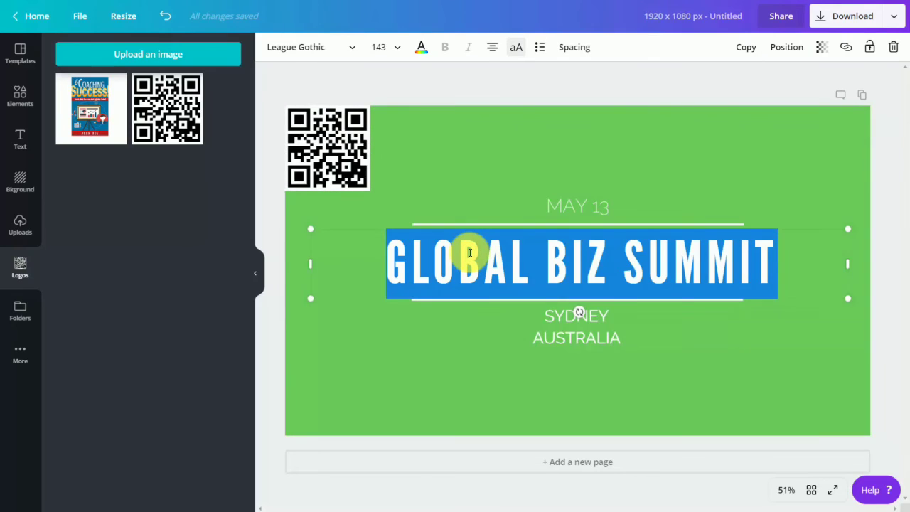
pyautogui.click(350, 47)
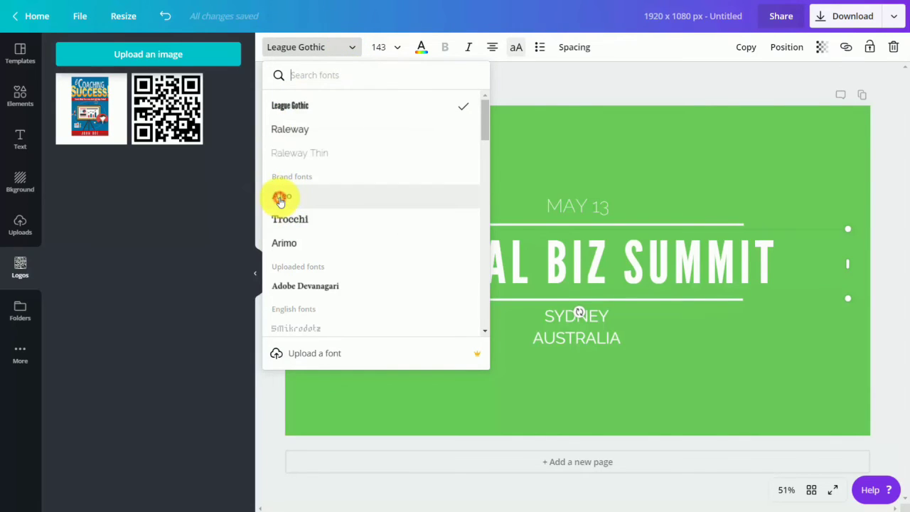
pyautogui.click(280, 200)
pyautogui.click(331, 244)
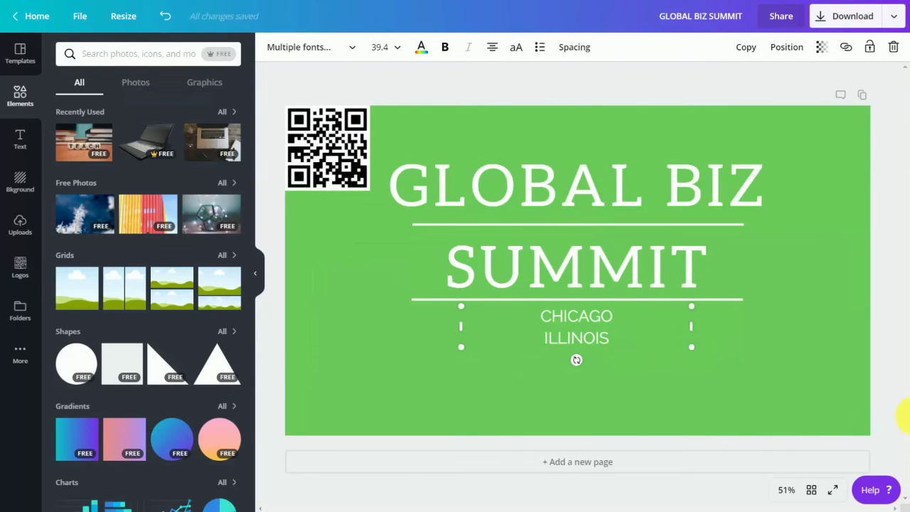
# Add the recently used laptop image, shrink it into the cover's lower-right corner and flip it horizontally
pyautogui.click(148, 153)
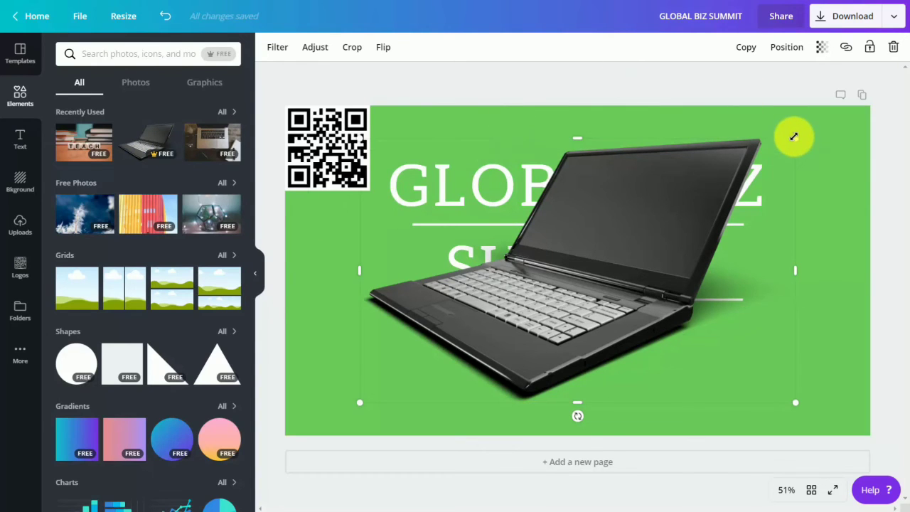
pyautogui.moveTo(794, 137); pyautogui.dragTo(545, 292)
pyautogui.moveTo(489, 342); pyautogui.dragTo(789, 335)
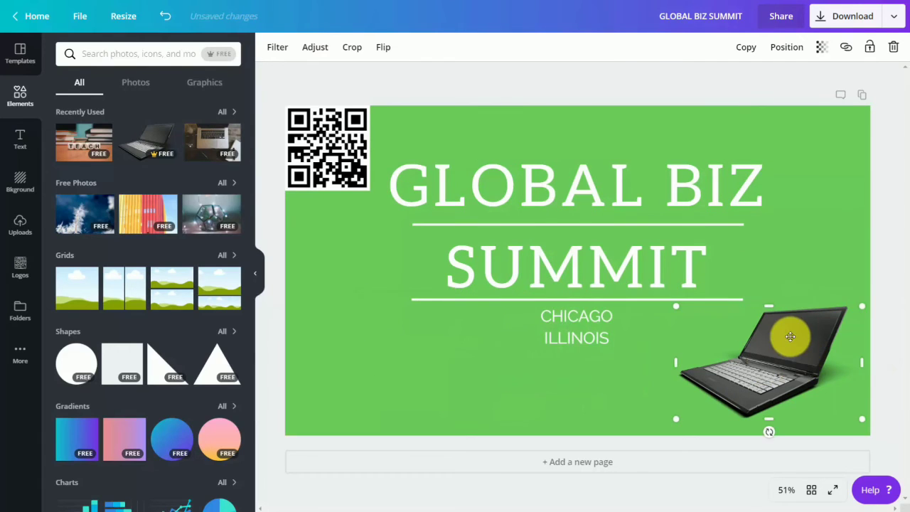
pyautogui.click(382, 47)
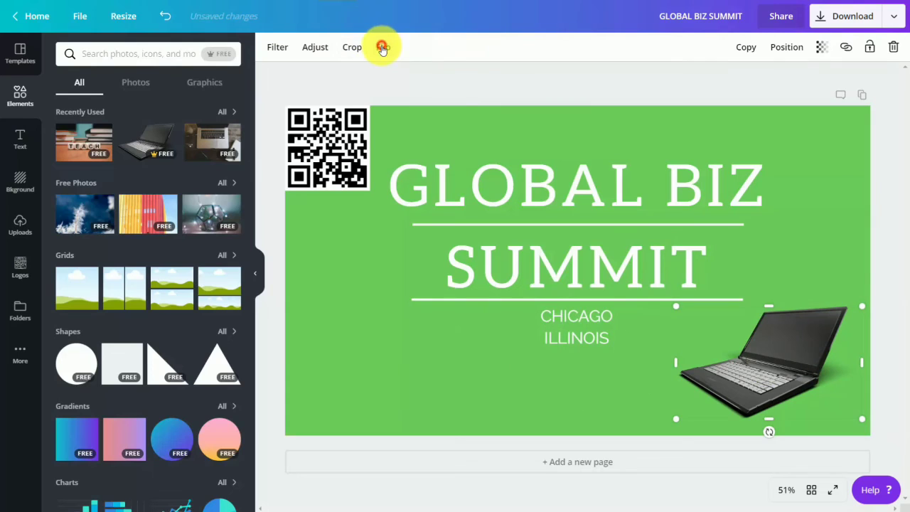
pyautogui.click(408, 84)
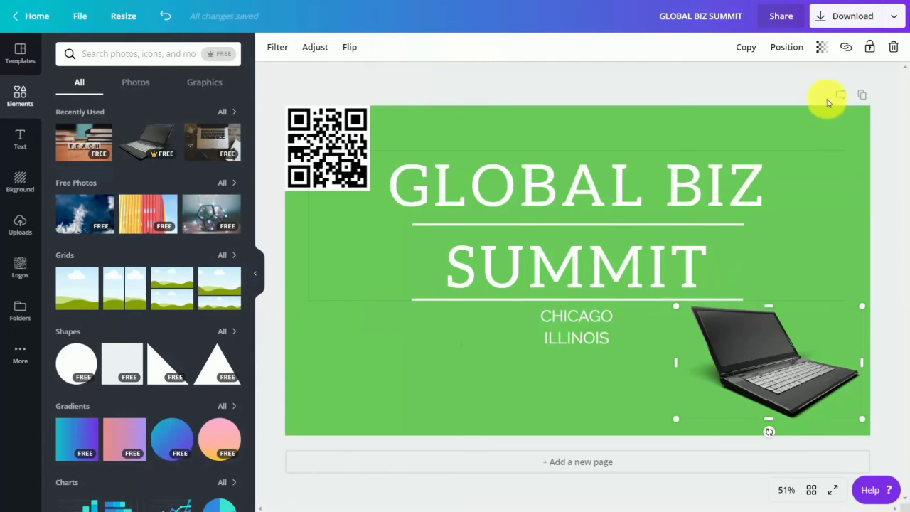
# Download the event cover as a PNG, saved as GLOBAL BIZ SUMMIT.png in the images downloaded folder
pyautogui.click(822, 22)
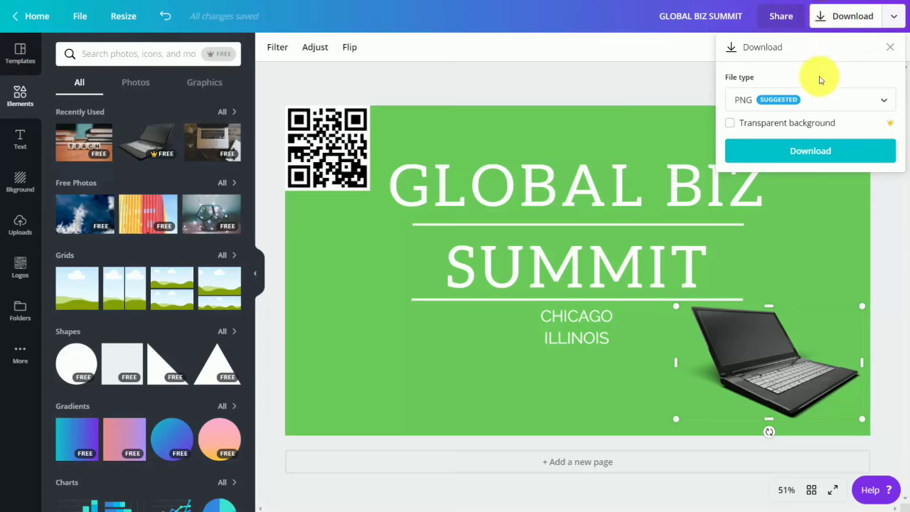
pyautogui.click(816, 99)
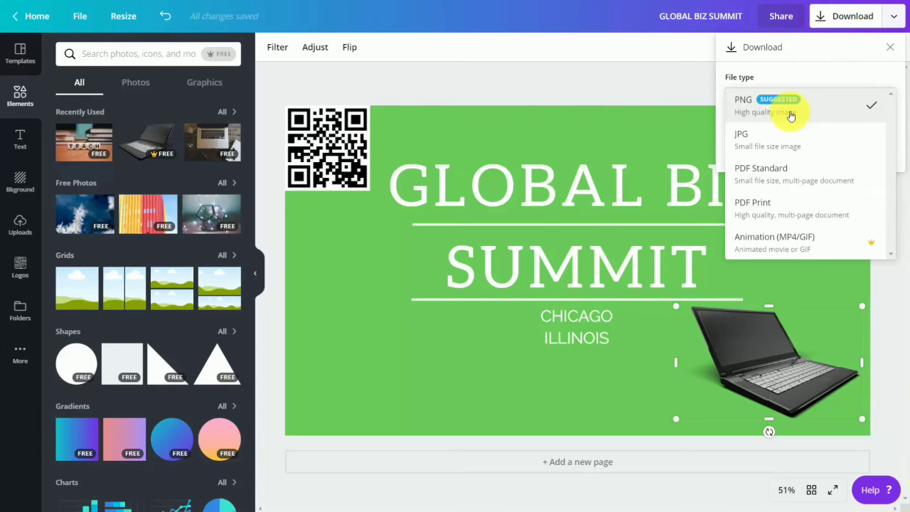
pyautogui.click(789, 114)
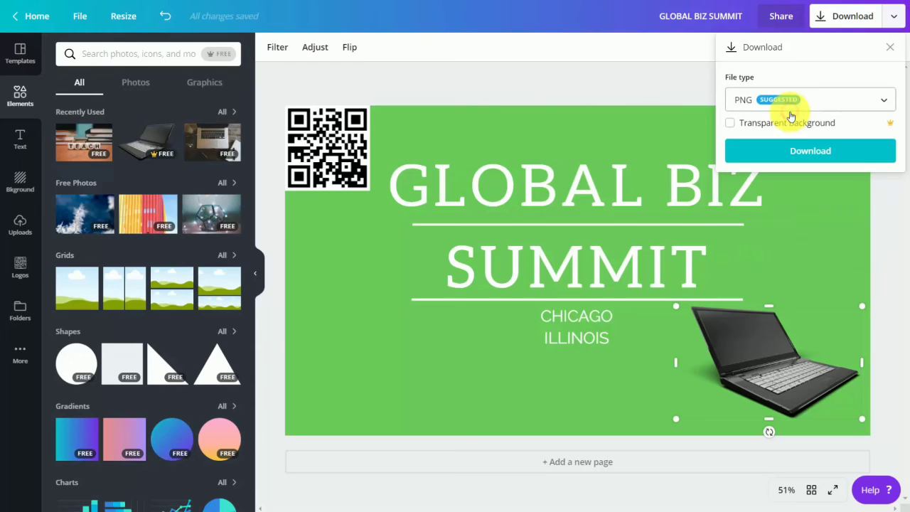
pyautogui.click(798, 153)
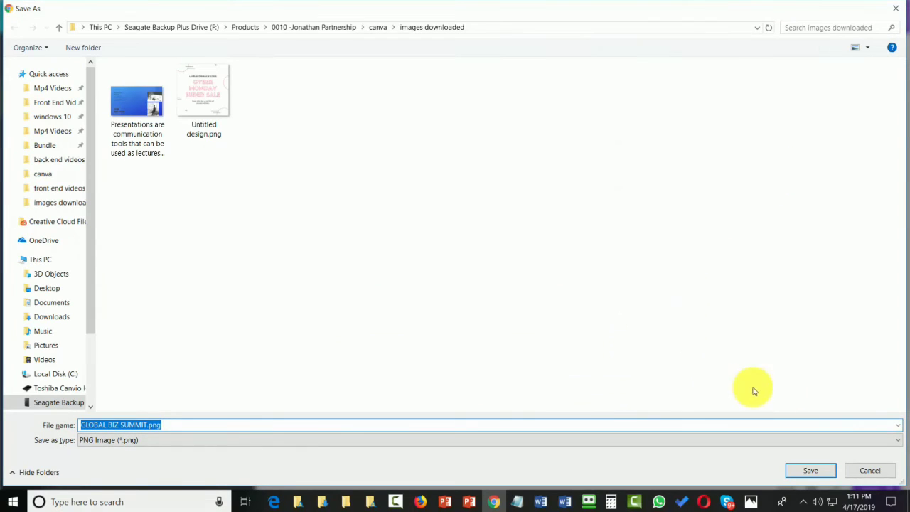
pyautogui.click(805, 469)
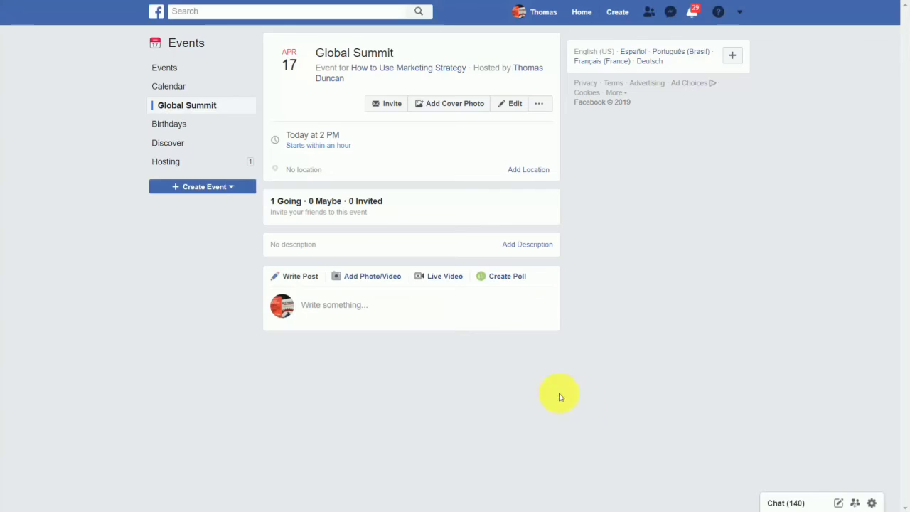
# In Facebook, upload the GLOBAL BIZ SUMMIT image as the Global Summit event's cover photo and save the event
pyautogui.click(450, 107)
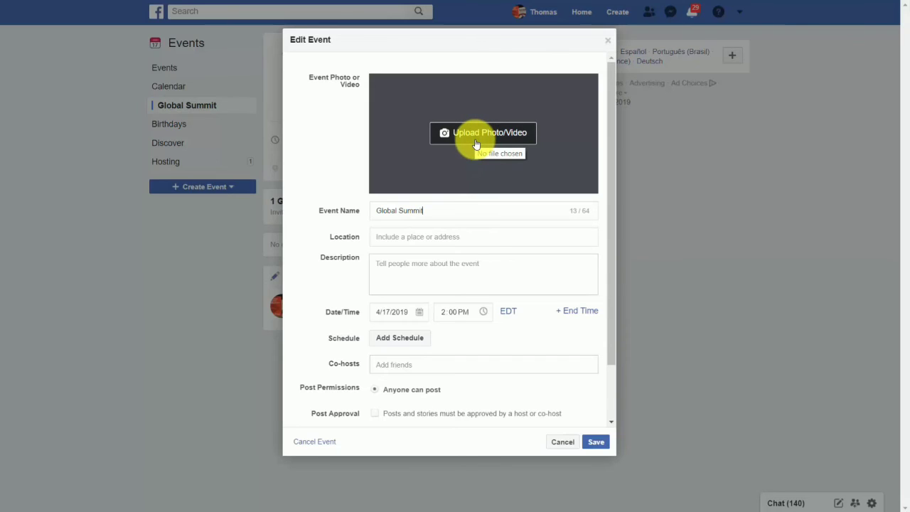
pyautogui.click(477, 144)
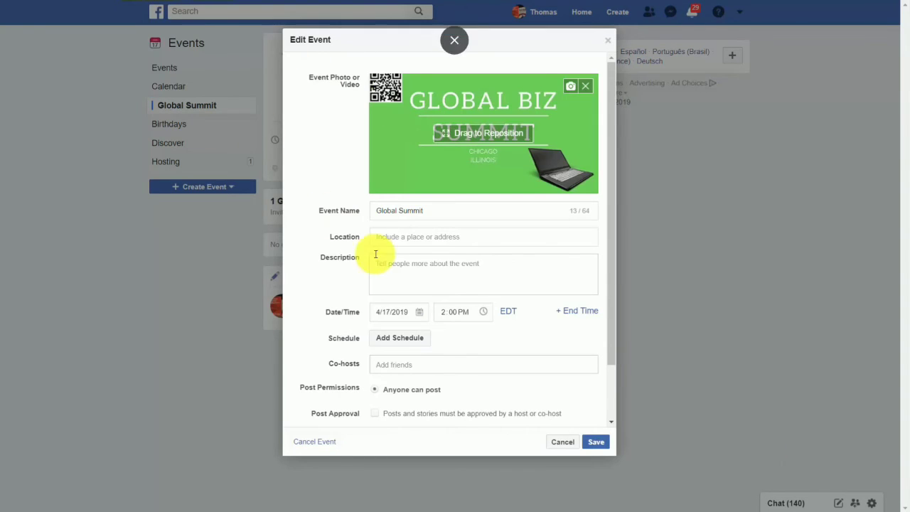
pyautogui.click(595, 442)
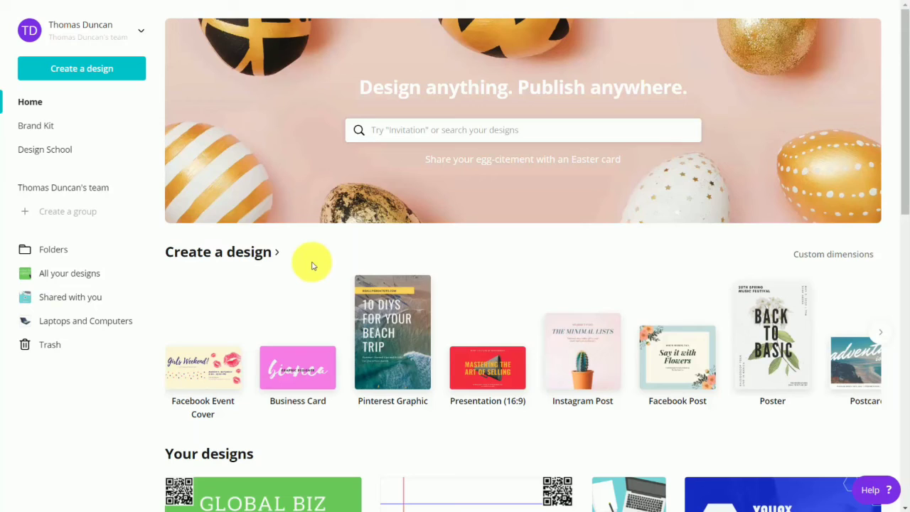
# Back in Canva, create an Instagram Post and apply the MONTHLY HACKATHON template found by searching for "technology"
pyautogui.click(583, 352)
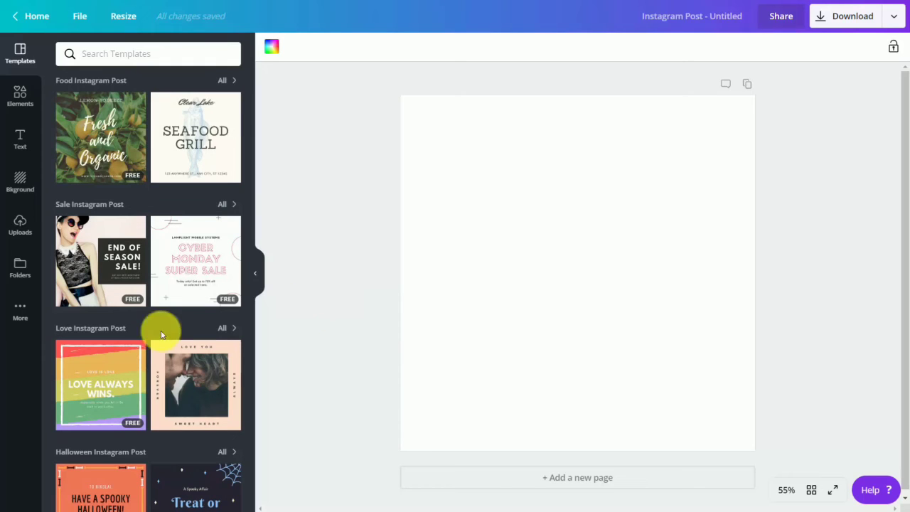
pyautogui.click(120, 54)
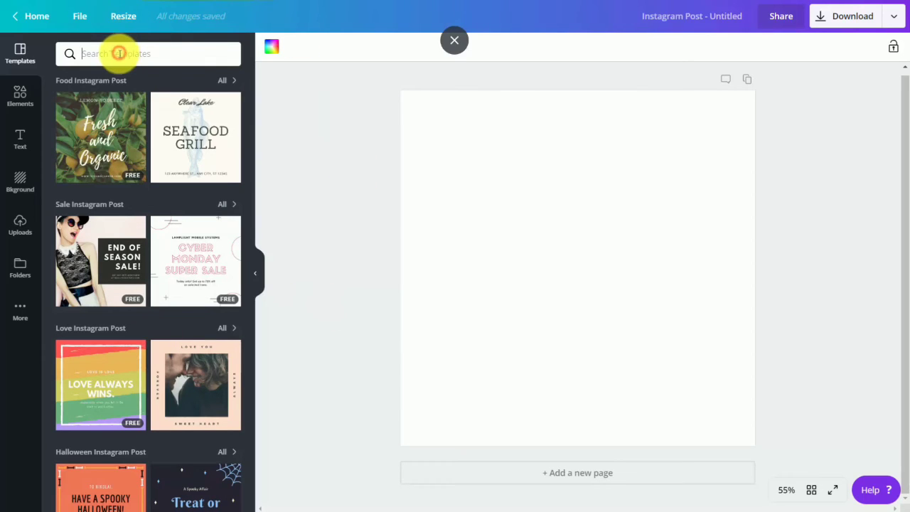
pyautogui.write('technology')
pyautogui.press('Return')
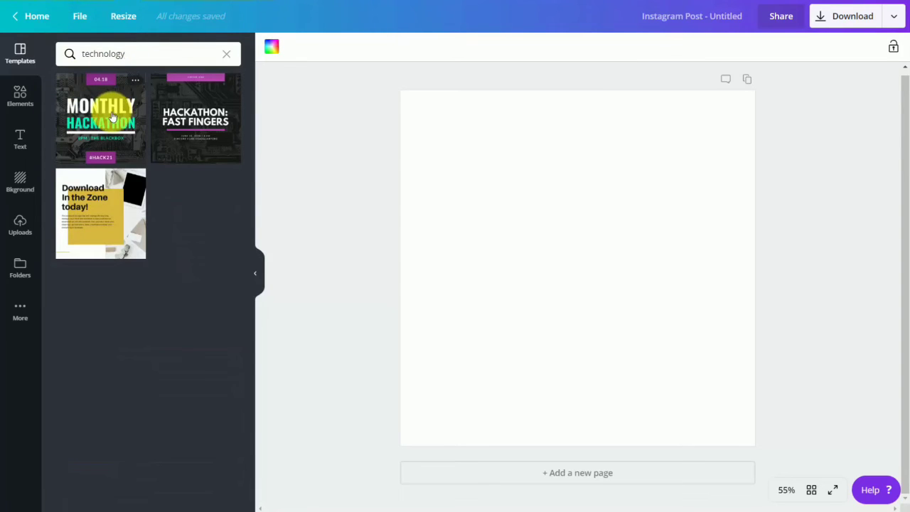
pyautogui.click(114, 112)
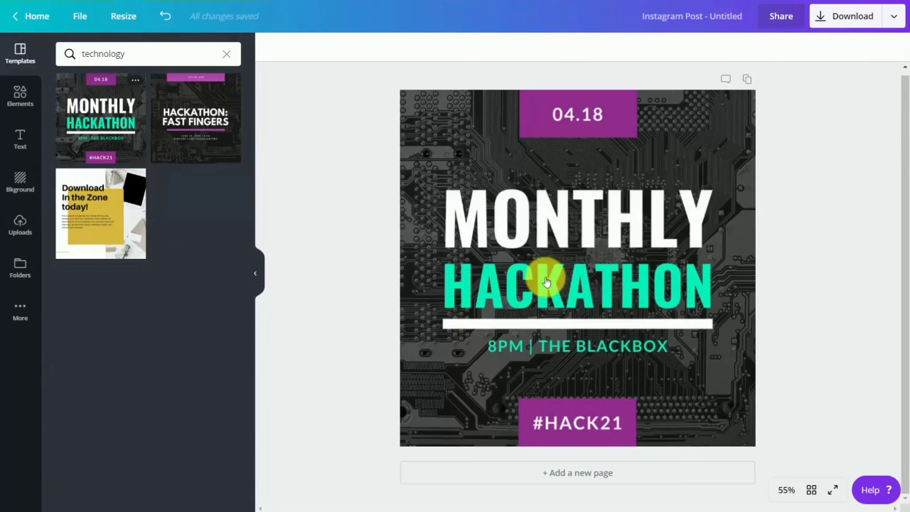
# Apply the Nordic filter to the post's circuit-board background image
pyautogui.click(591, 249)
pyautogui.doubleClick(613, 189)
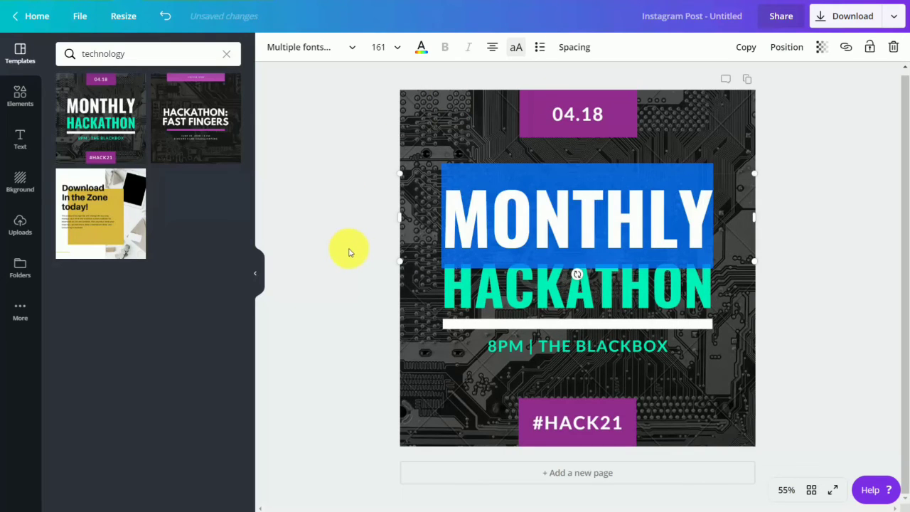
pyautogui.click(401, 318)
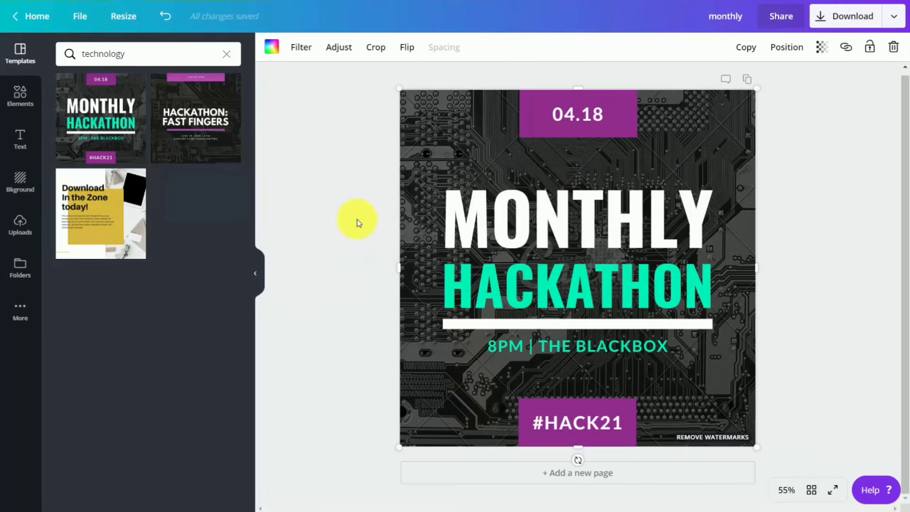
pyautogui.click(301, 50)
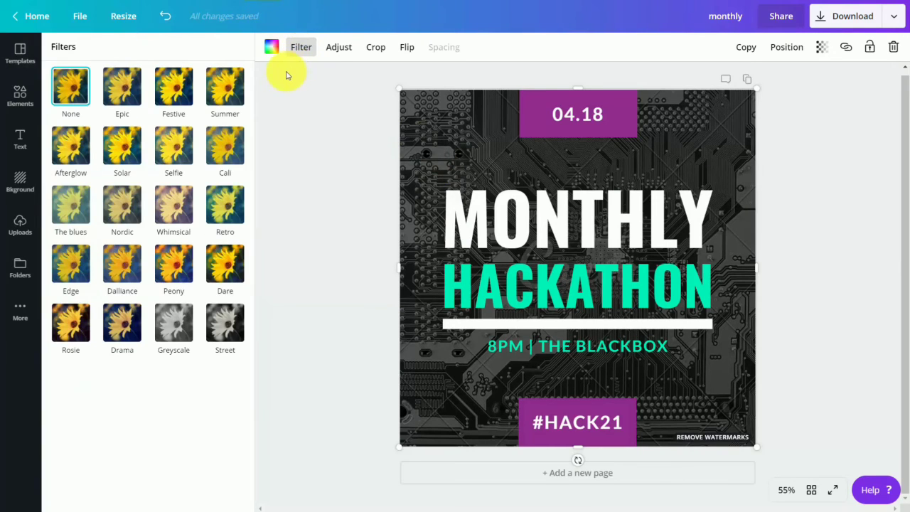
pyautogui.click(116, 207)
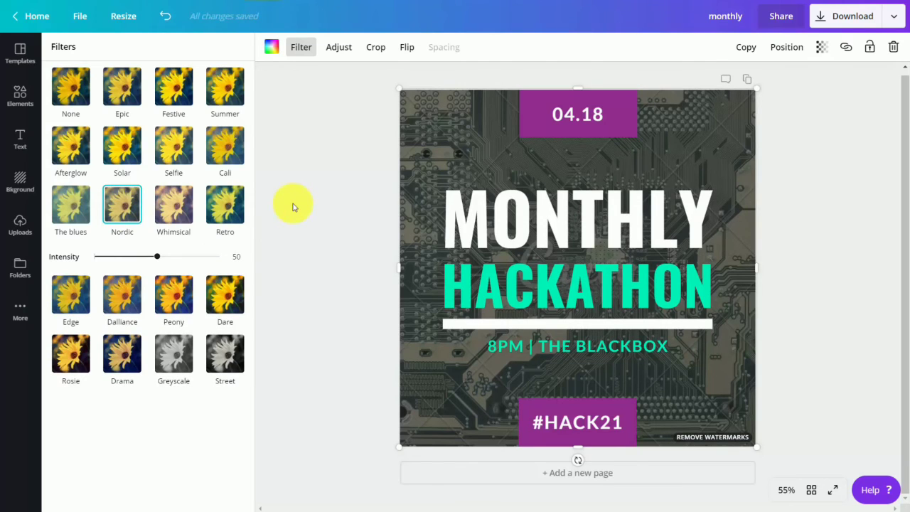
# Adjust the circuit-board background's tint to 57 and its saturation to -91
pyautogui.click(338, 47)
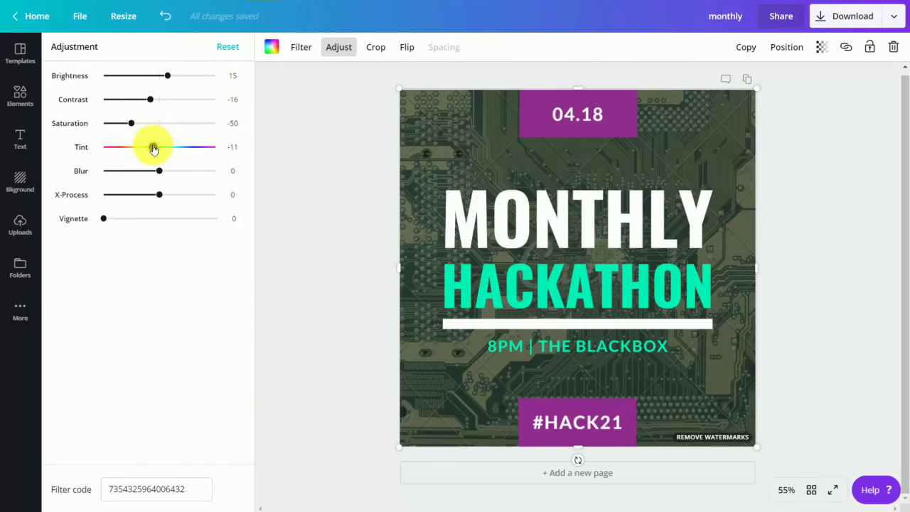
pyautogui.moveTo(153, 147); pyautogui.dragTo(193, 154)
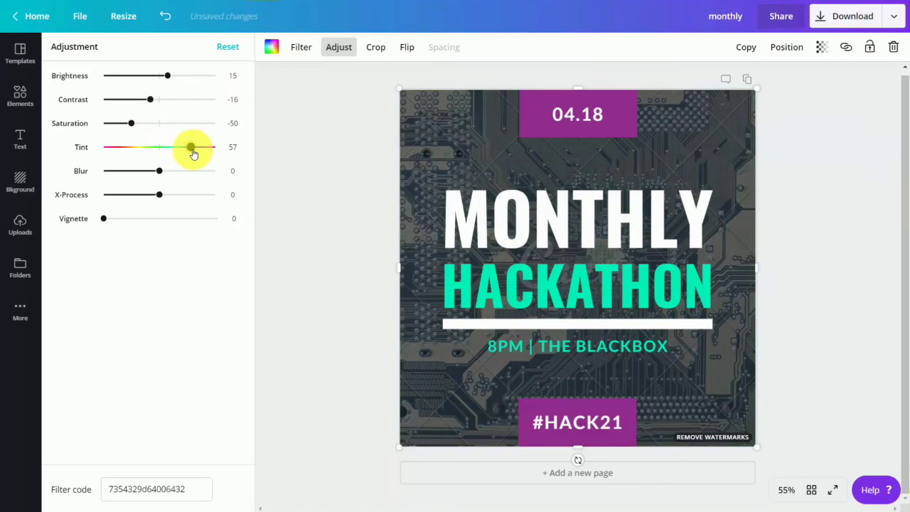
pyautogui.moveTo(128, 122); pyautogui.dragTo(113, 136)
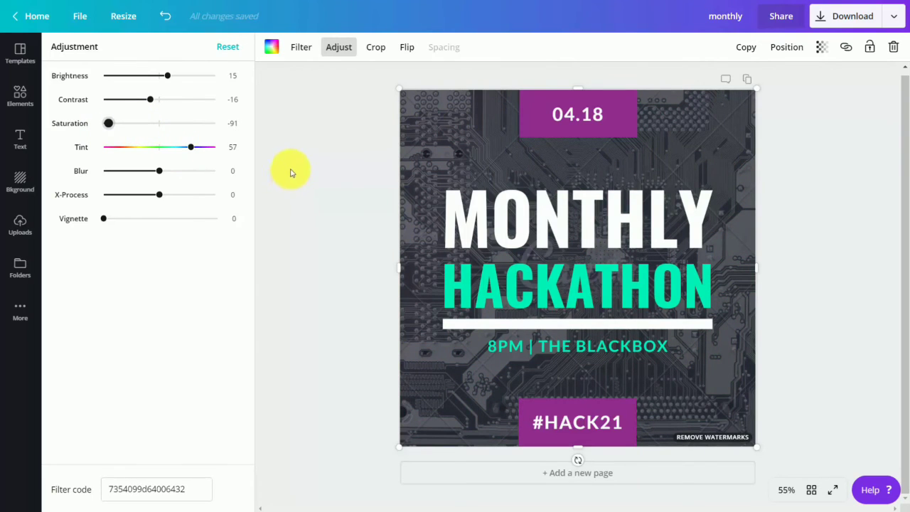
# Add the QR code from the Logos folder, shrink it to about 186 × 186 and place it at the post's right edge beside the time and venue line
pyautogui.click(20, 269)
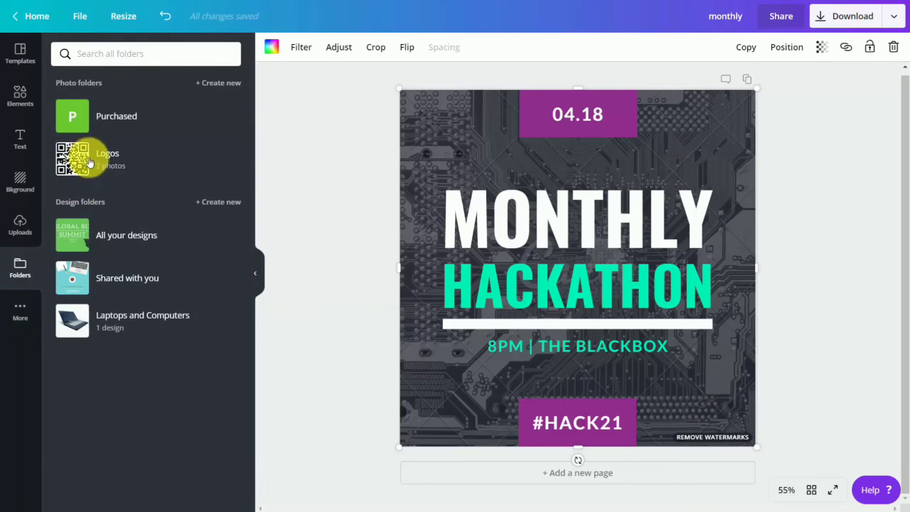
pyautogui.click(85, 154)
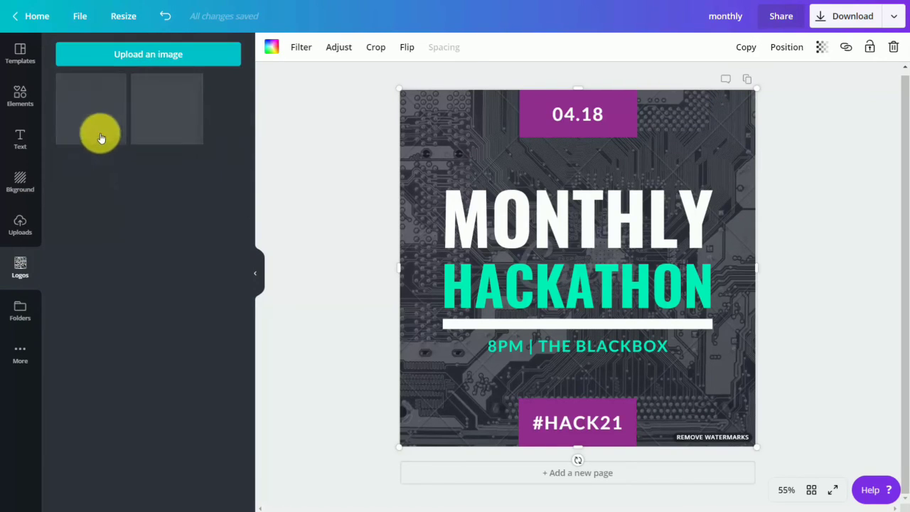
pyautogui.click(158, 113)
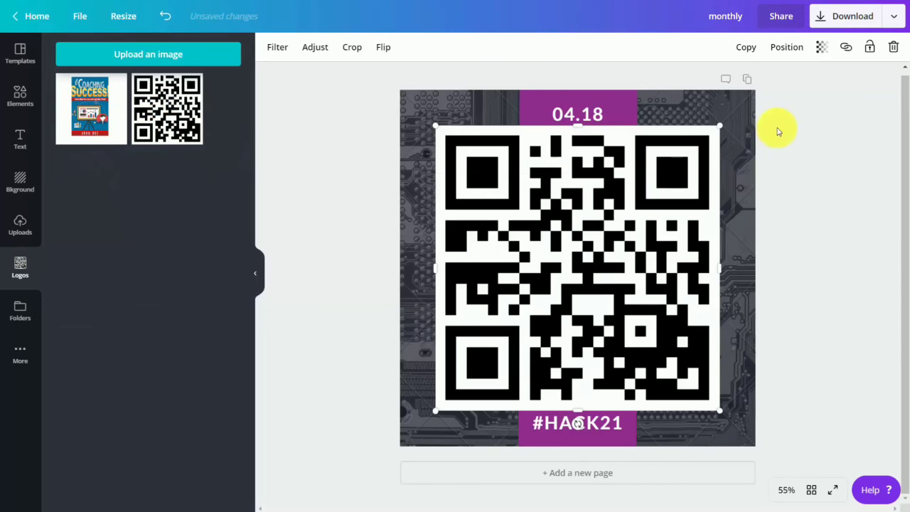
pyautogui.moveTo(713, 128); pyautogui.dragTo(473, 351)
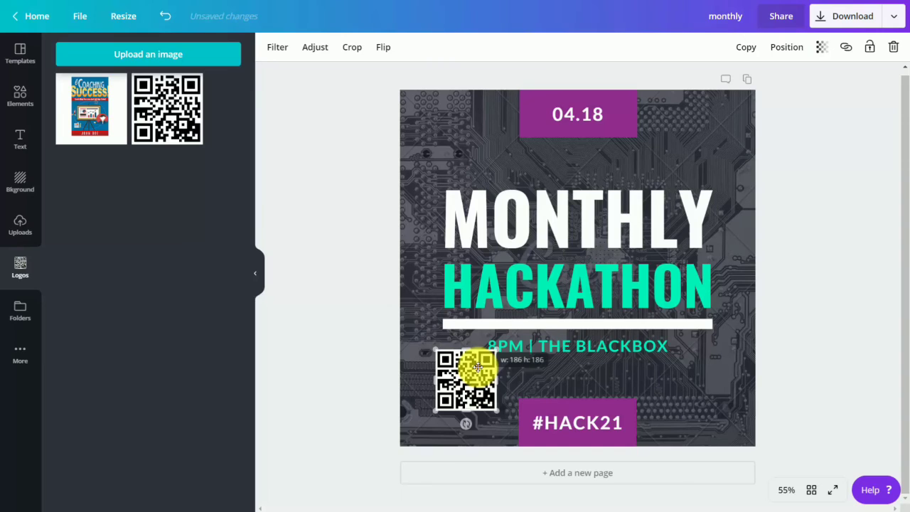
pyautogui.moveTo(477, 366); pyautogui.dragTo(733, 355)
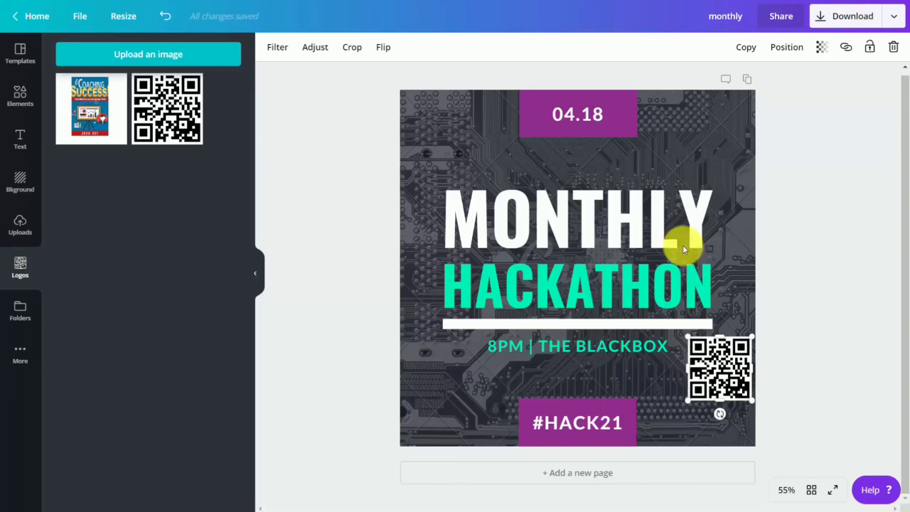
# Change the font of the MONTHLY and HACKATHON headings to the brand font Arimo
pyautogui.doubleClick(561, 228)
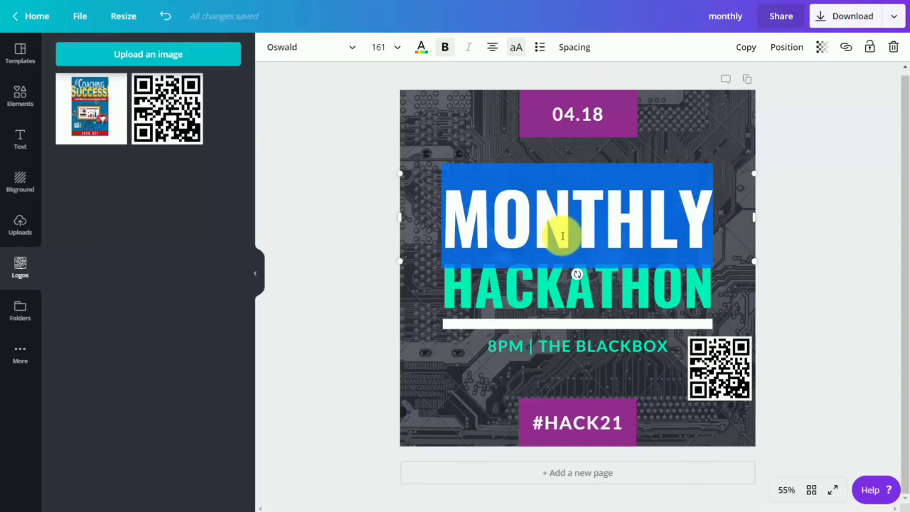
pyautogui.click(319, 49)
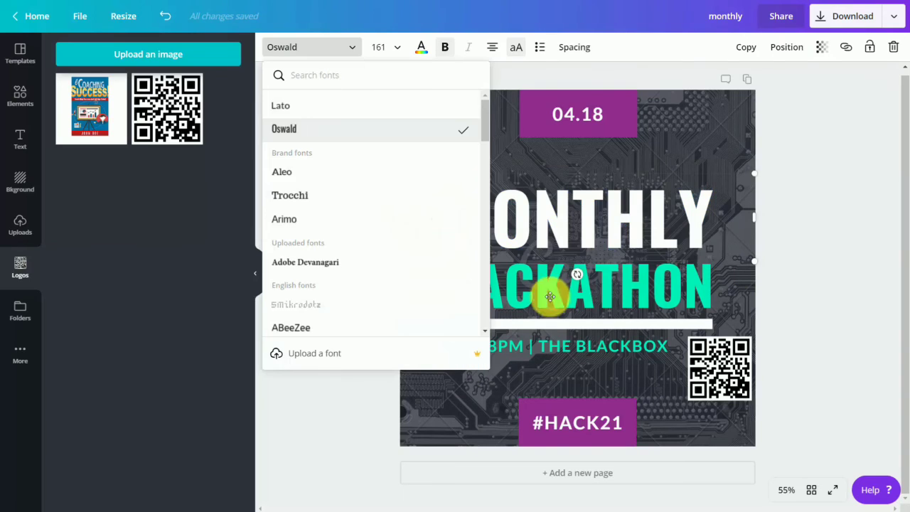
pyautogui.click(299, 224)
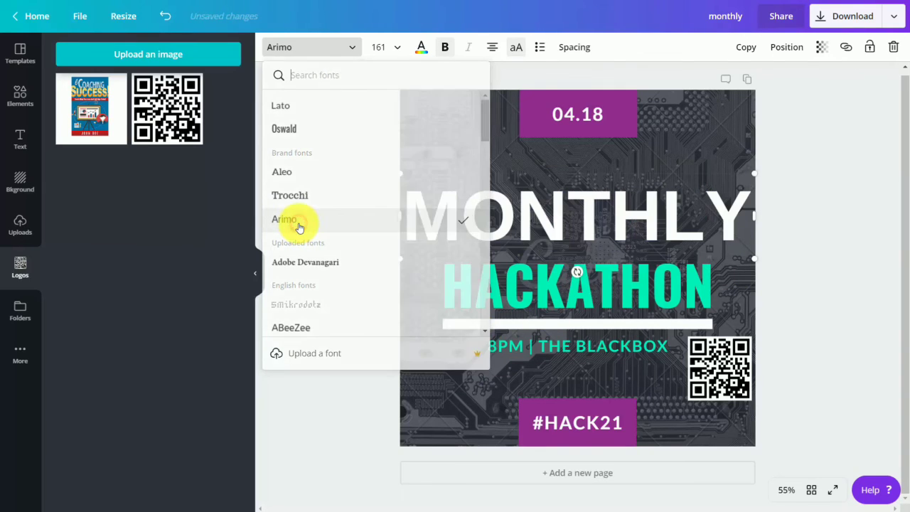
pyautogui.doubleClick(546, 317)
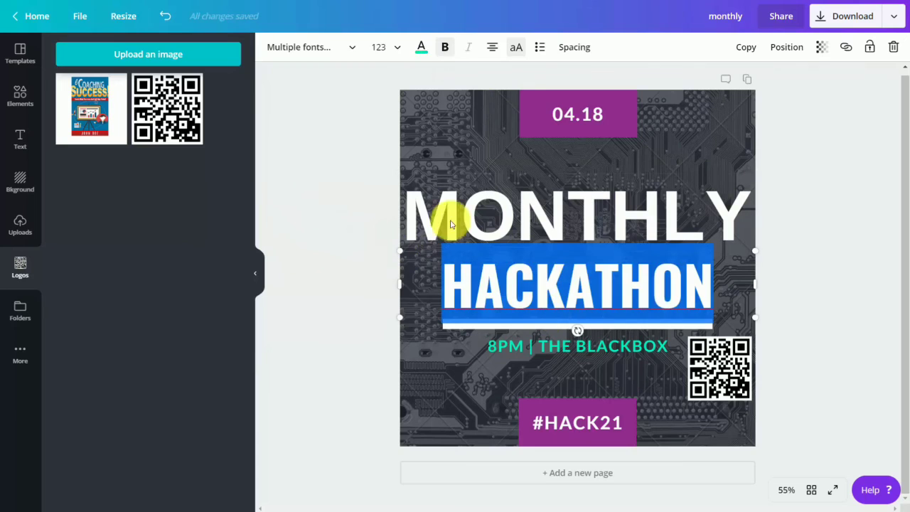
pyautogui.click(354, 51)
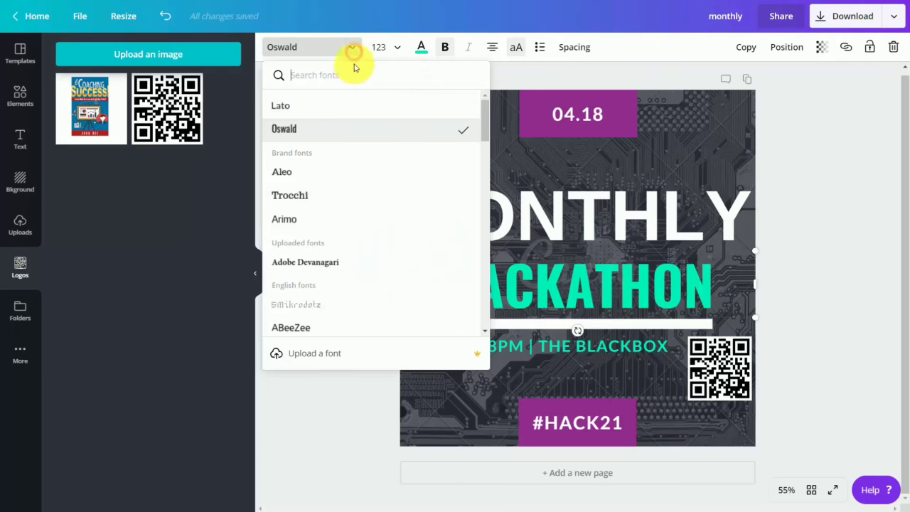
pyautogui.click(313, 215)
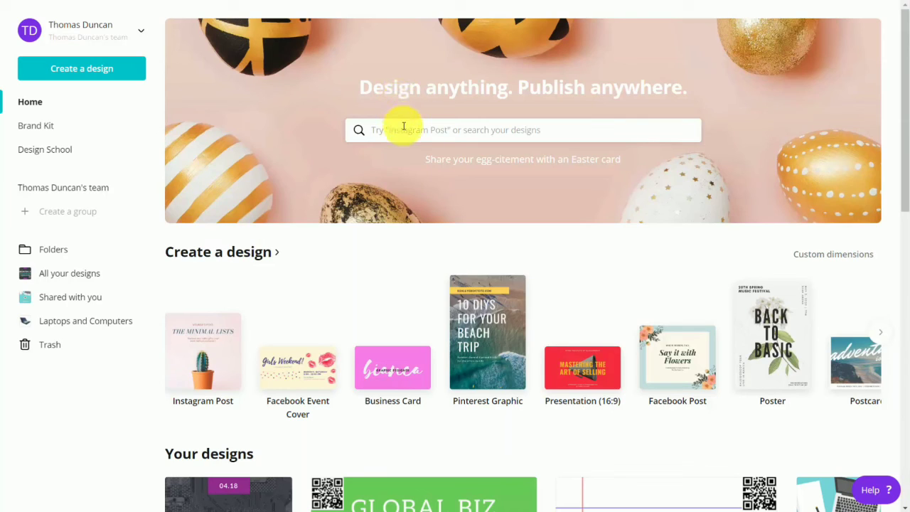
# From the home page, search design types for "you" and create a YouTube Thumbnail
pyautogui.click(403, 130)
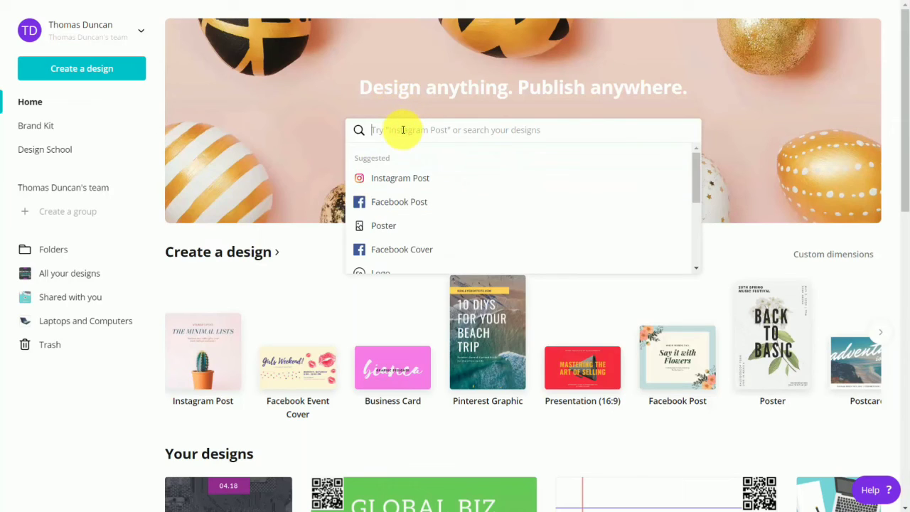
pyautogui.write('you')
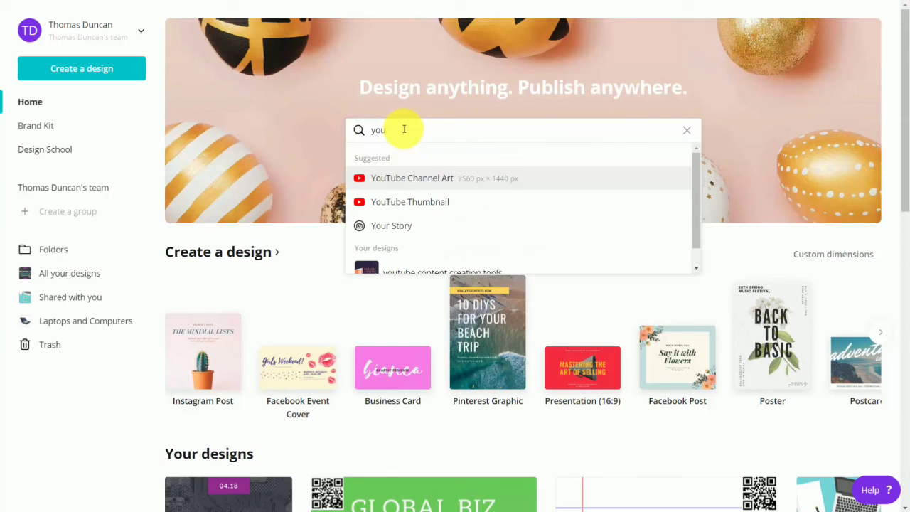
pyautogui.click(410, 202)
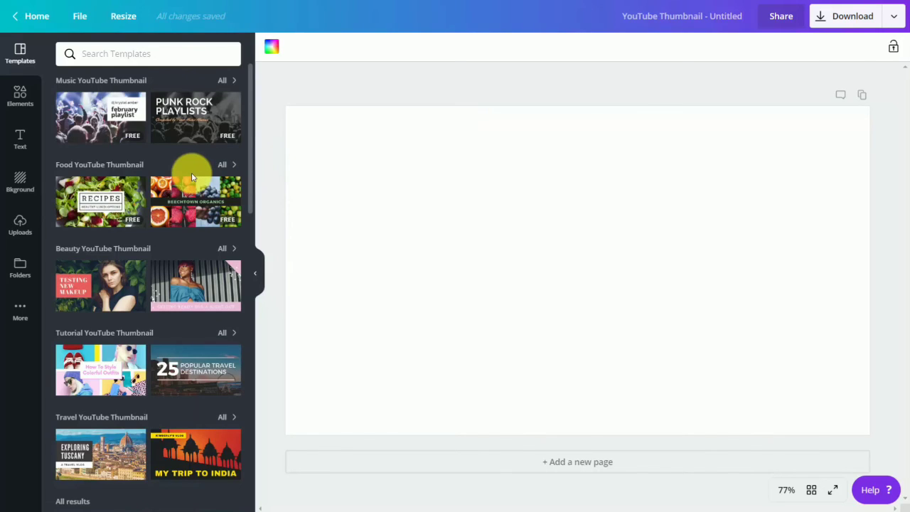
# Search the thumbnail templates for "video" and apply the SOCIAL MEDIA REVOLUTION template
pyautogui.click(151, 57)
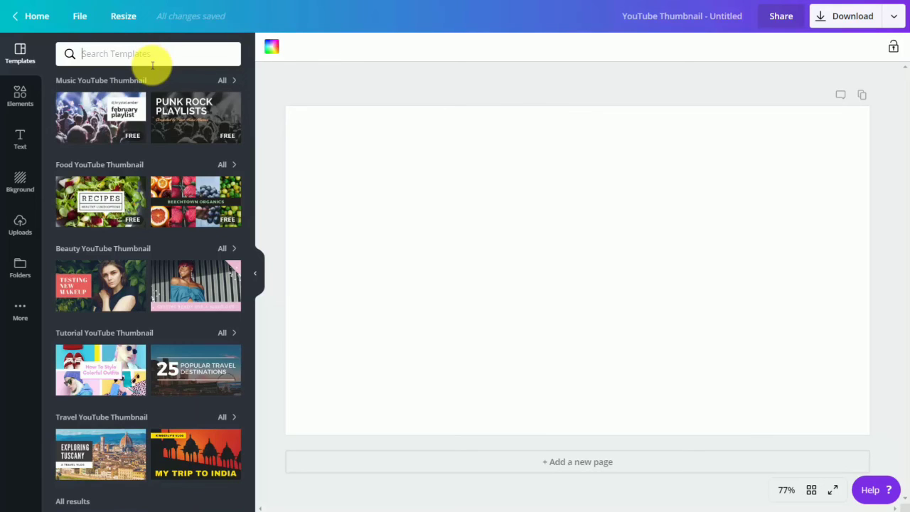
pyautogui.write('video')
pyautogui.press('Return')
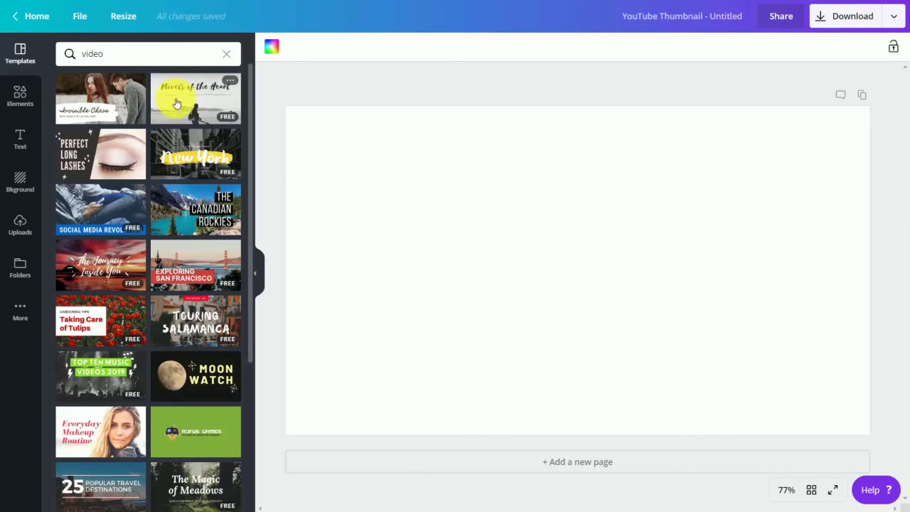
pyautogui.click(98, 213)
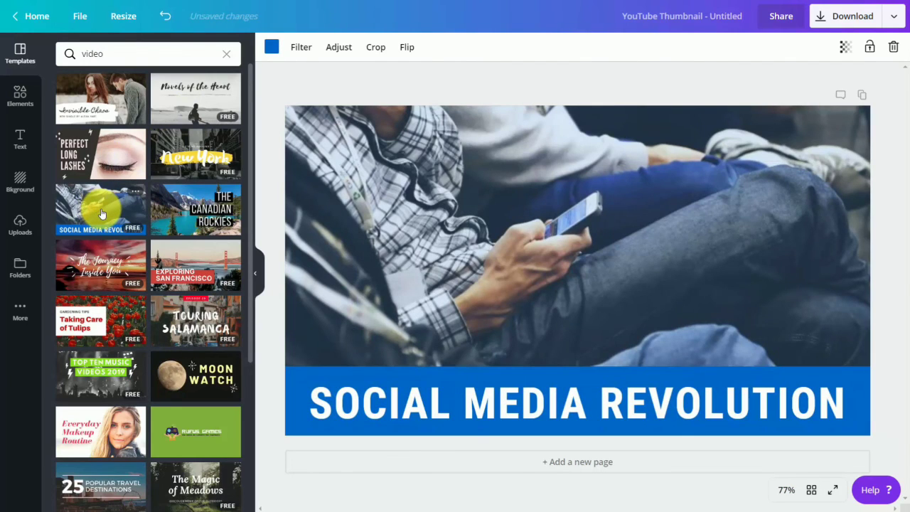
# Recolor the thumbnail's background from blue to the purple brand color
pyautogui.click(270, 49)
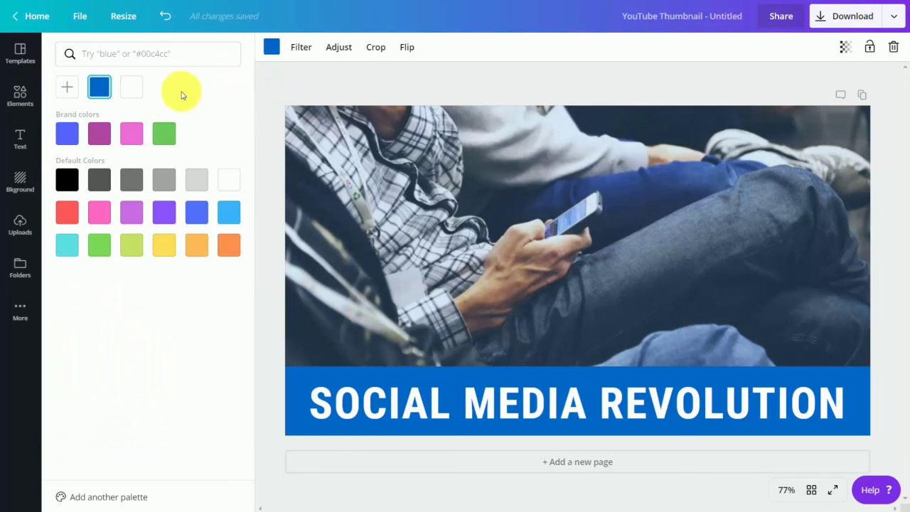
pyautogui.click(98, 138)
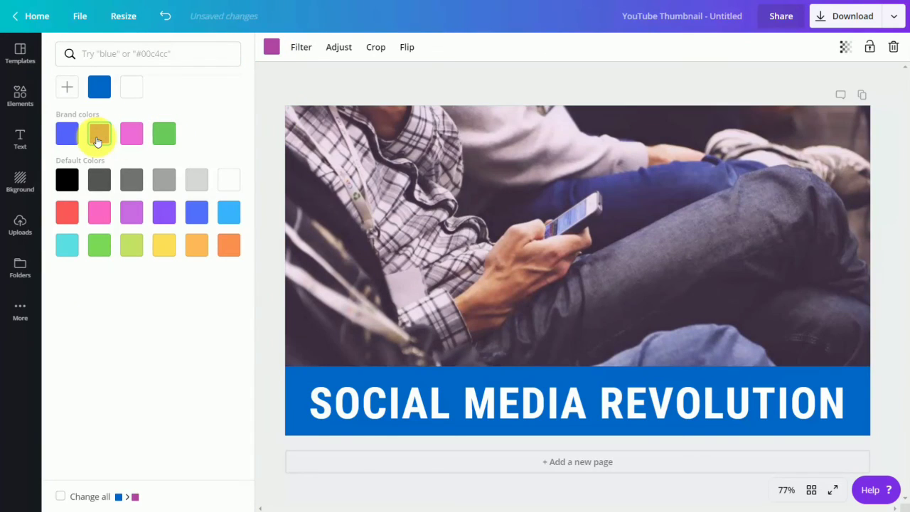
pyautogui.click(317, 173)
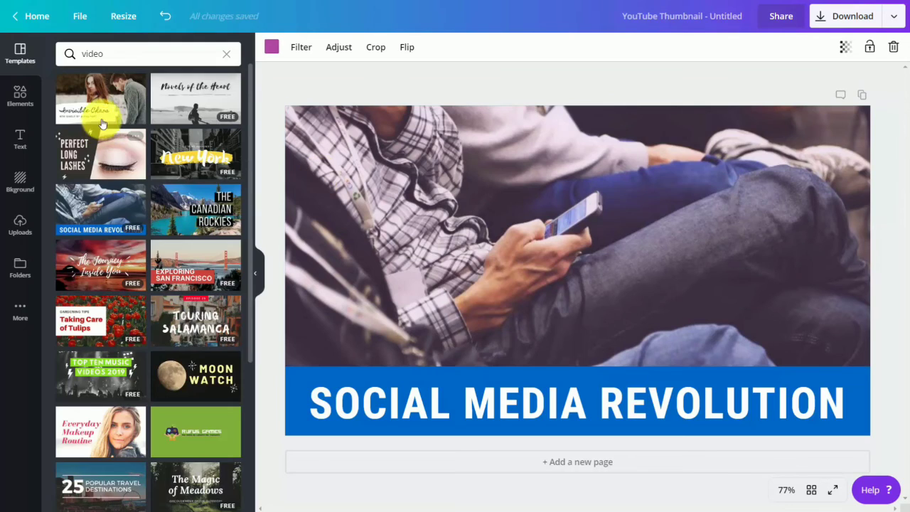
# Apply the Whimsical filter to the photo at intensity 25, and set brightness to -28, contrast to 48 and saturation to -48
pyautogui.click(293, 47)
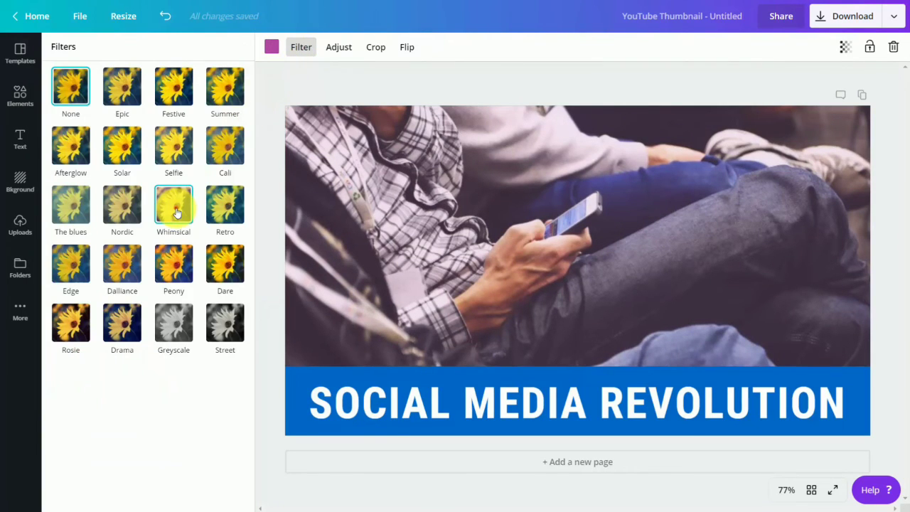
pyautogui.click(175, 210)
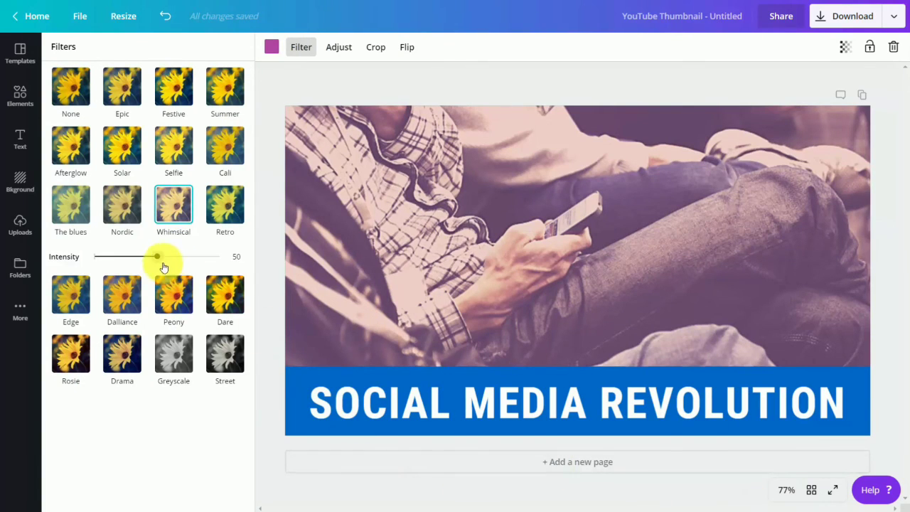
pyautogui.moveTo(156, 256); pyautogui.dragTo(125, 264)
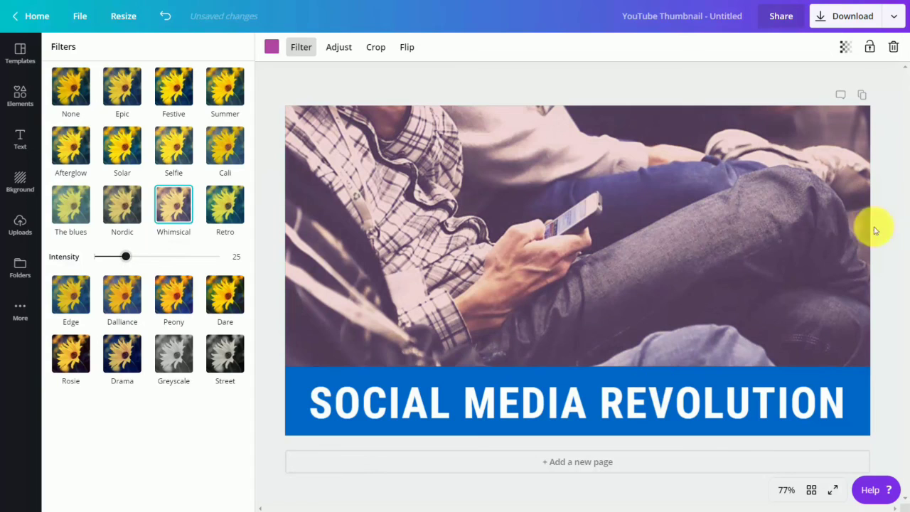
pyautogui.click(348, 47)
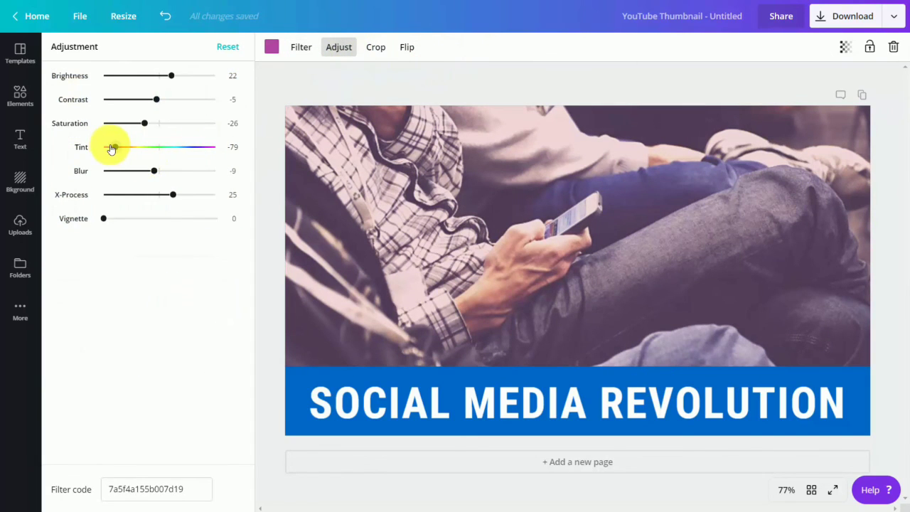
pyautogui.moveTo(140, 122); pyautogui.dragTo(143, 77)
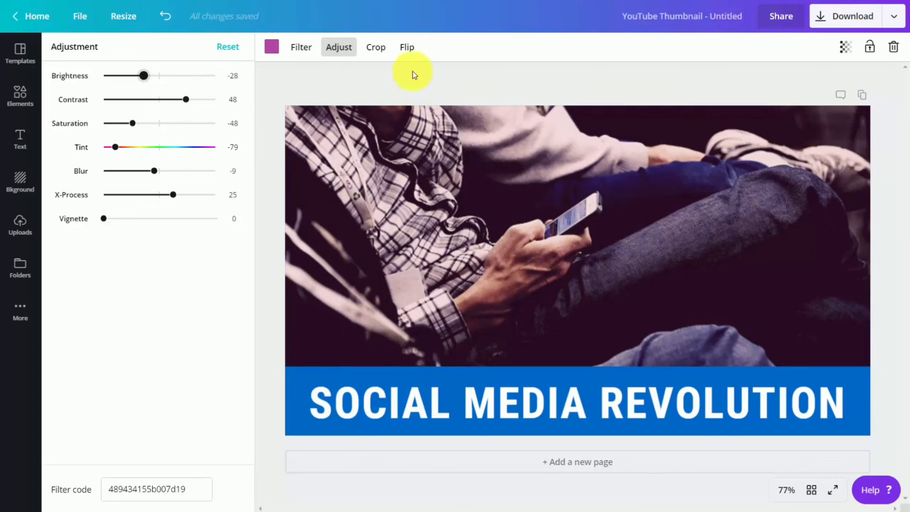
# Flip the thumbnail's background photo horizontally and flip it back to its original orientation
pyautogui.click(407, 48)
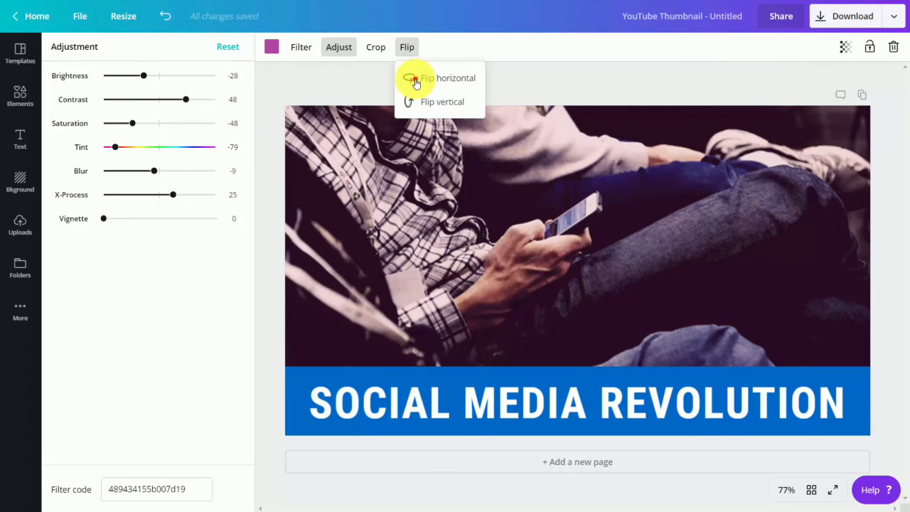
pyautogui.click(416, 80)
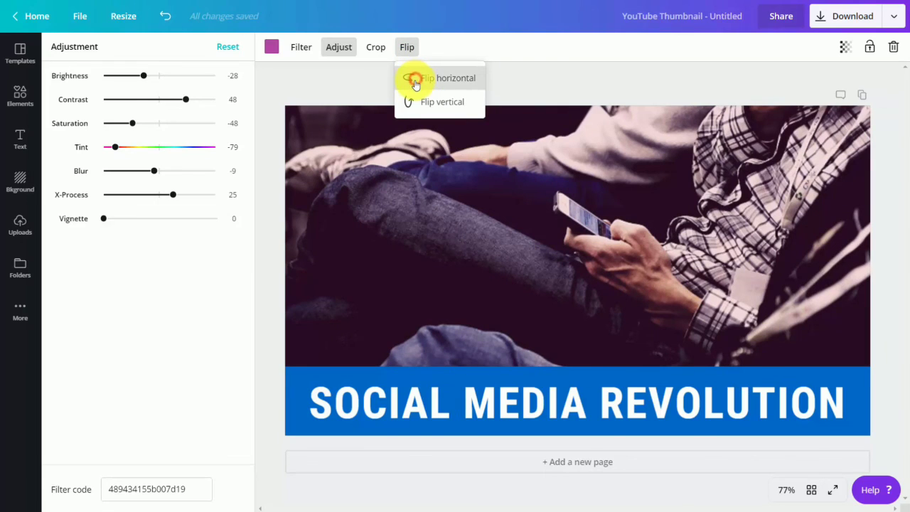
pyautogui.click(416, 82)
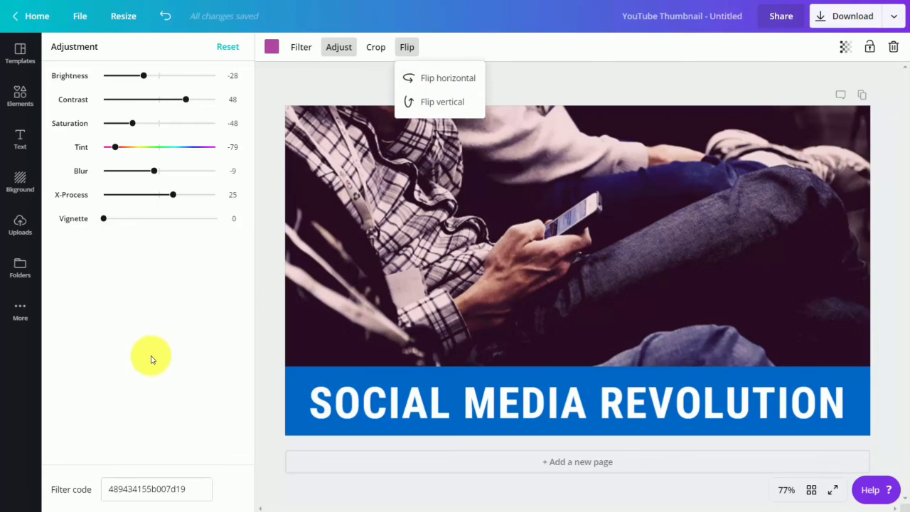
# Add the QR code logo from the logos folder to the thumbnail, shrink it and place it in the design's upper-right corner
pyautogui.click(15, 269)
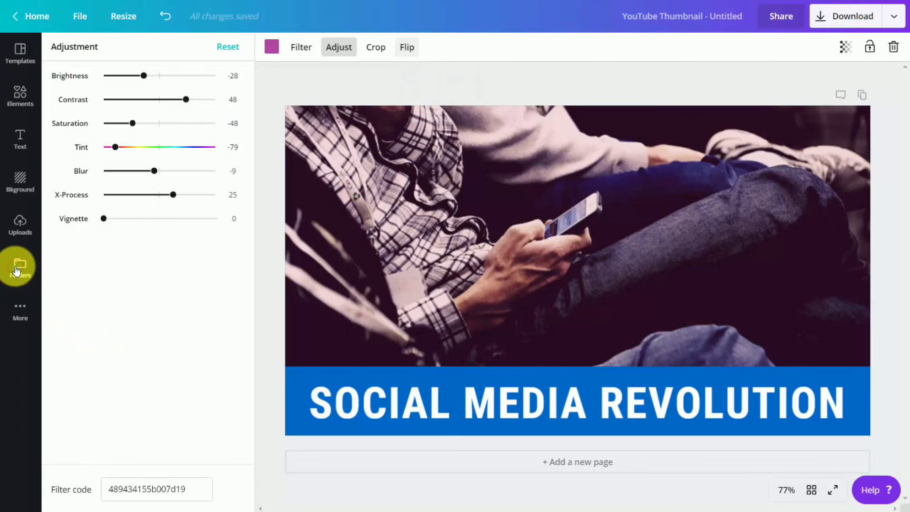
pyautogui.click(112, 161)
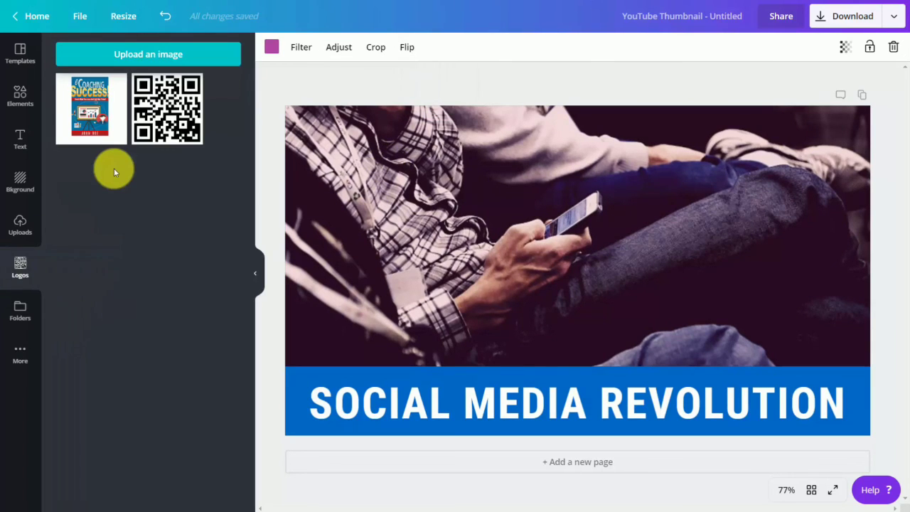
pyautogui.click(165, 114)
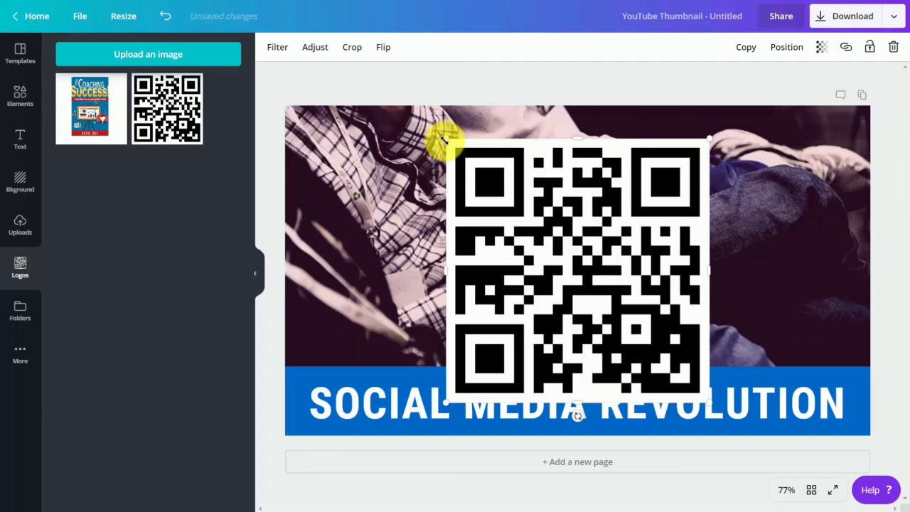
pyautogui.moveTo(446, 140); pyautogui.dragTo(631, 293)
pyautogui.moveTo(655, 328); pyautogui.dragTo(798, 147)
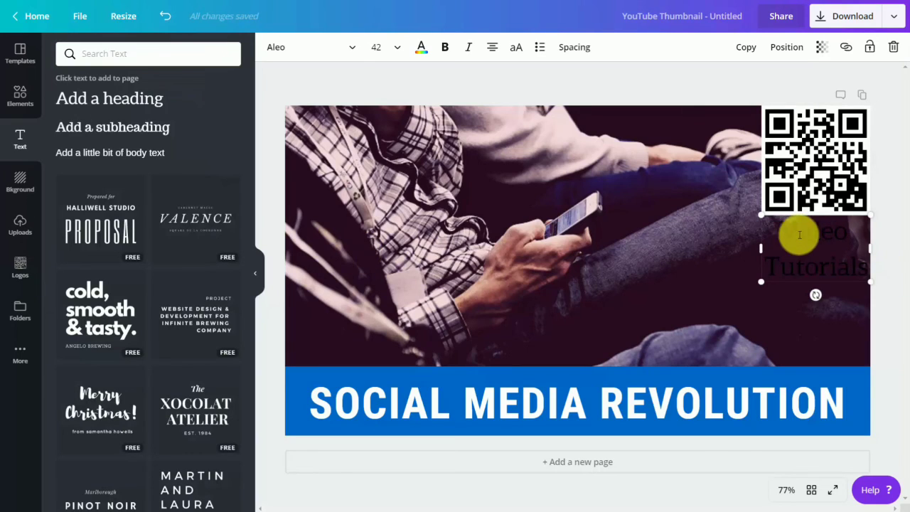
# Recolor the "Video Tutorials" text below the QR code white
pyautogui.moveTo(788, 233); pyautogui.dragTo(844, 264)
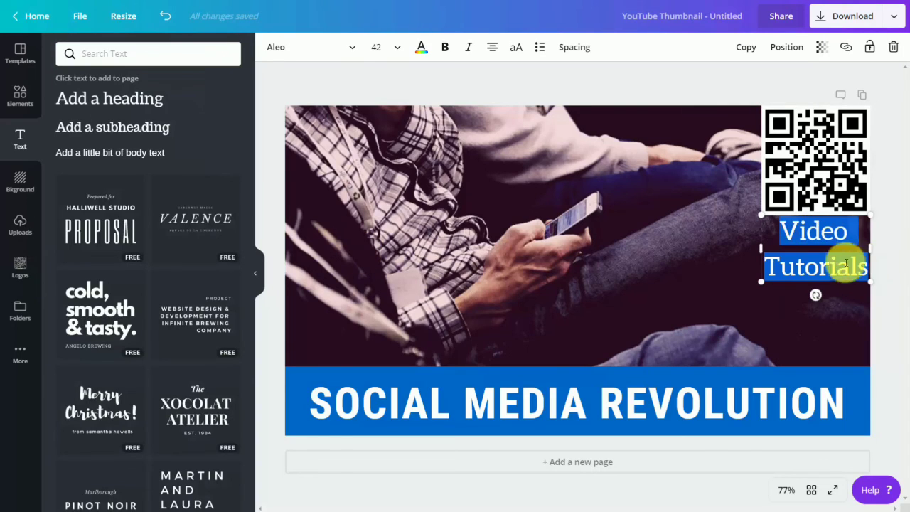
pyautogui.click(422, 47)
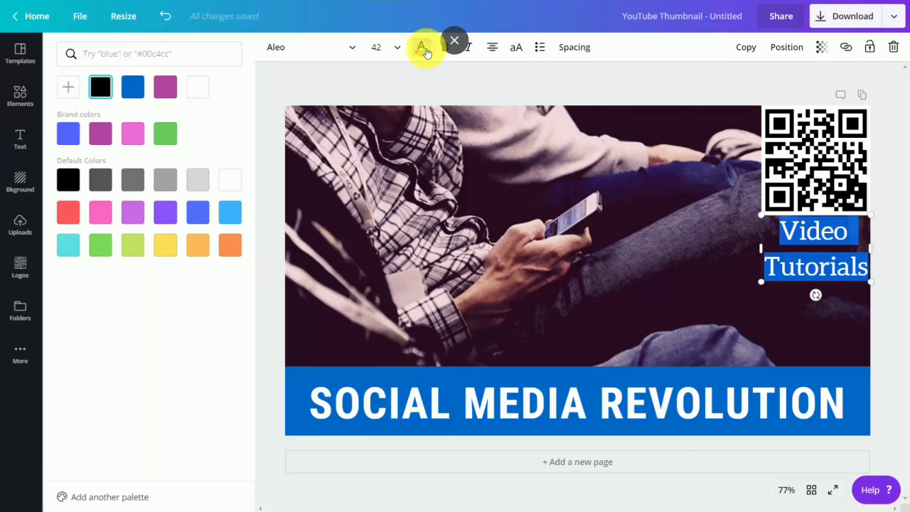
pyautogui.click(193, 88)
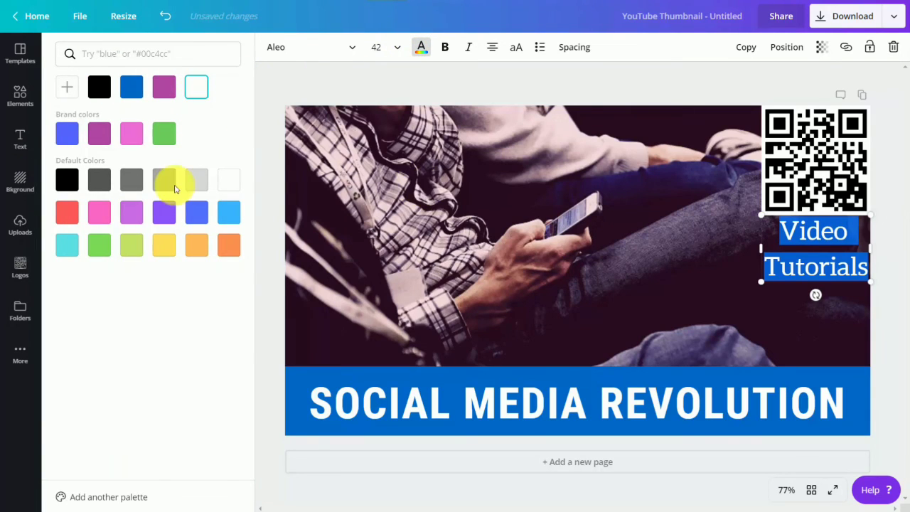
pyautogui.click(451, 175)
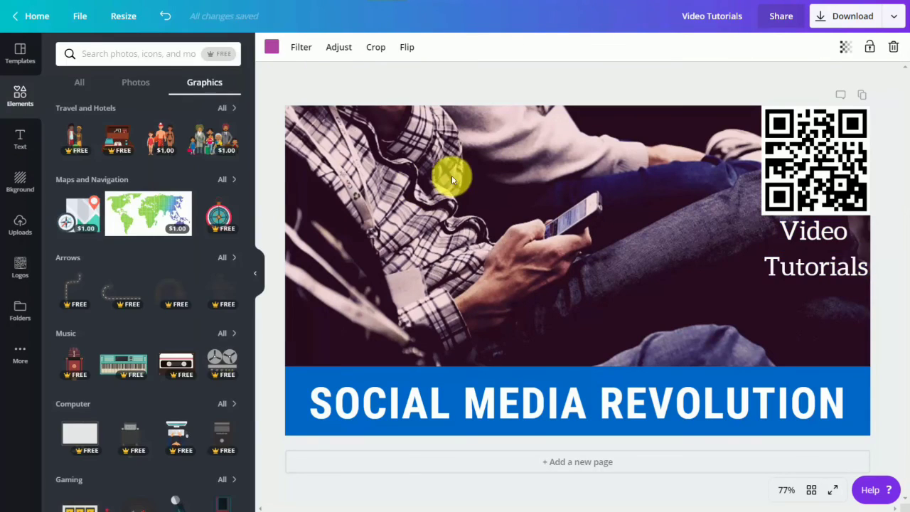
# Add the person-with-laptop graphic from the Computer graphics, scaled down and placed below the "Video Tutorials" text
pyautogui.click(216, 54)
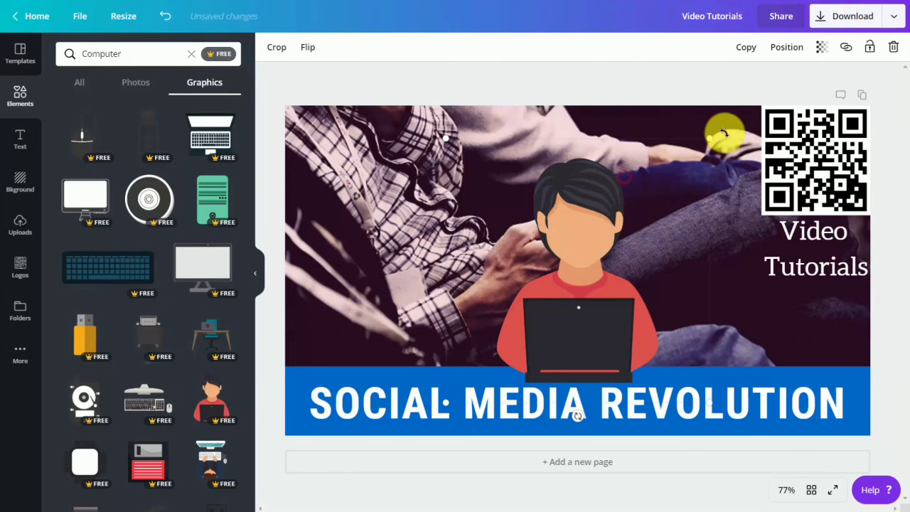
pyautogui.moveTo(654, 181); pyautogui.dragTo(431, 235)
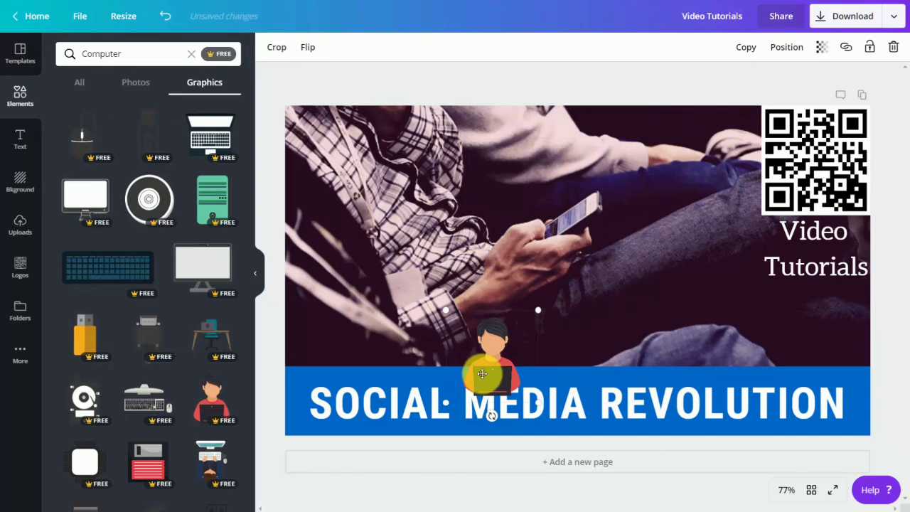
pyautogui.moveTo(483, 362); pyautogui.dragTo(808, 326)
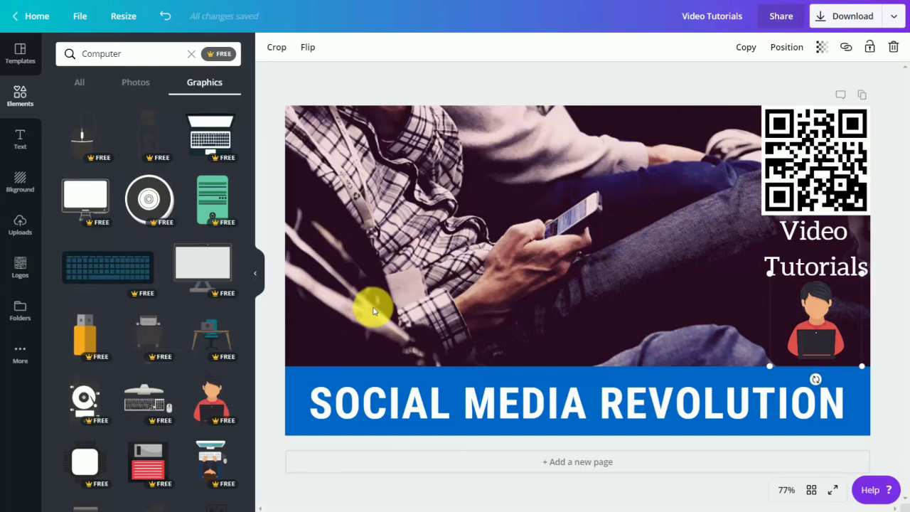
# Download the thumbnail as a PNG and save it as Video Tutorials.png in the images downloaded folder
pyautogui.click(894, 16)
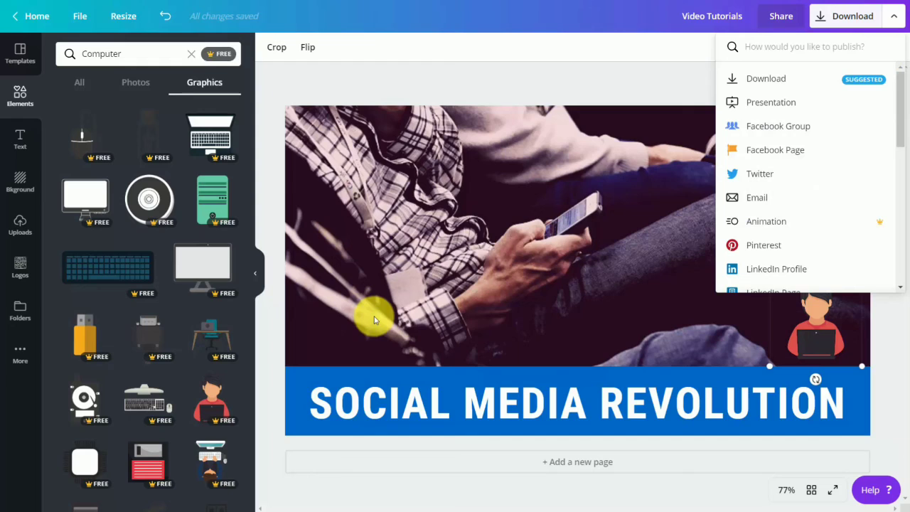
pyautogui.click(375, 320)
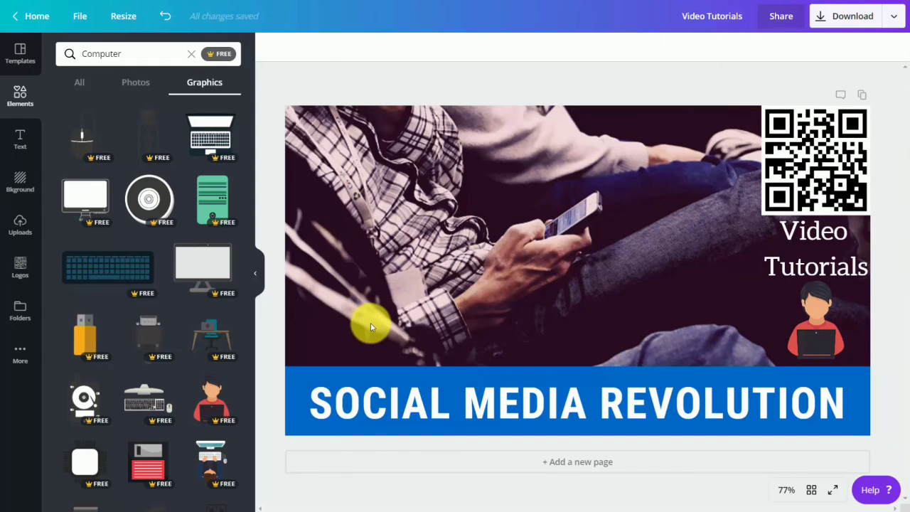
pyautogui.click(877, 23)
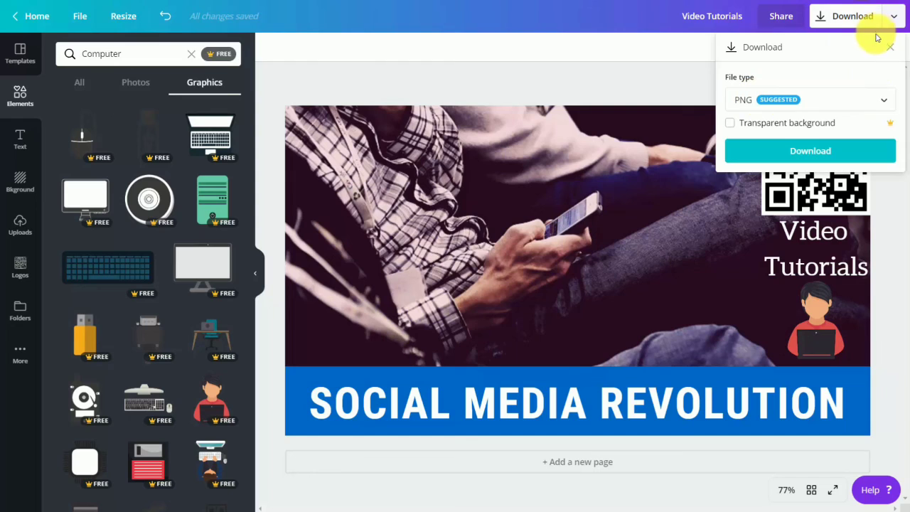
pyautogui.click(801, 152)
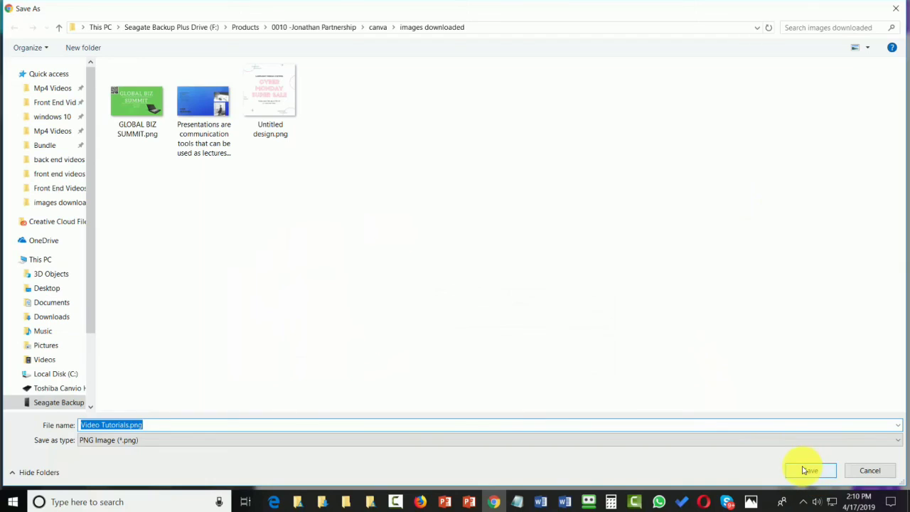
pyautogui.click(804, 470)
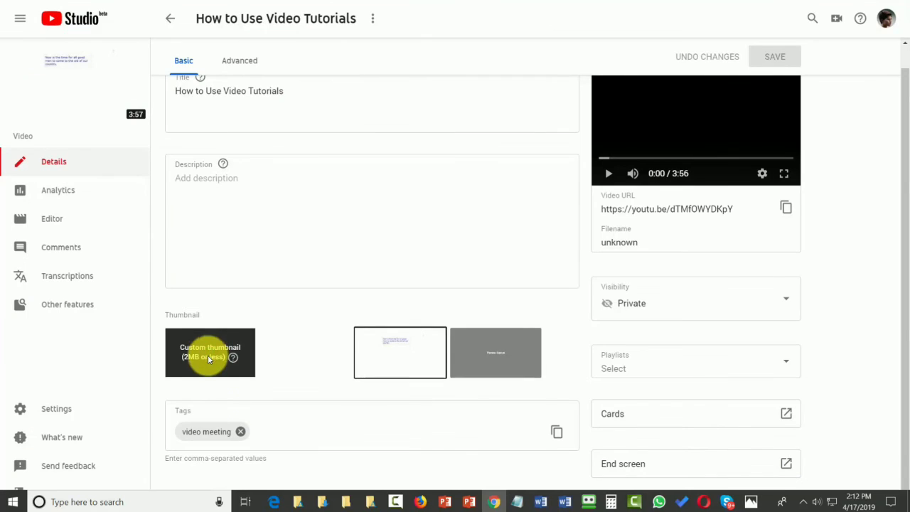
# In YouTube Studio, upload the downloaded design as the custom thumbnail of the "How to Use Video Tutorials" video and save the changes
pyautogui.click(209, 357)
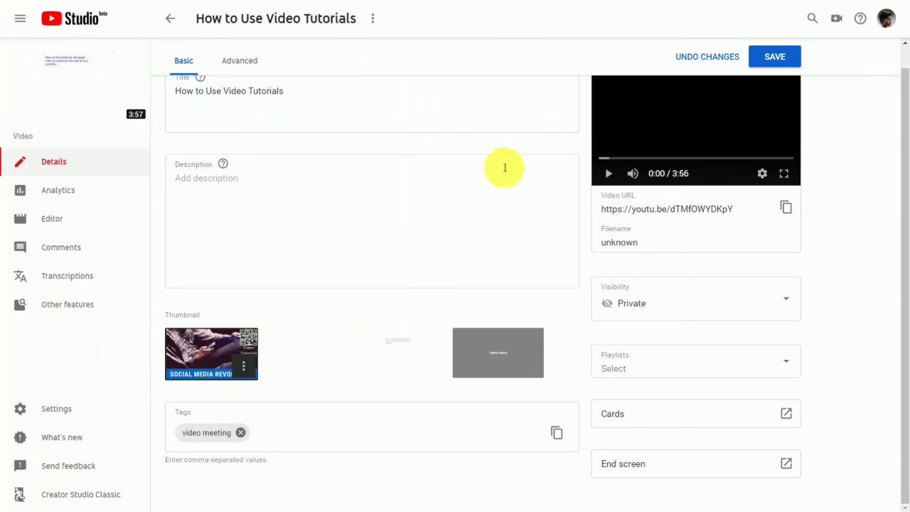
pyautogui.click(777, 59)
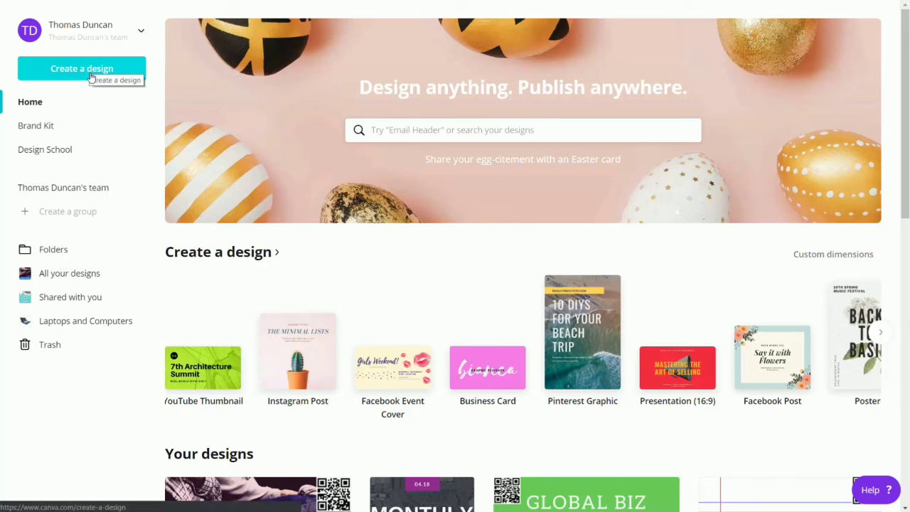
# Create a blank Facebook Post design in Canva and browse its publishing options
pyautogui.click(91, 77)
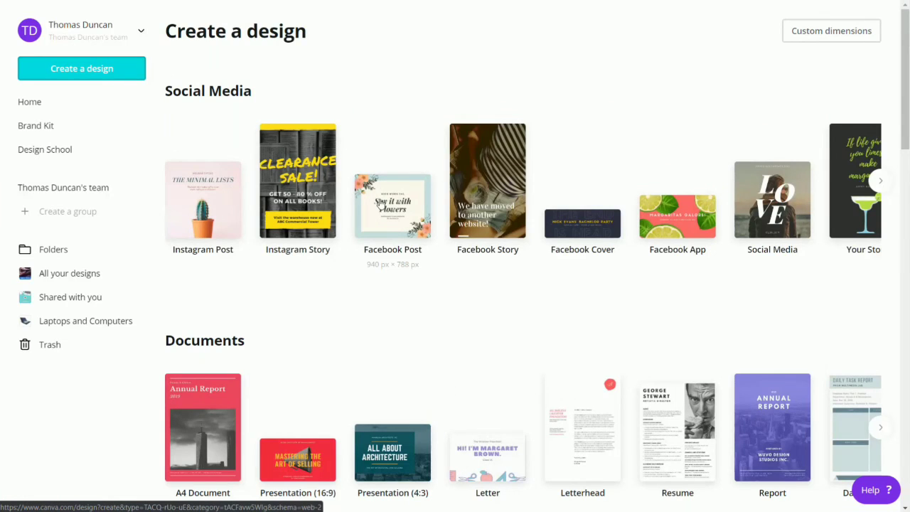
pyautogui.click(379, 199)
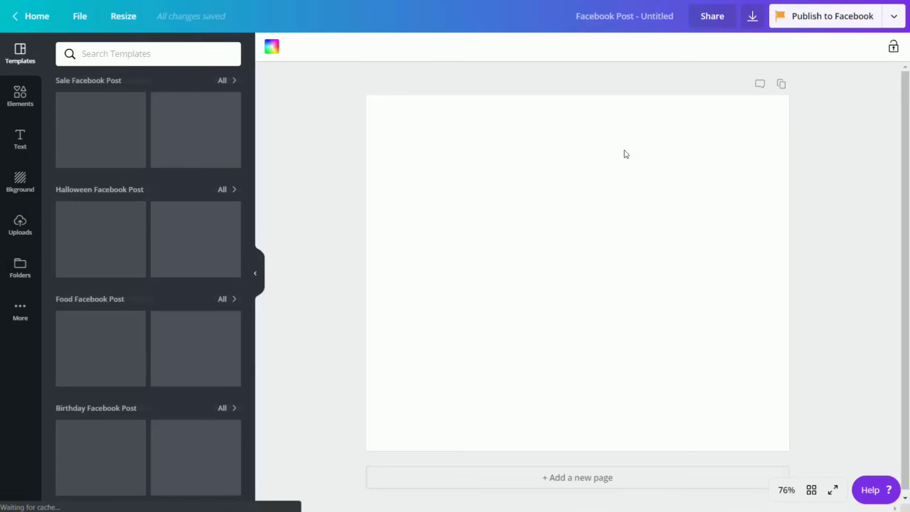
pyautogui.click(896, 17)
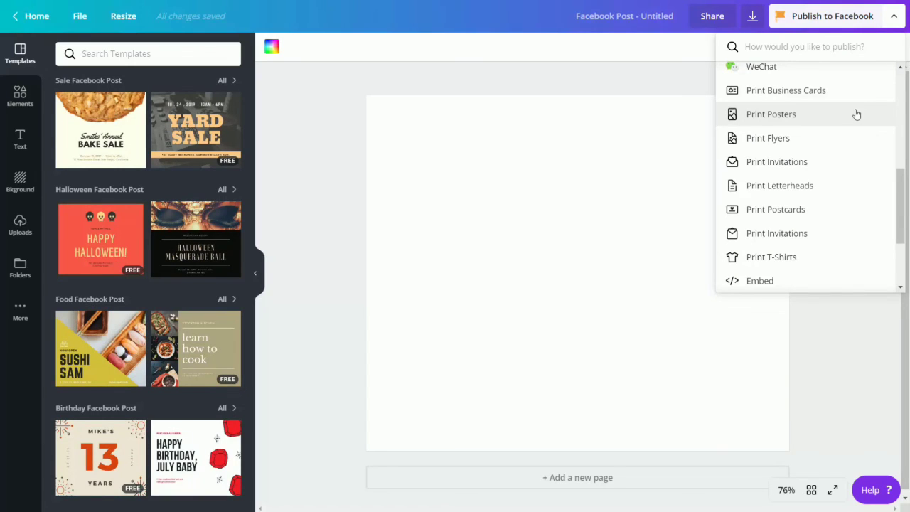
pyautogui.scroll(-1, 842, 135)
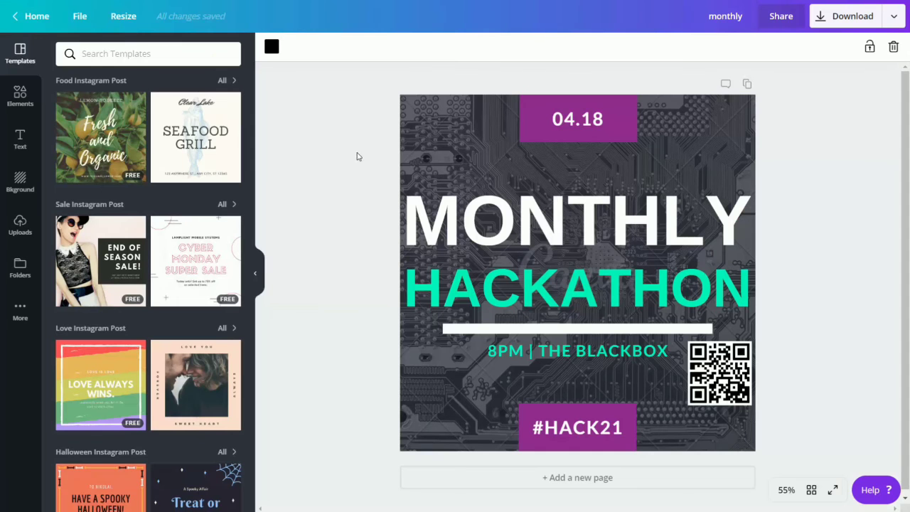
# Choose T-shirt printing for the "monthly" hackathon design and resize a copy of it for the shirt
pyautogui.click(894, 19)
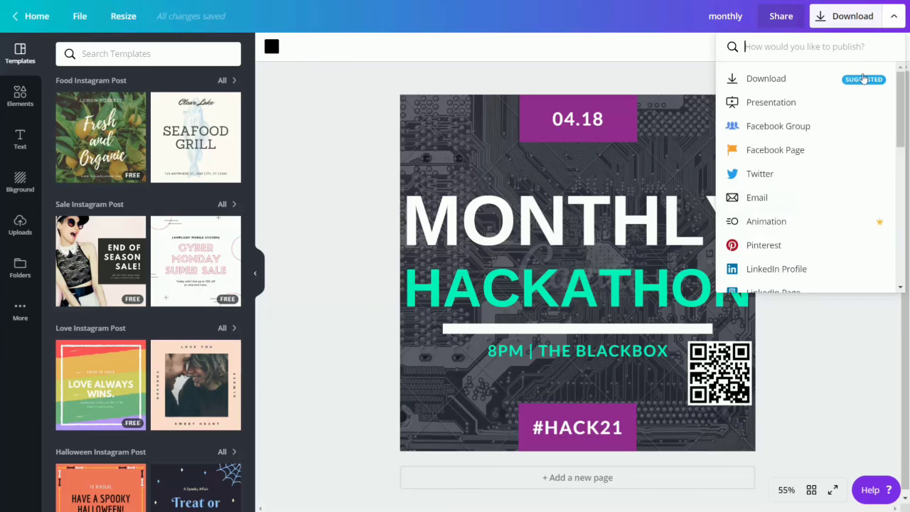
pyautogui.scroll(-5, 821, 162)
pyautogui.scroll(-3, 782, 163)
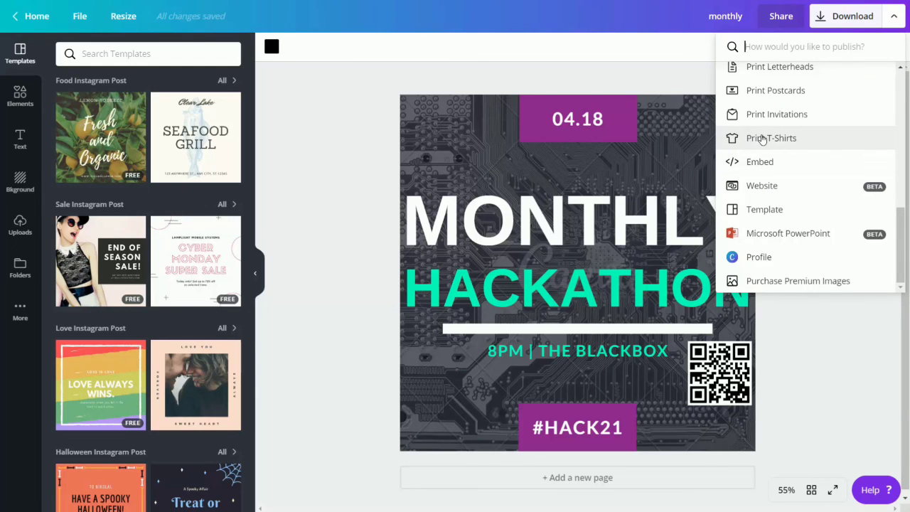
pyautogui.click(761, 140)
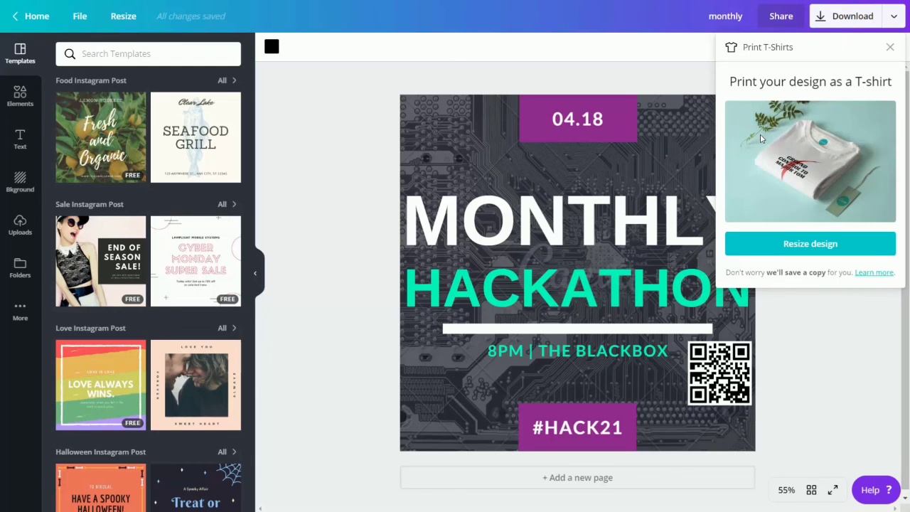
pyautogui.click(803, 246)
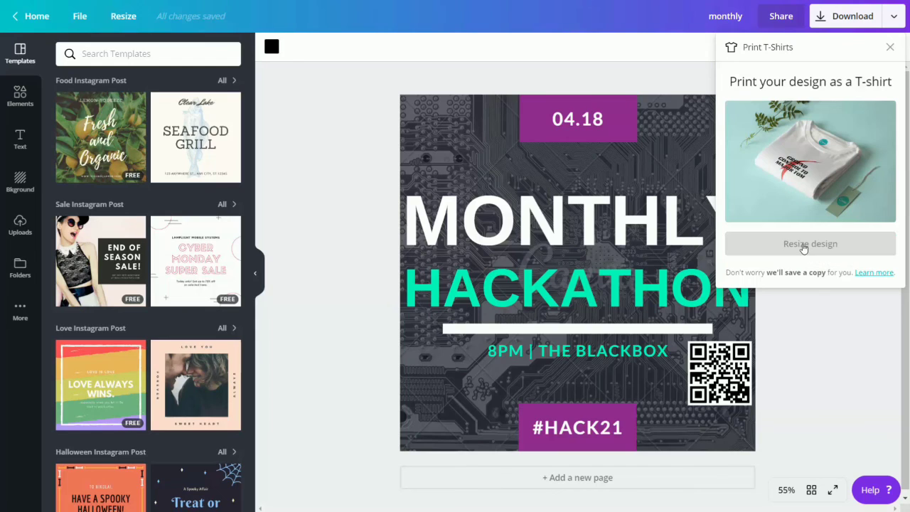